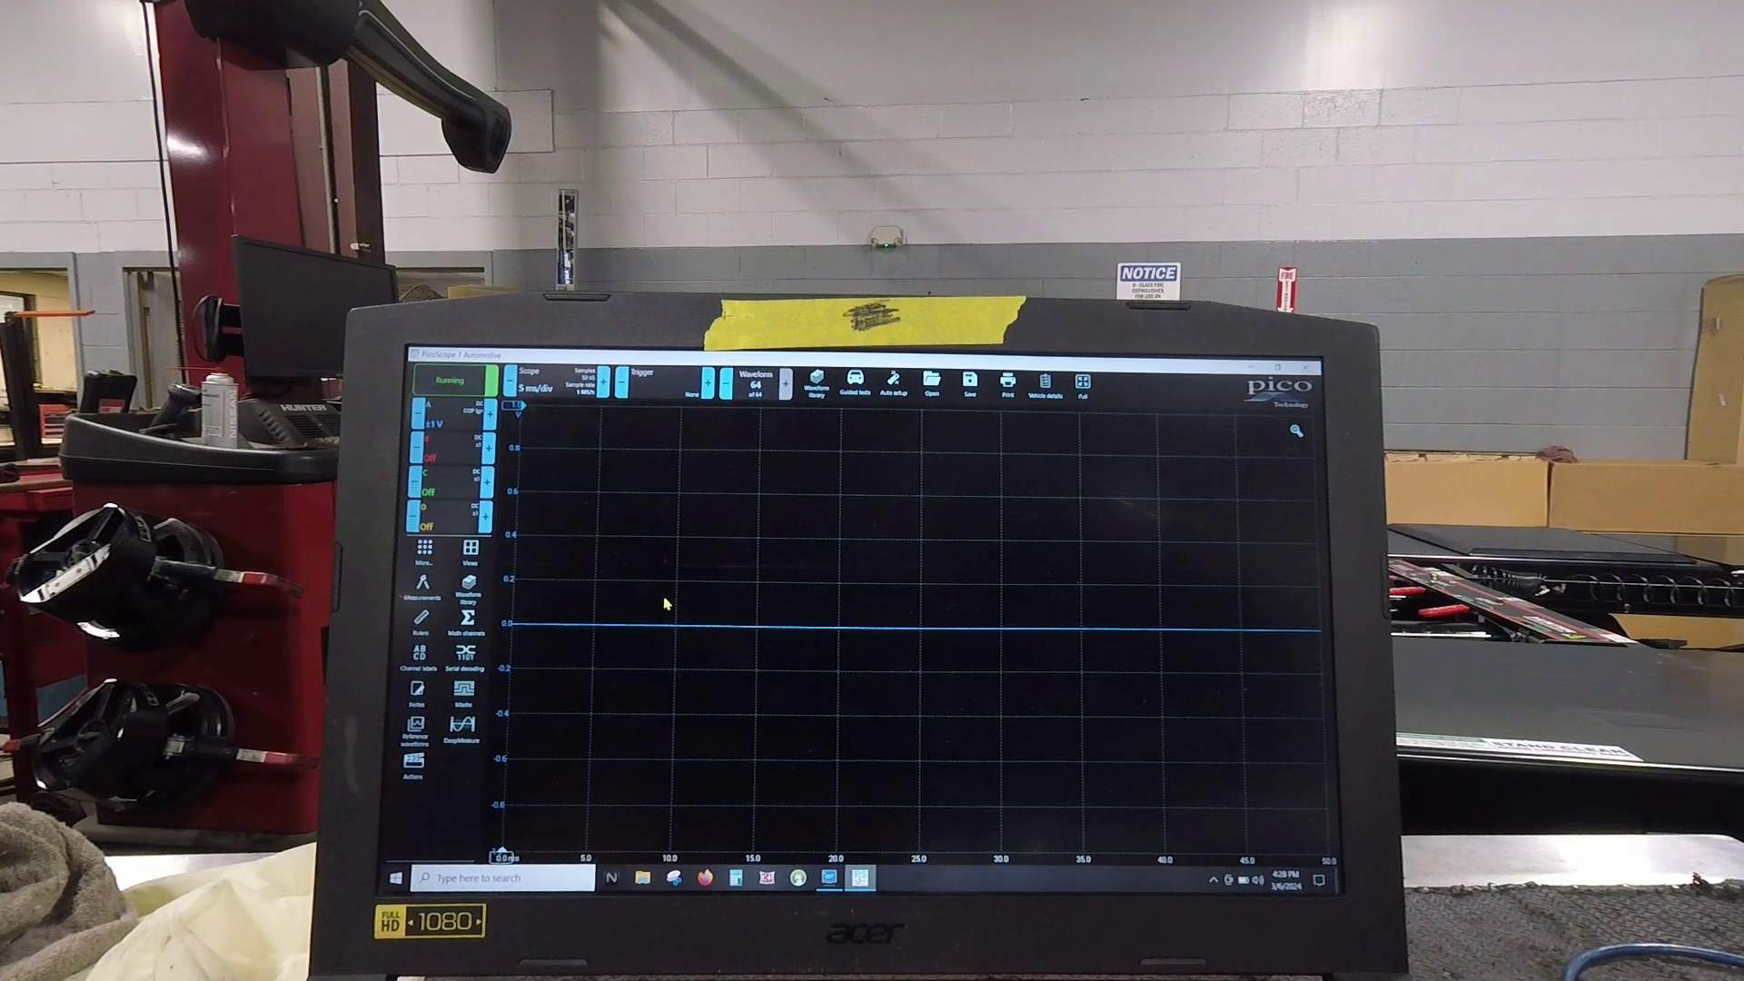
Set the trigger to Repeat mode and drag its level to 460 mV.
left_click(545, 388)
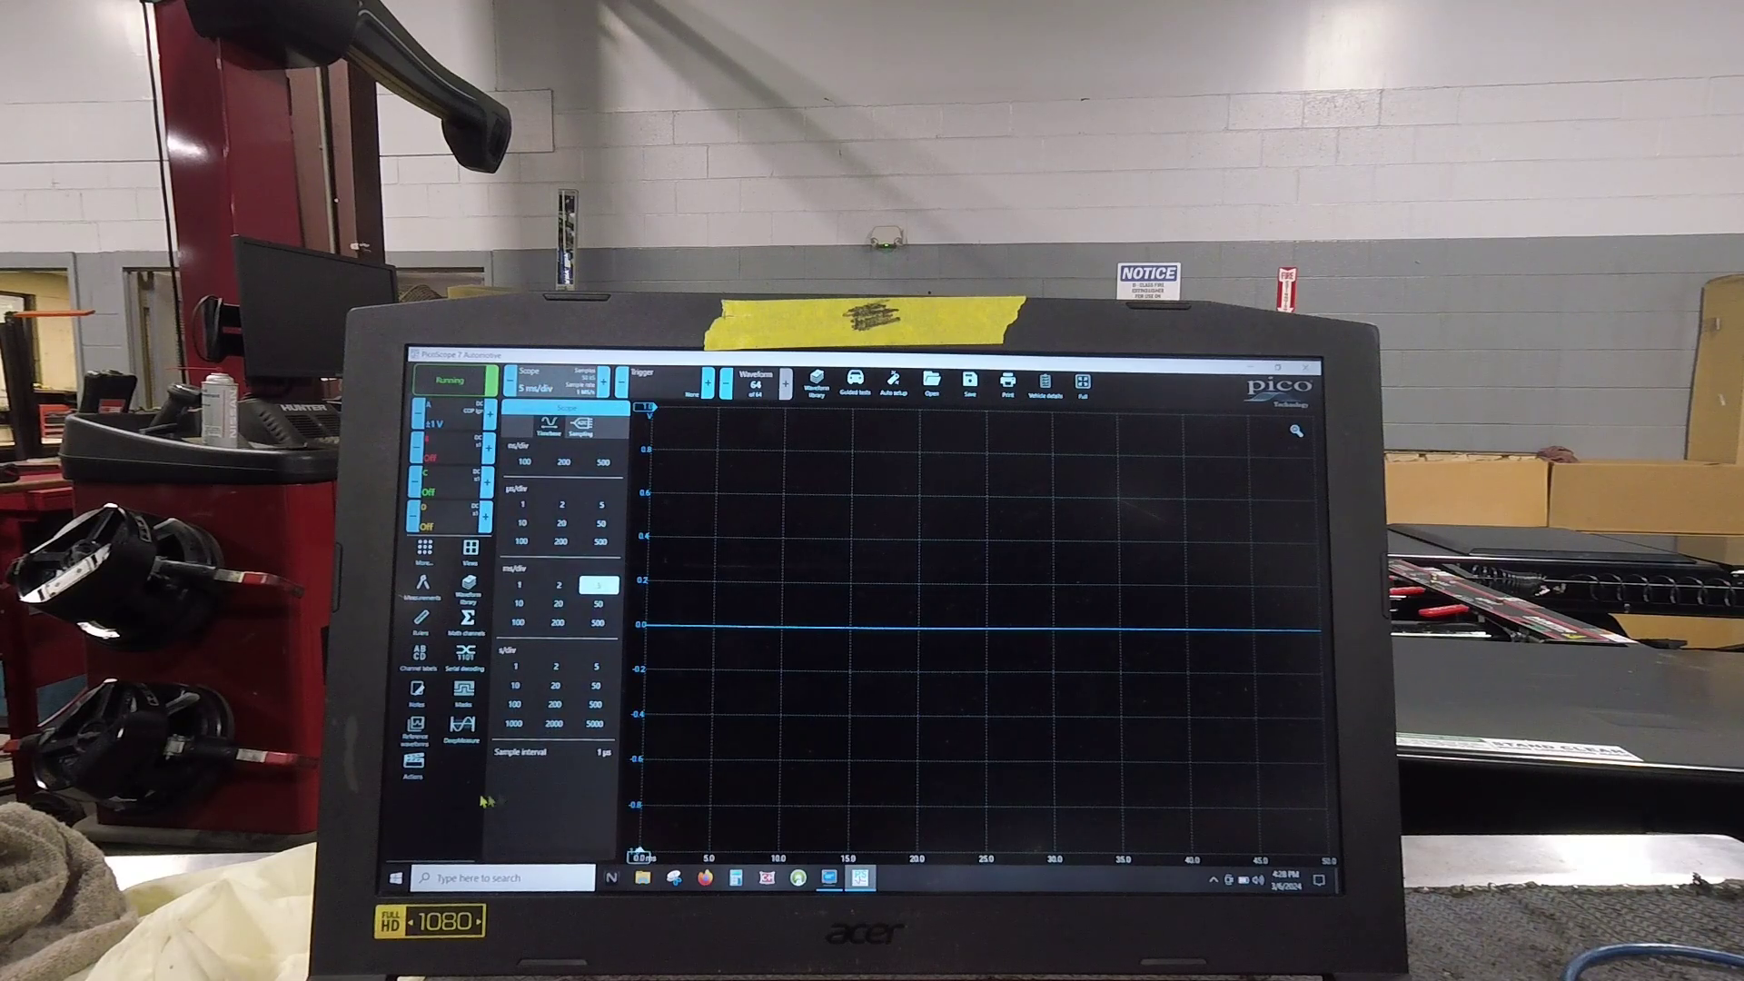
left_click(448, 809)
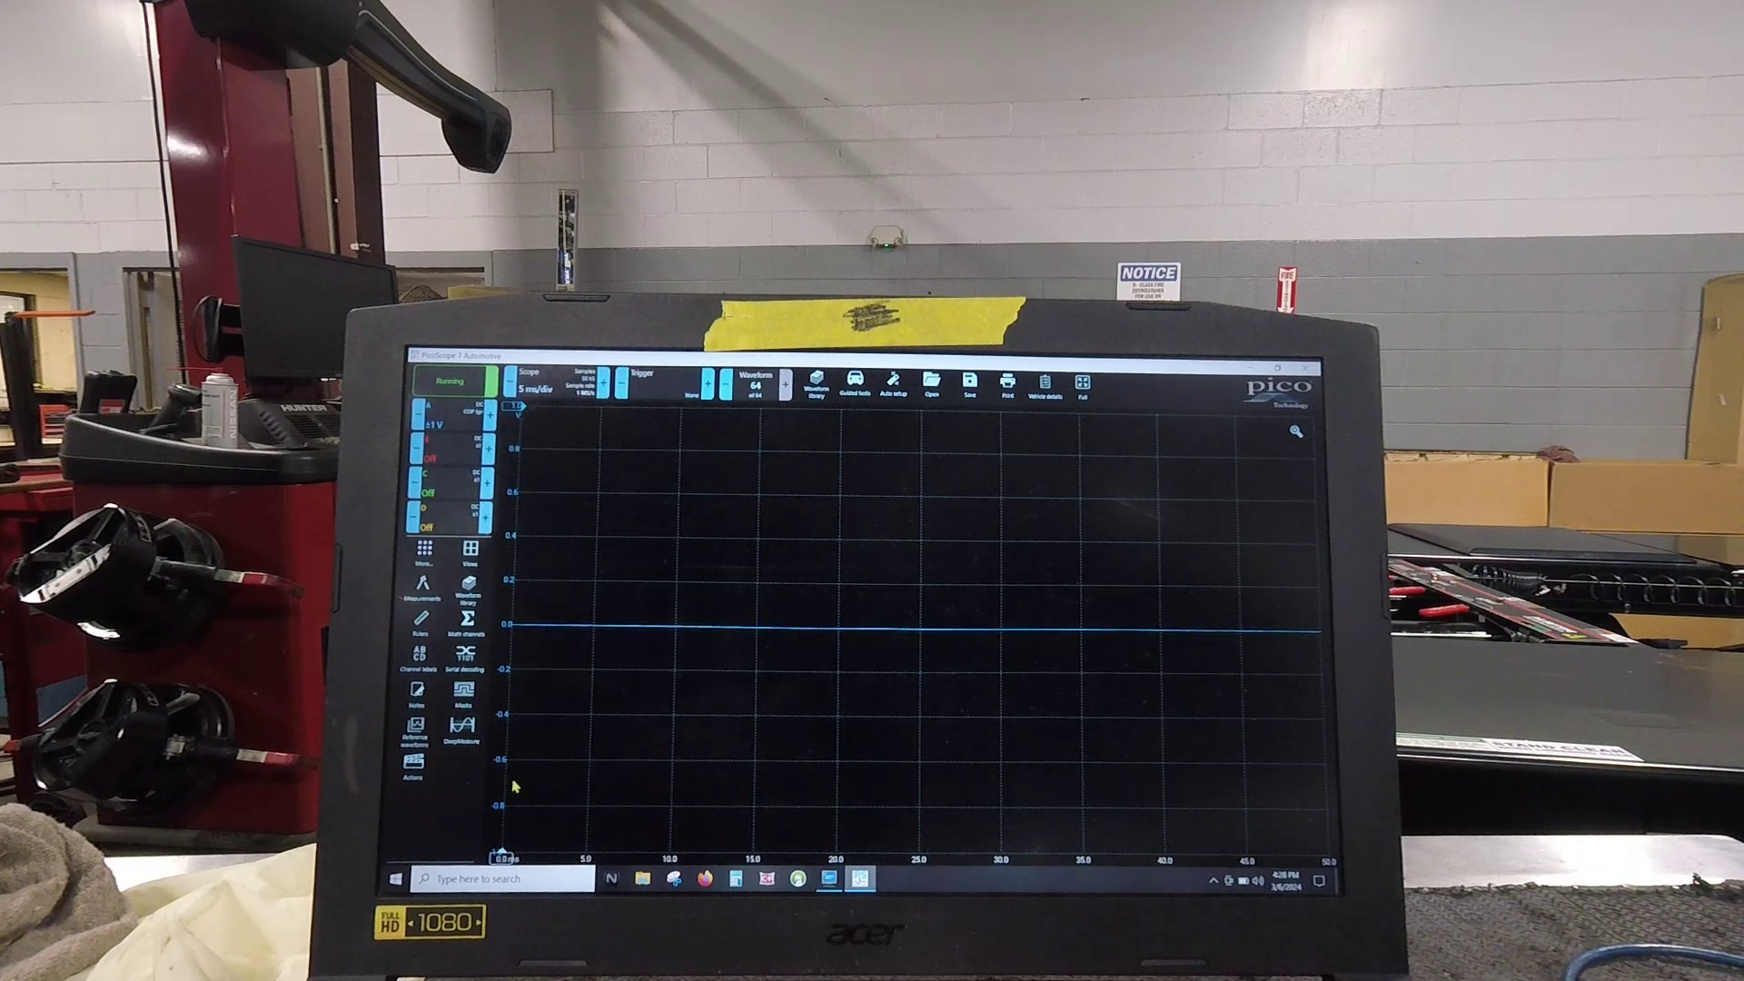
left_click(654, 389)
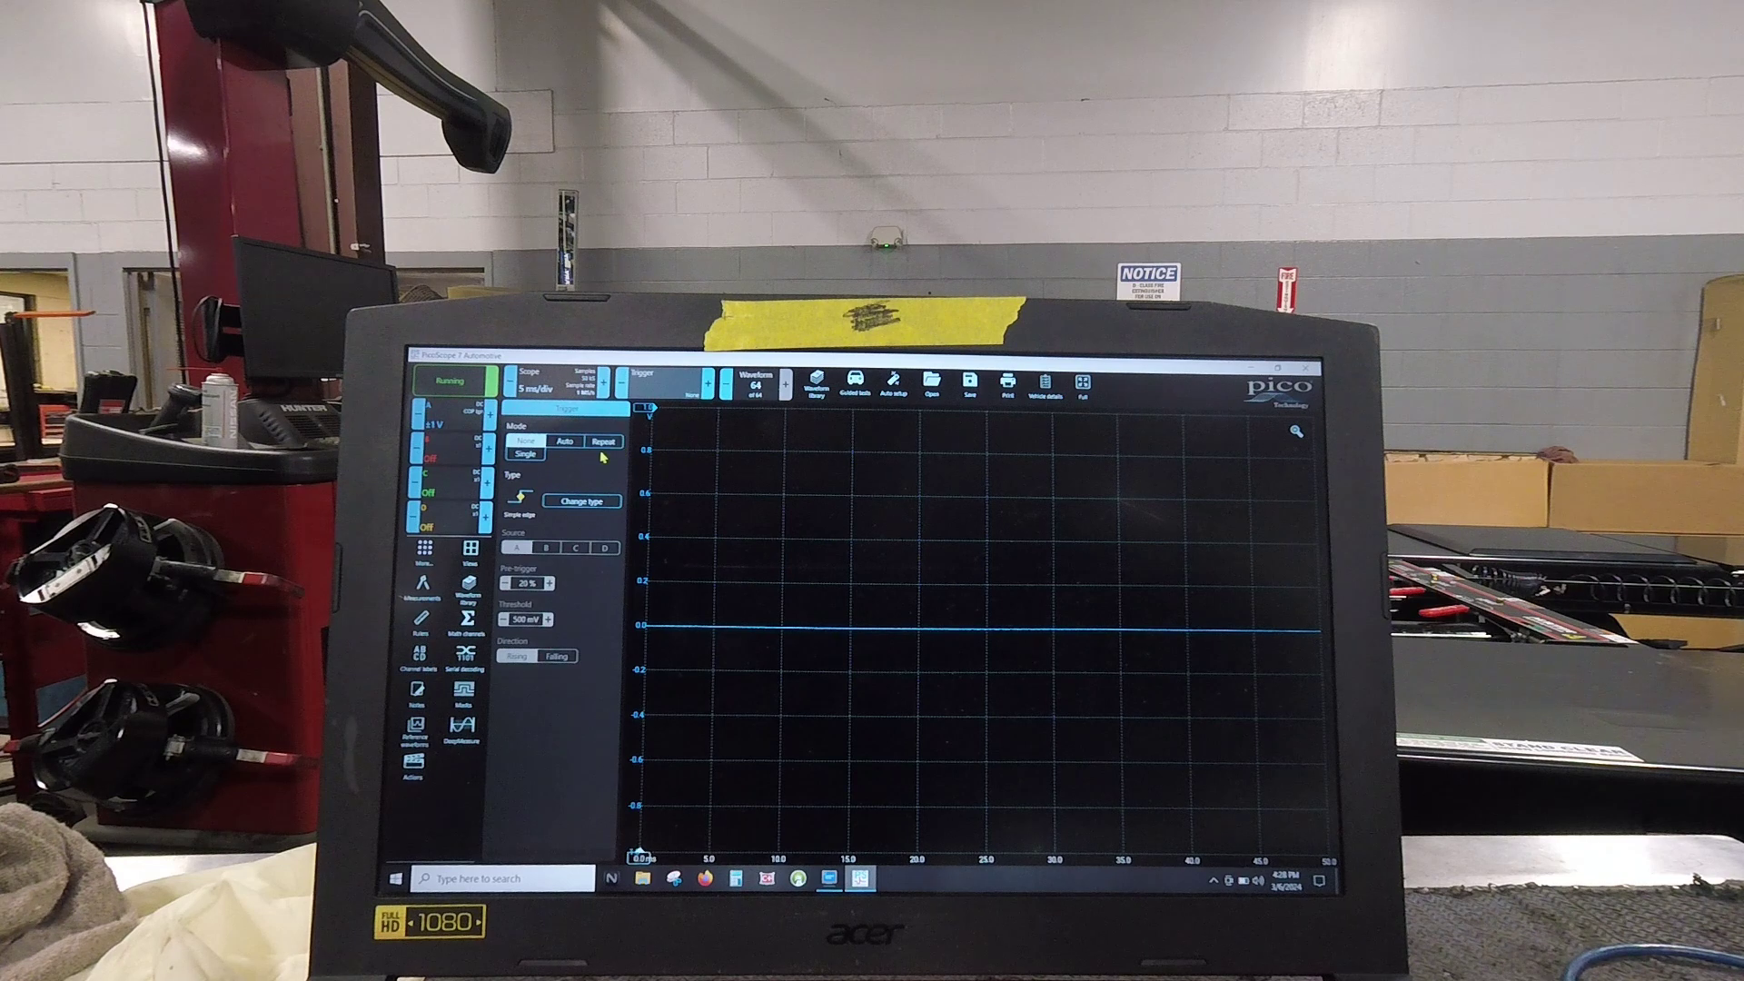
left_click(603, 443)
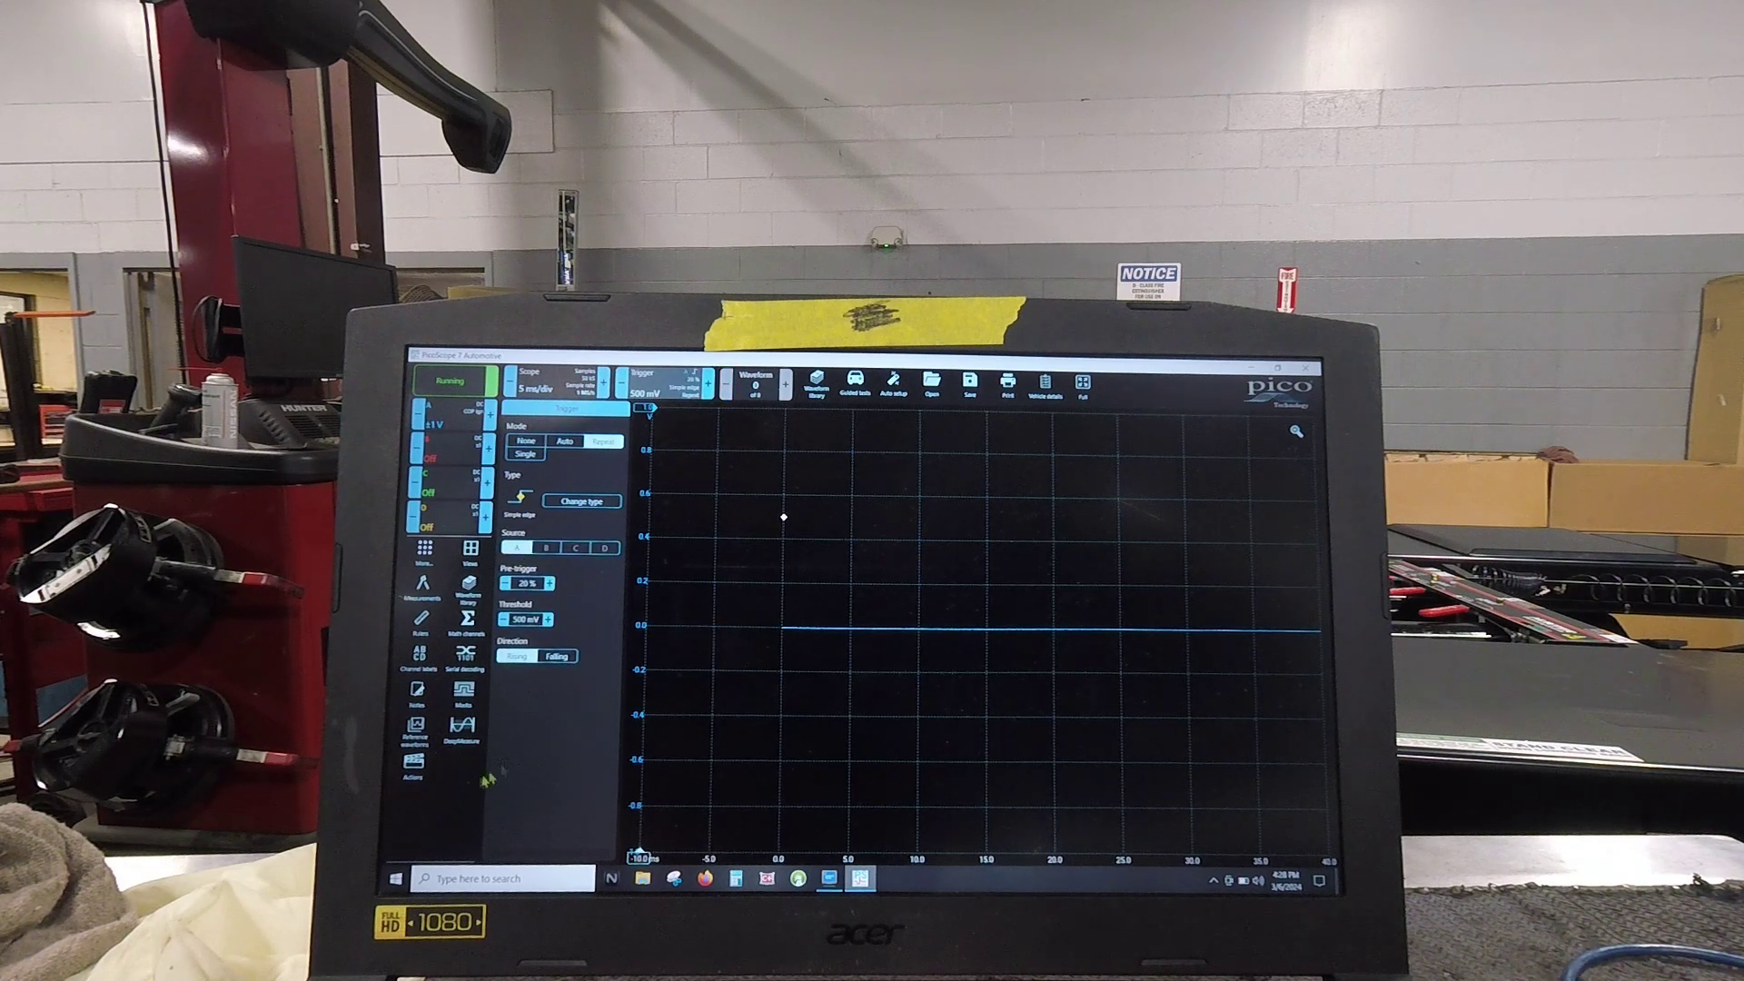
left_click(687, 589)
left_click_drag(676, 524, 830, 534)
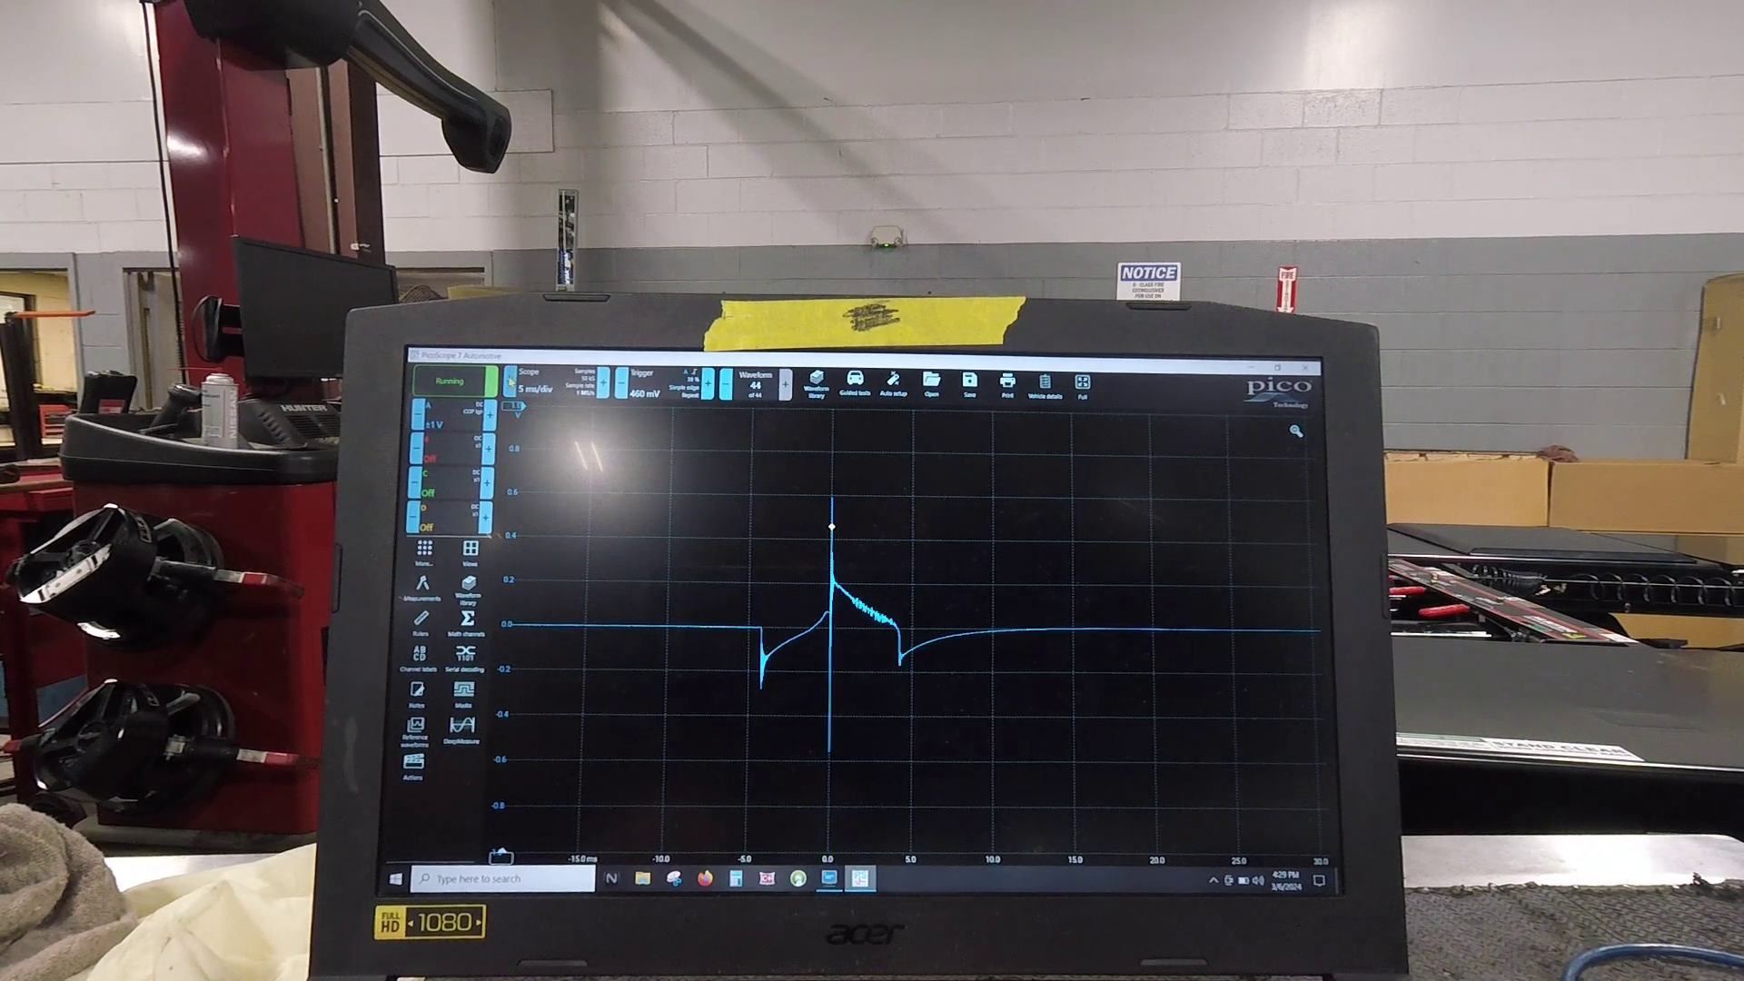
left_click(510, 385)
left_click(510, 385)
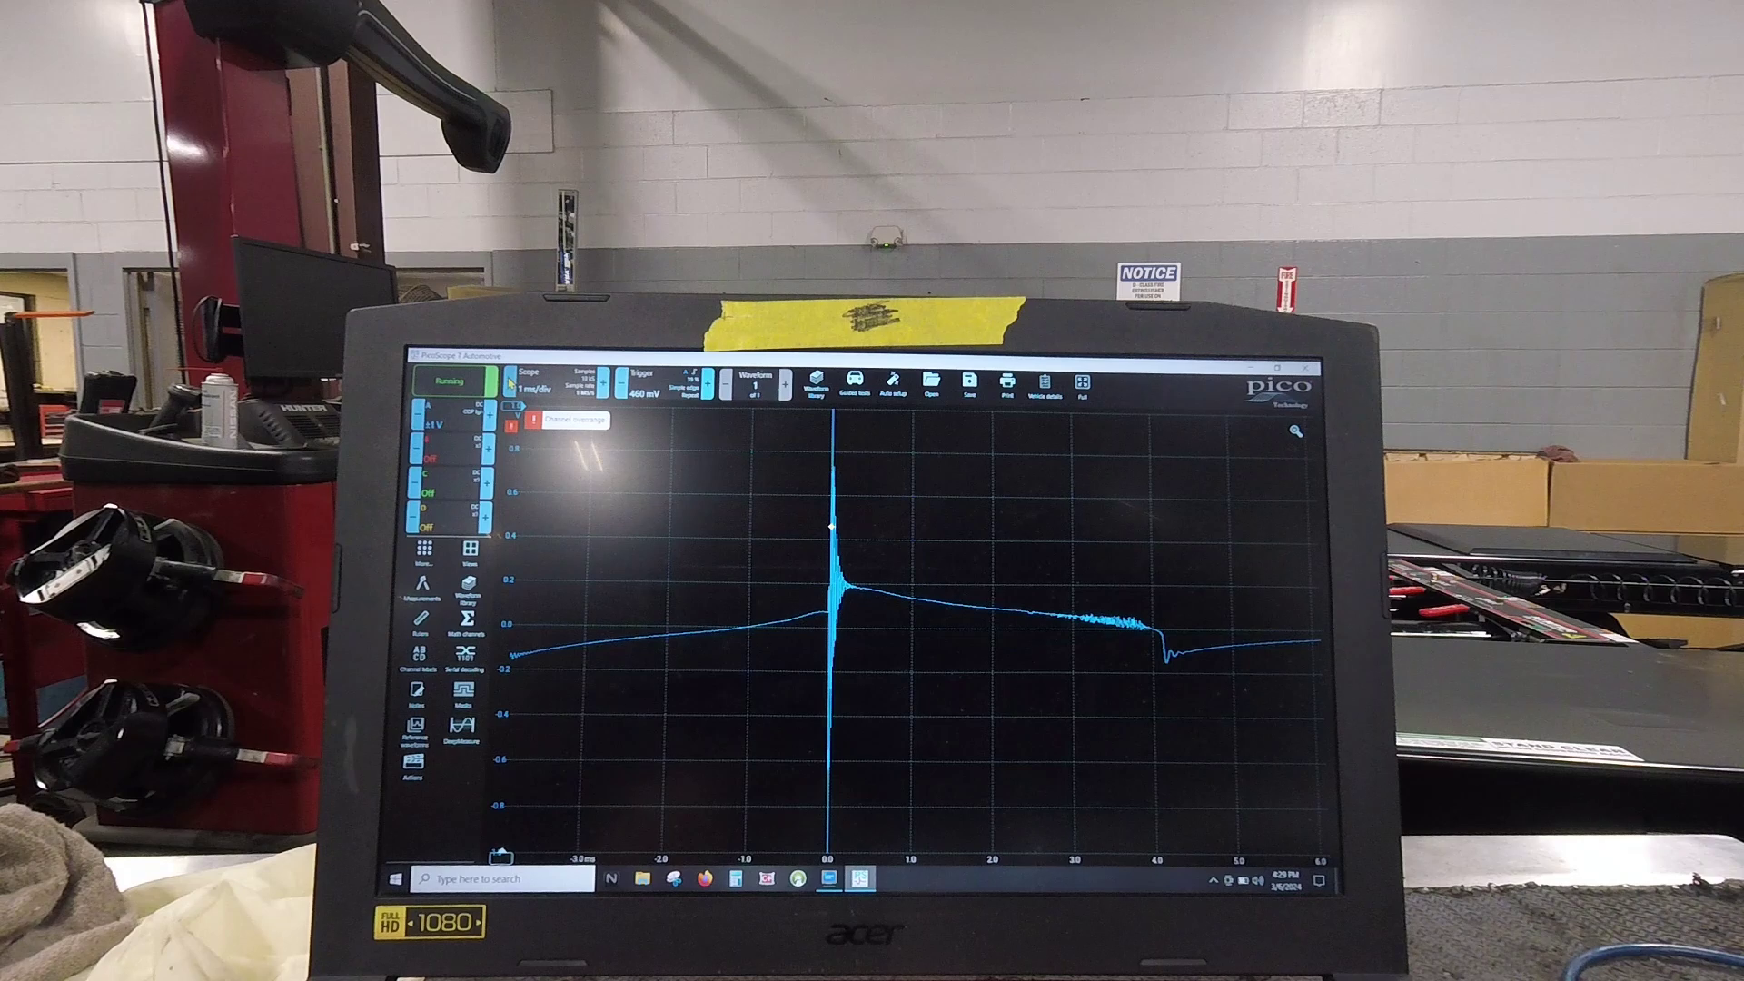
left_click(602, 385)
left_click(602, 385)
left_click(602, 385)
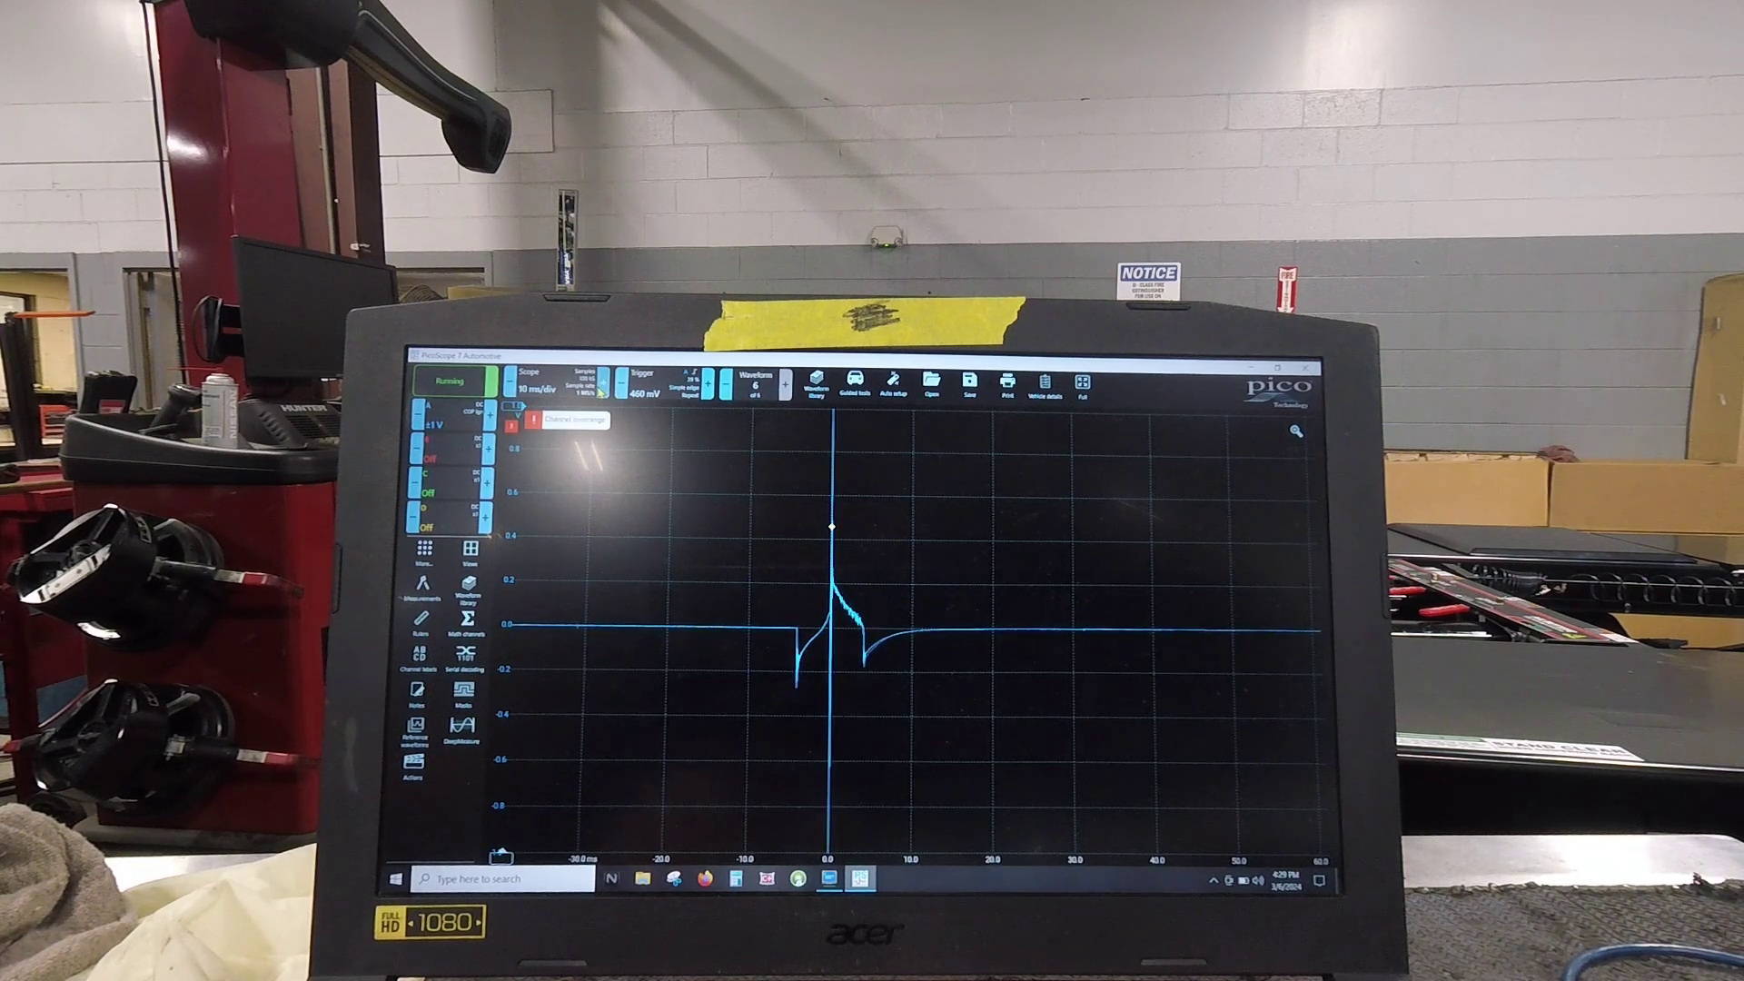
left_click(602, 386)
left_click(510, 386)
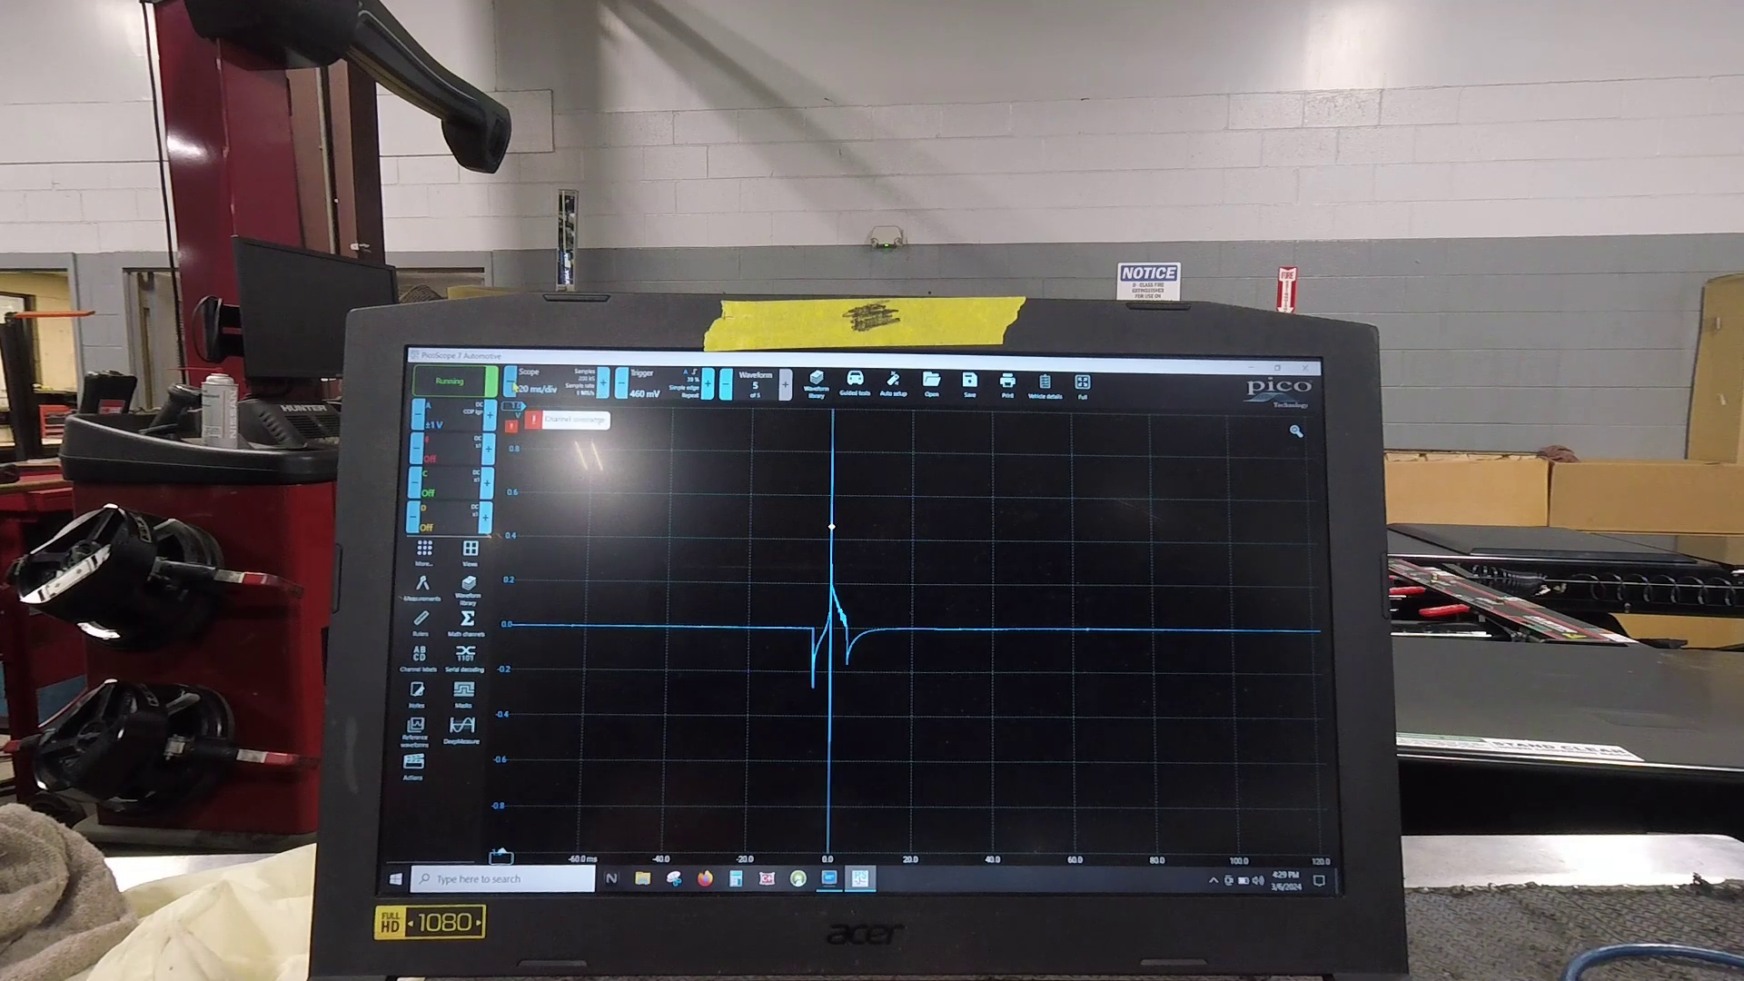
left_click(512, 385)
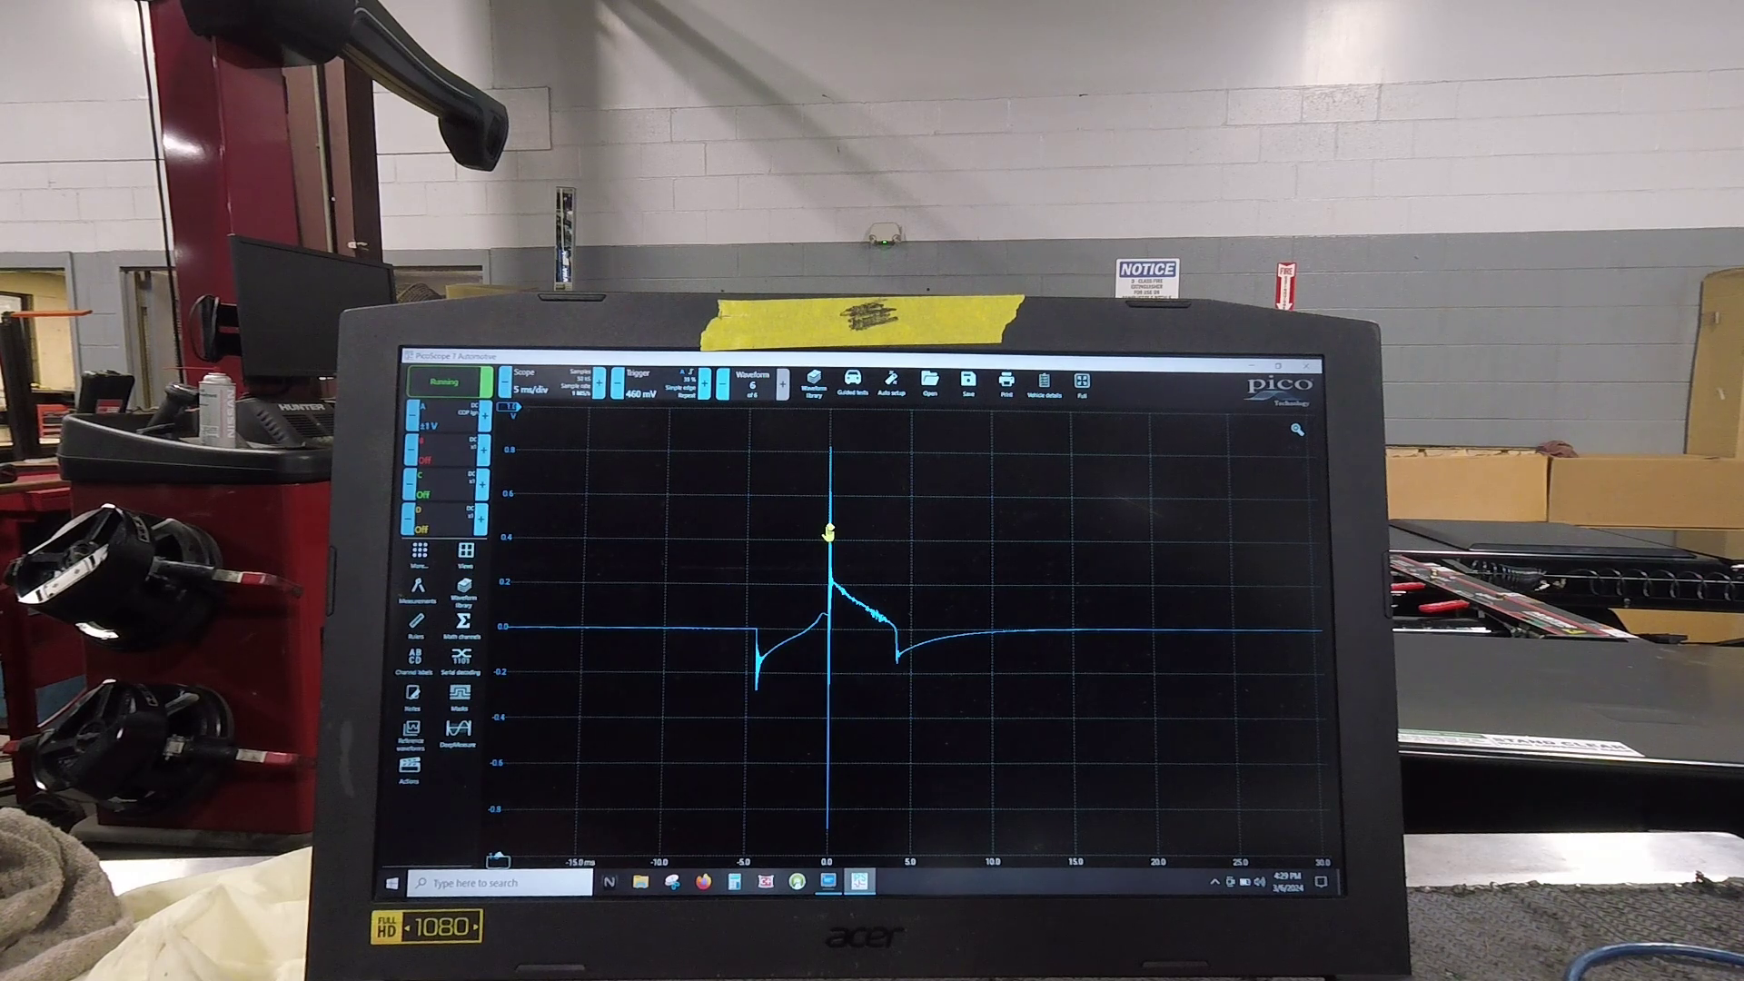
Lower the trigger level to 360 mV and shorten the timebase to 1 ms/div.
mouse_move(829, 532)
left_mouse_down()
mouse_move(693, 564)
mouse_move(610, 552)
left_mouse_up()
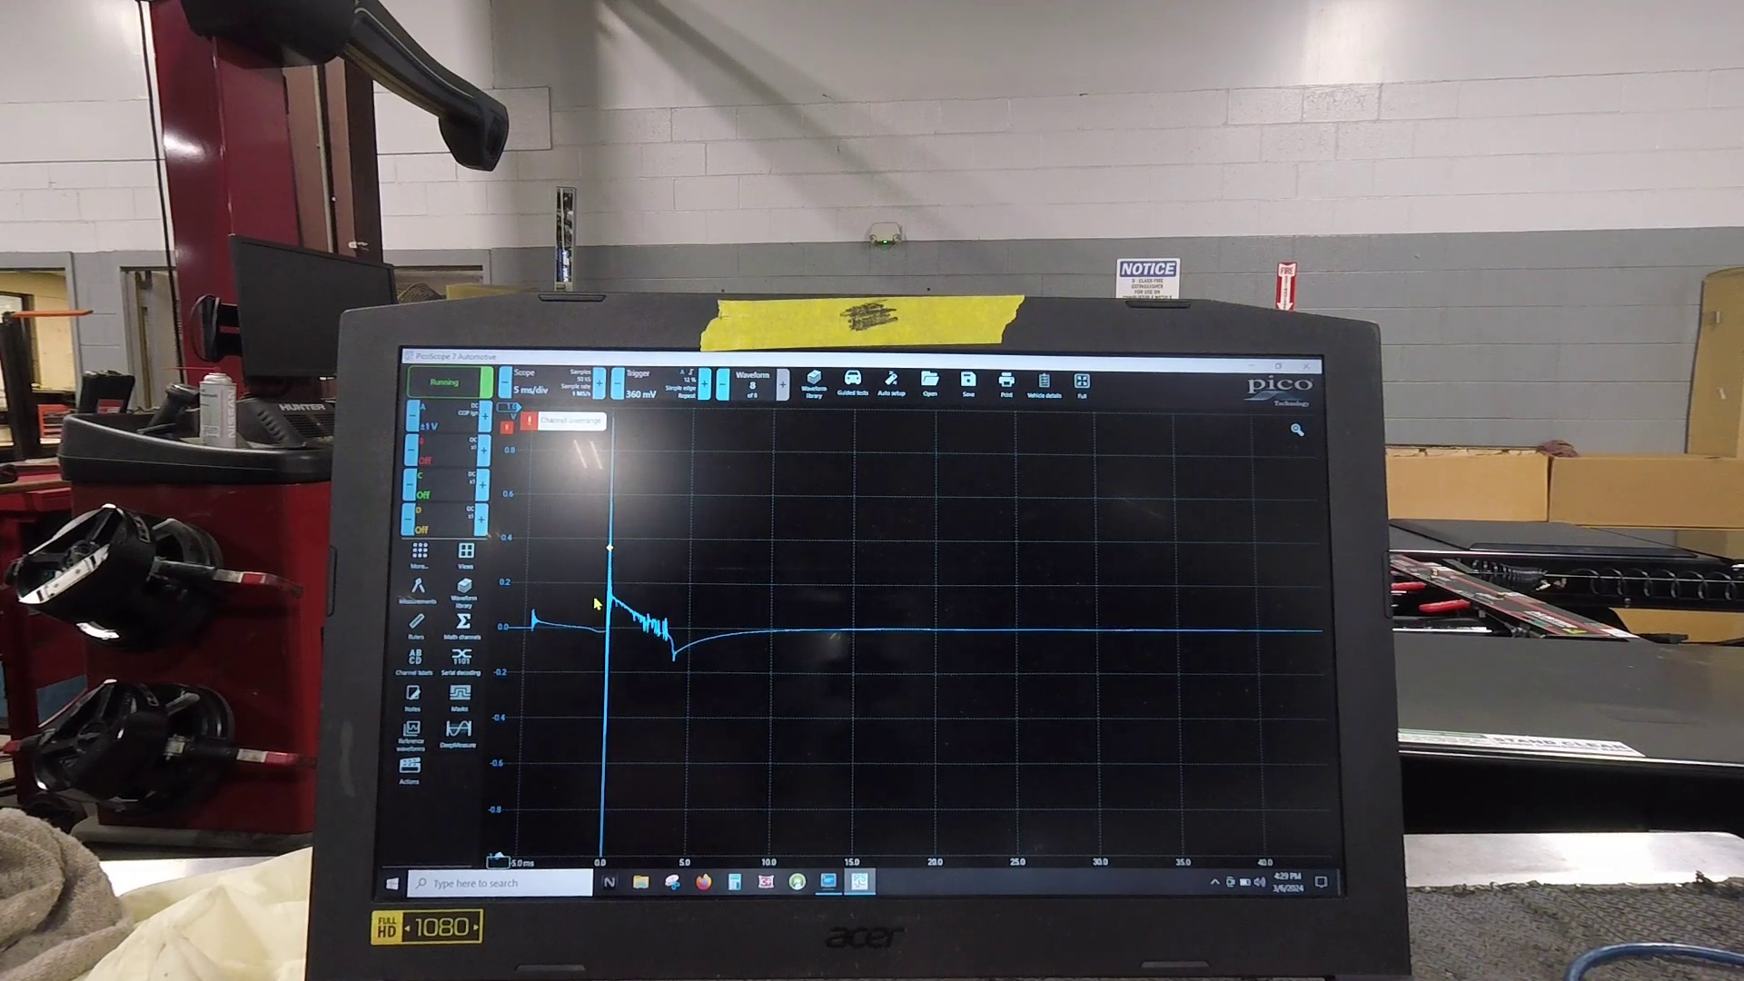
left_click(505, 388)
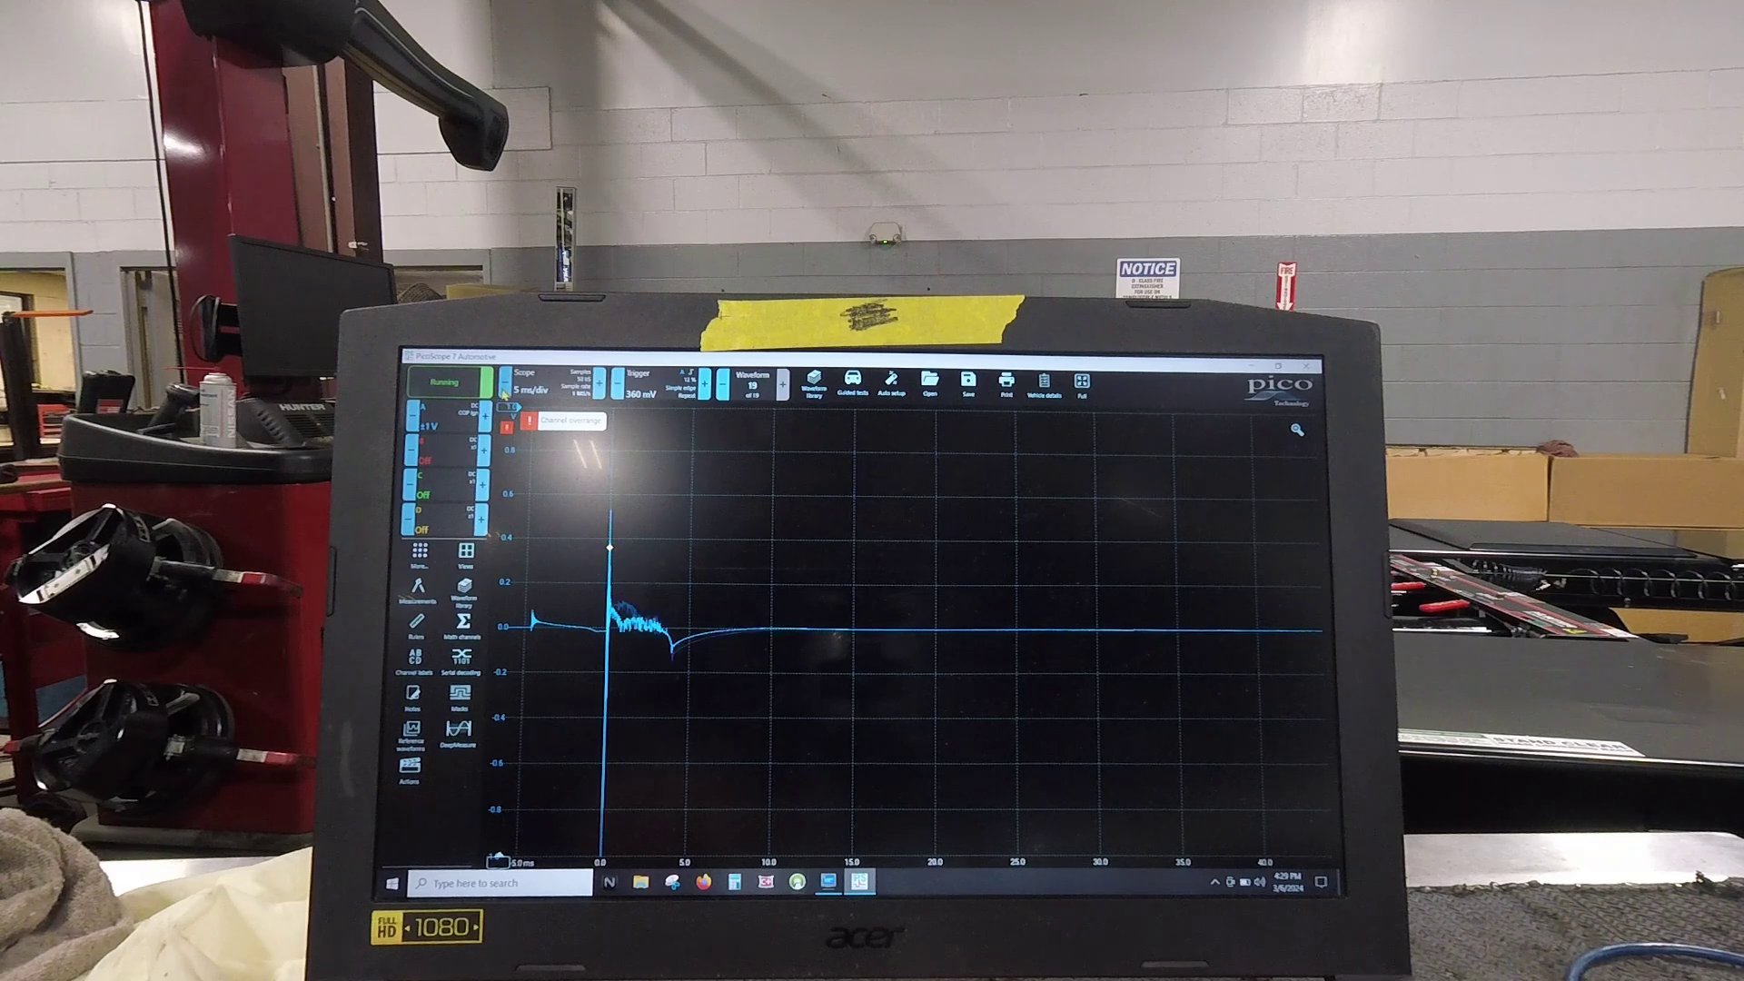
left_click(505, 388)
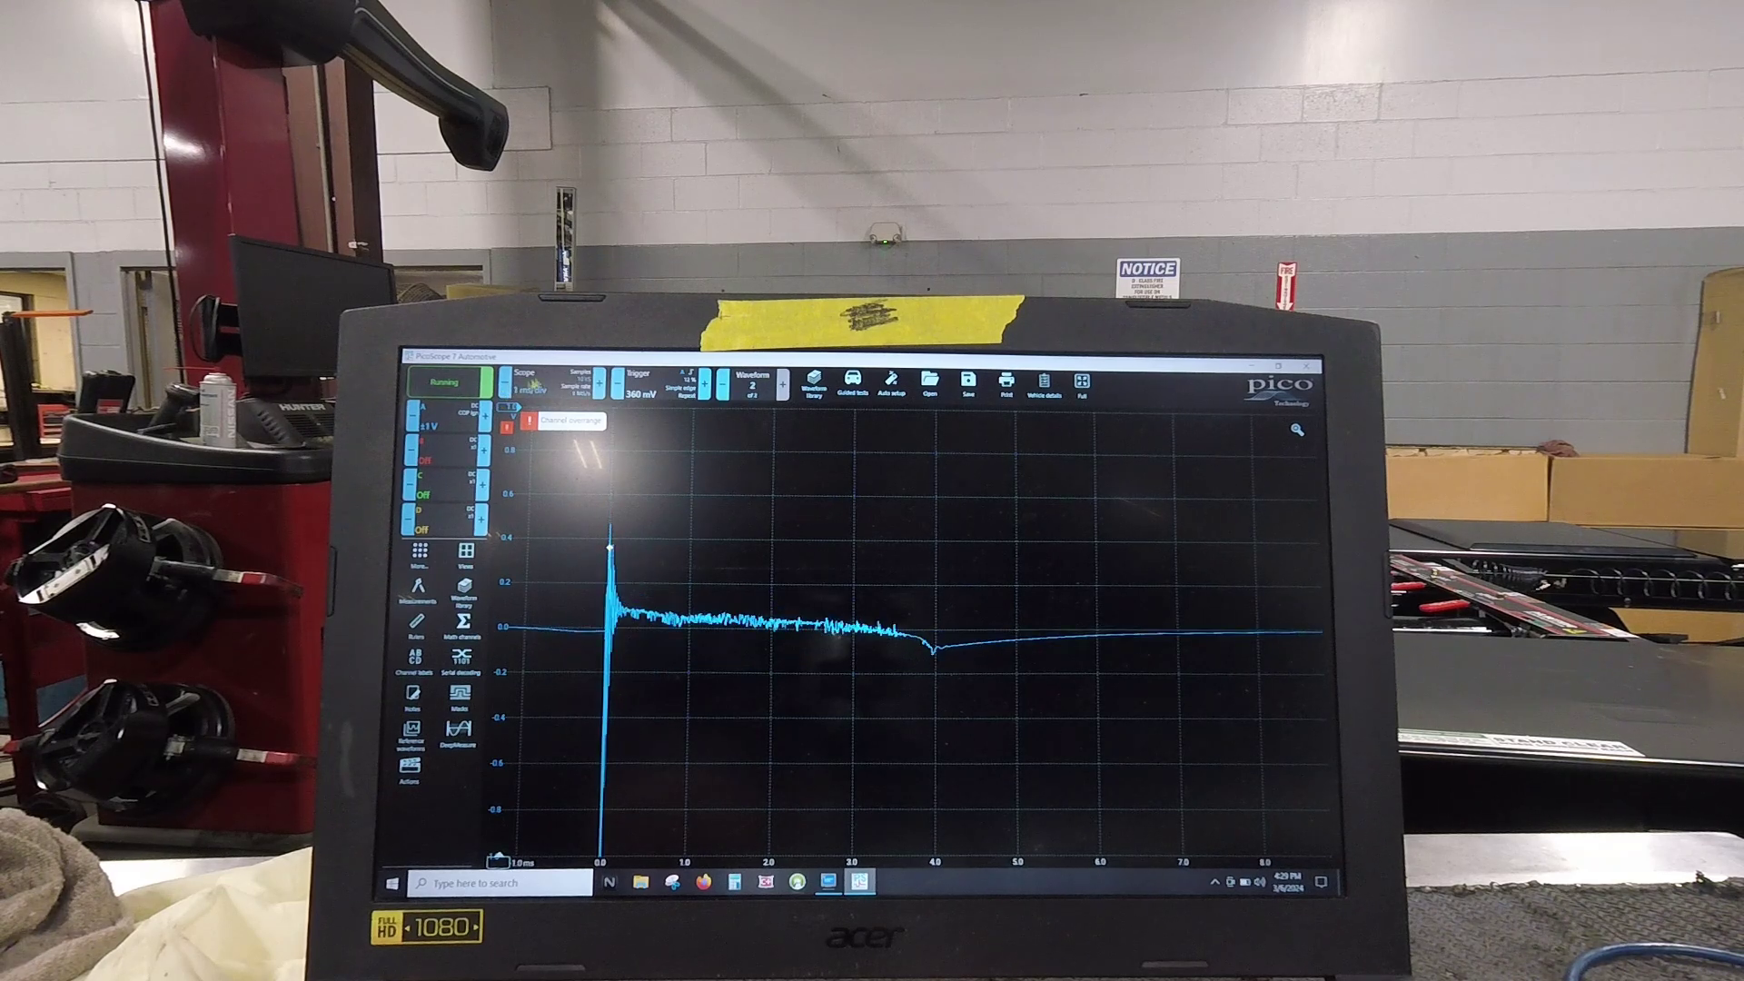
Widen the timebase through 5 and 10 ms/div up to 50 ms/div.
left_click(597, 381)
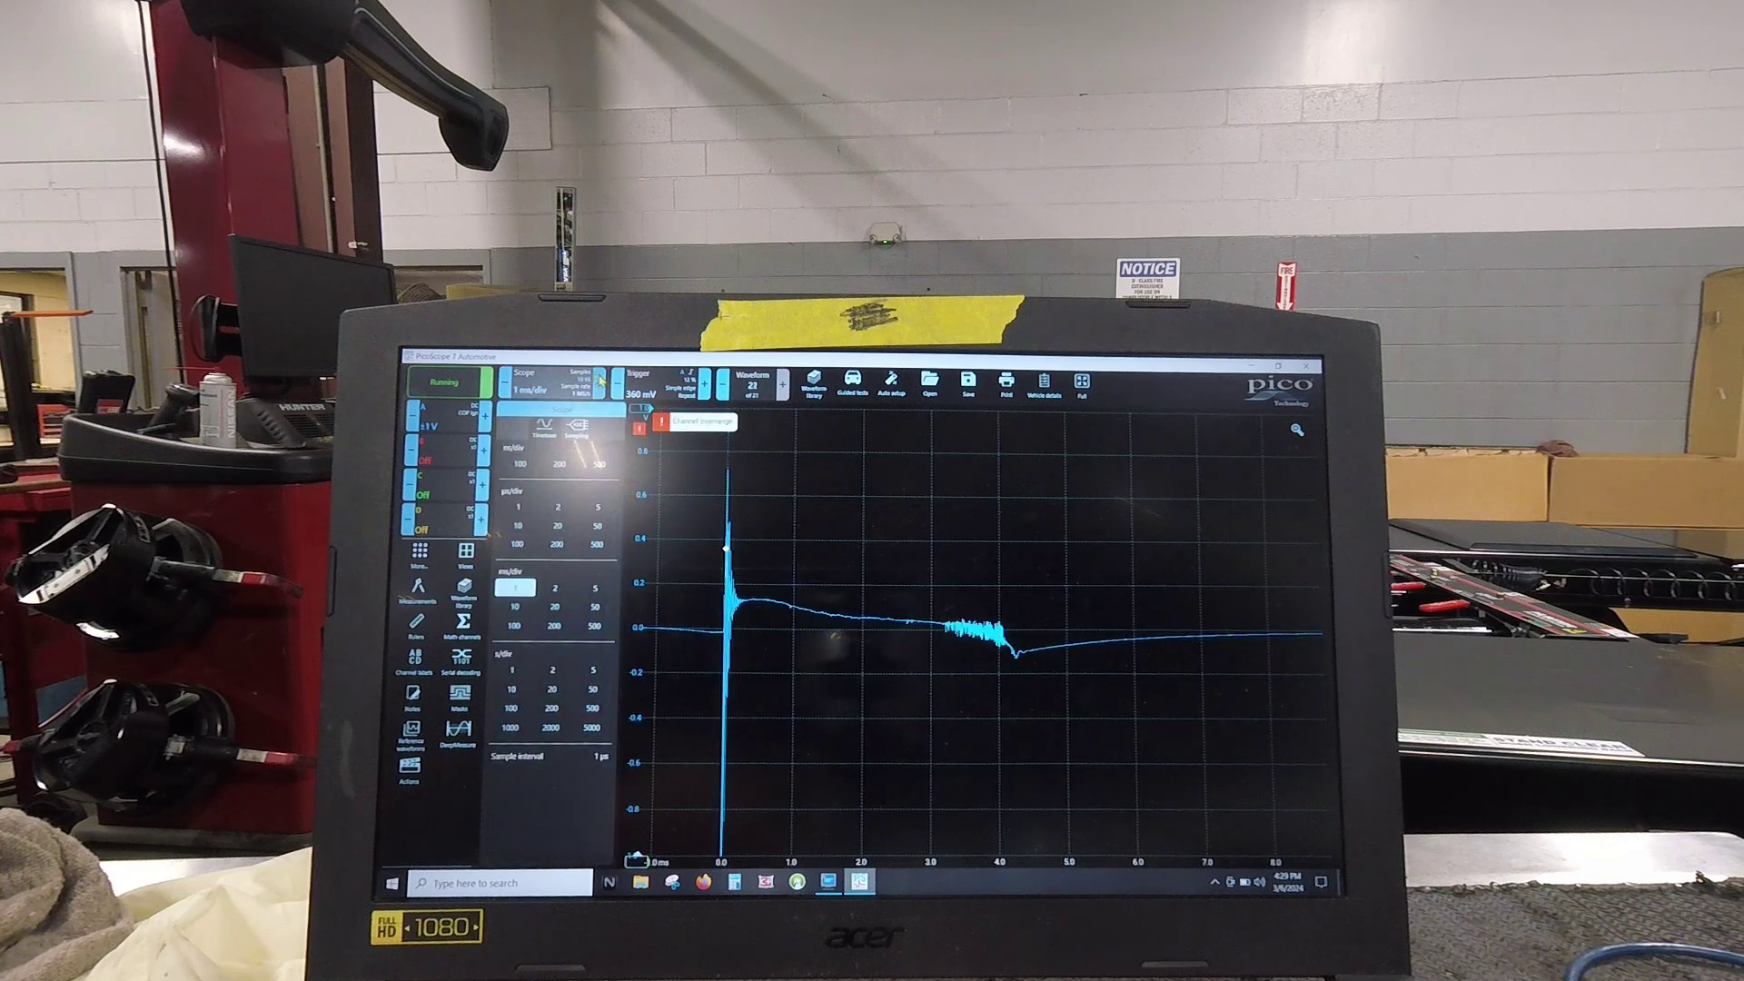
left_click(594, 588)
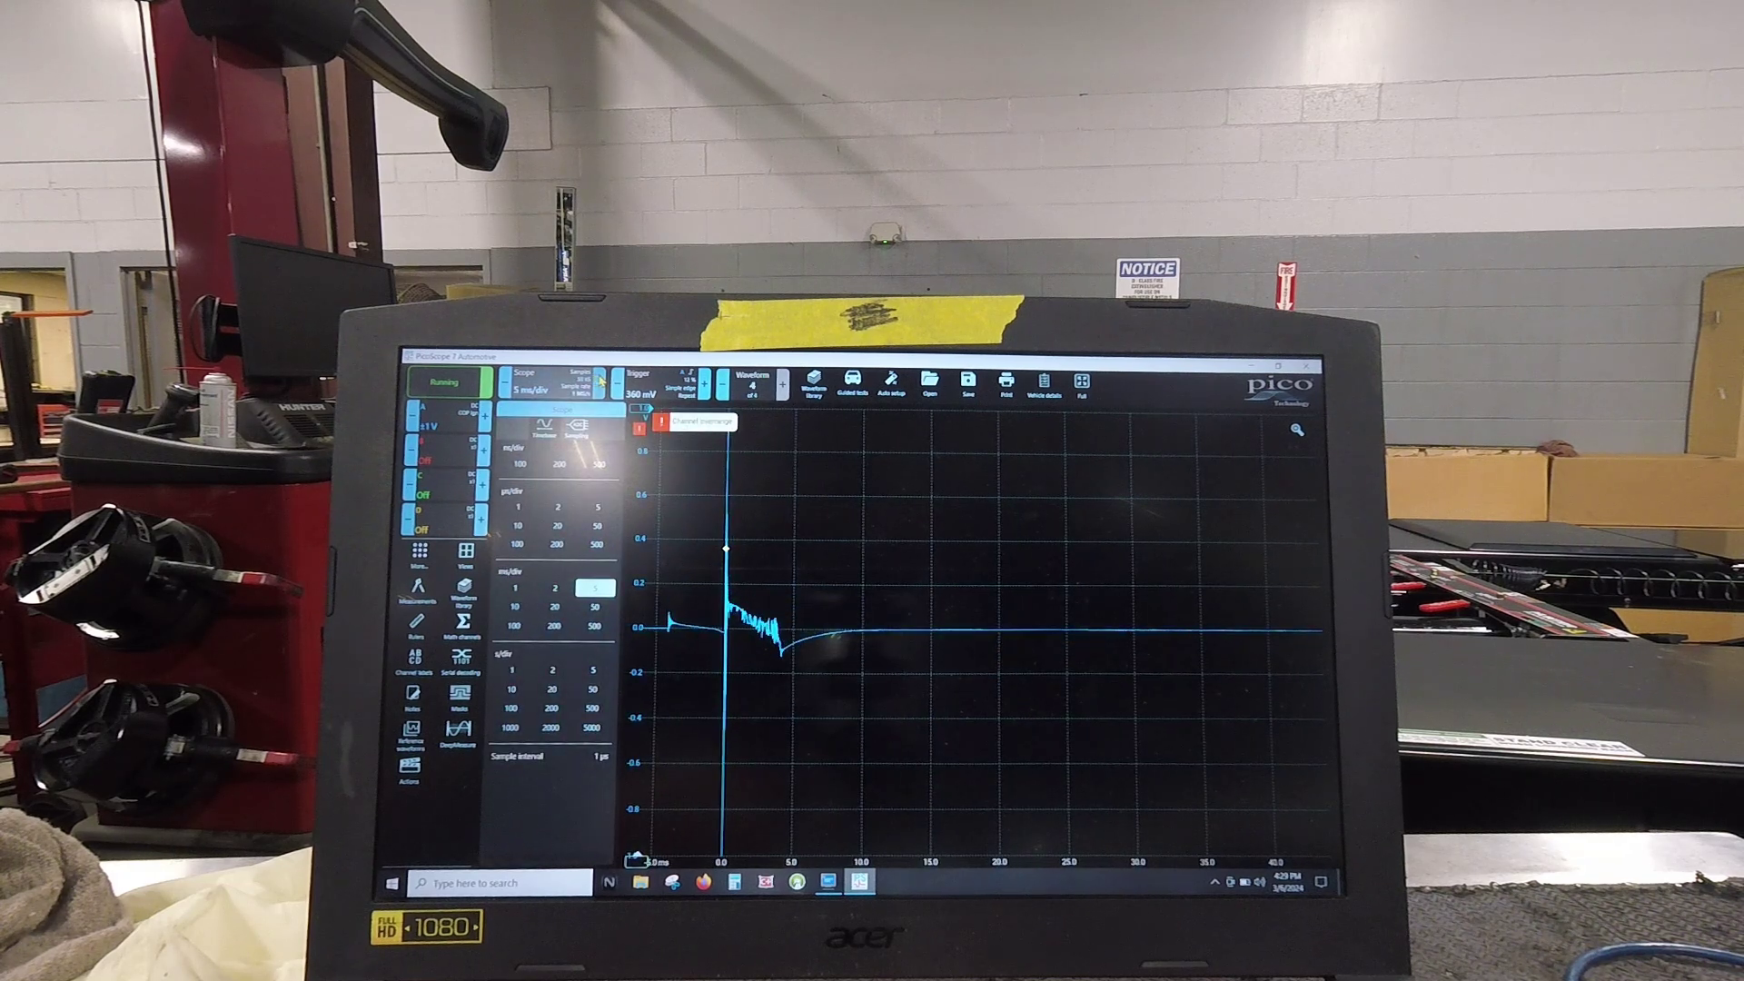
left_click(514, 606)
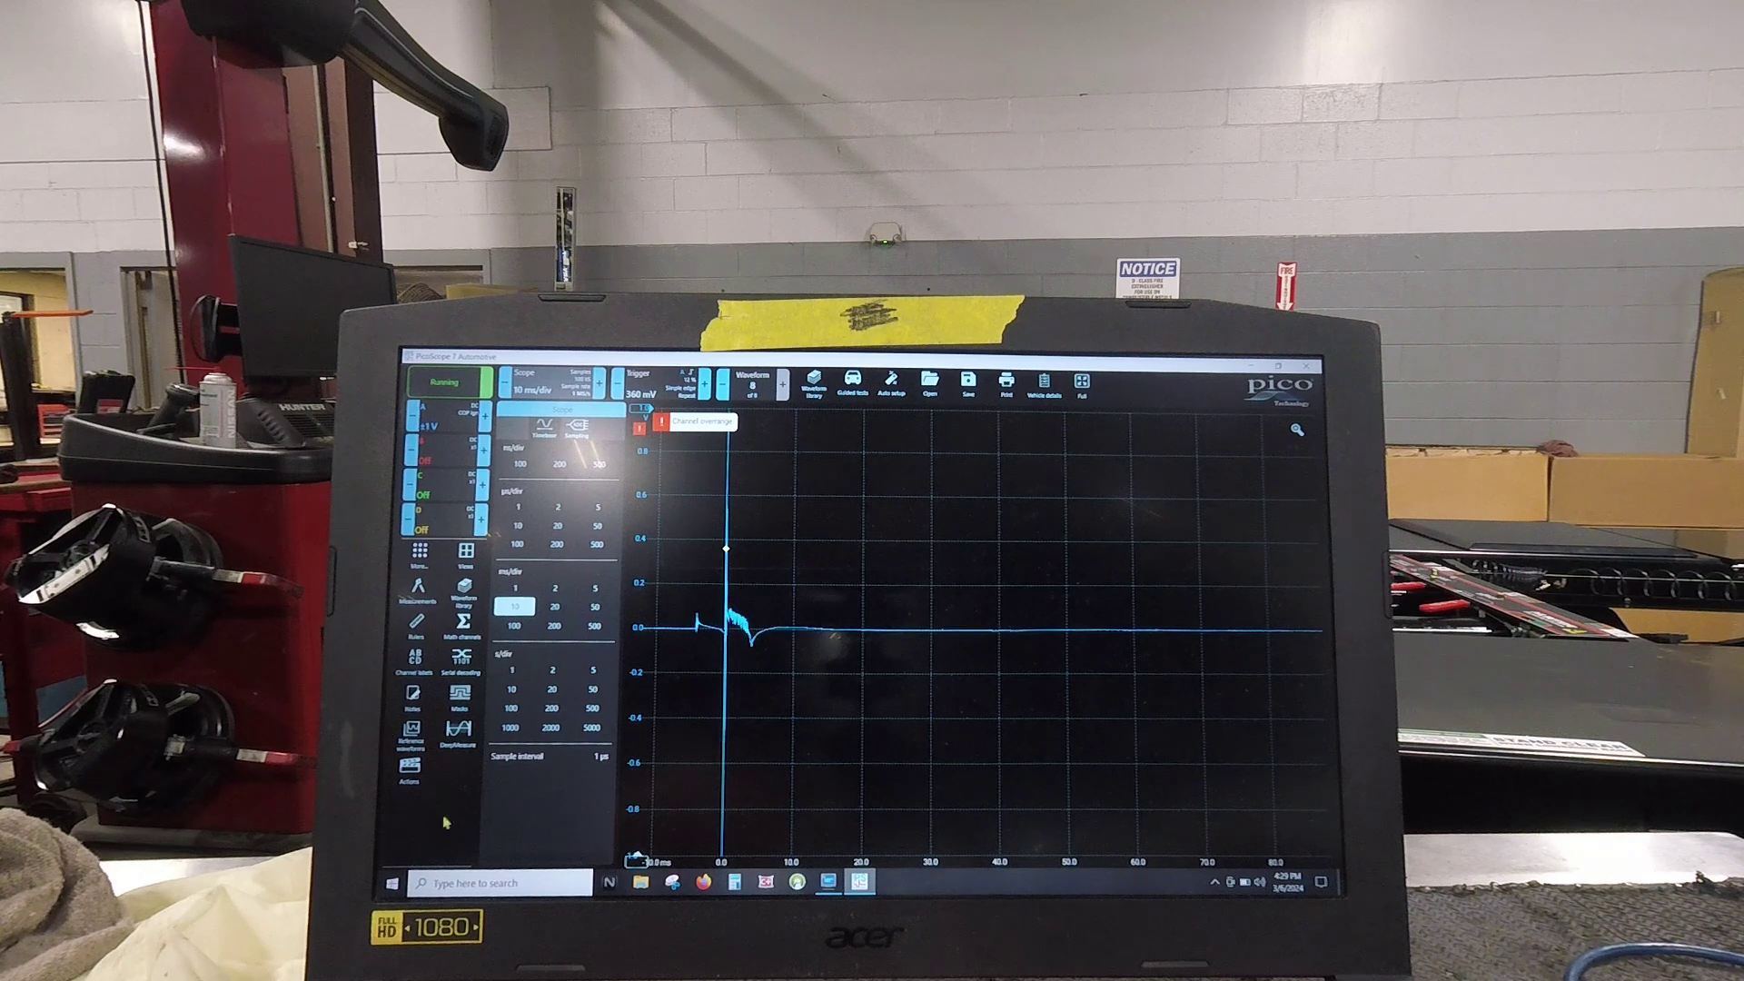
left_click(448, 819)
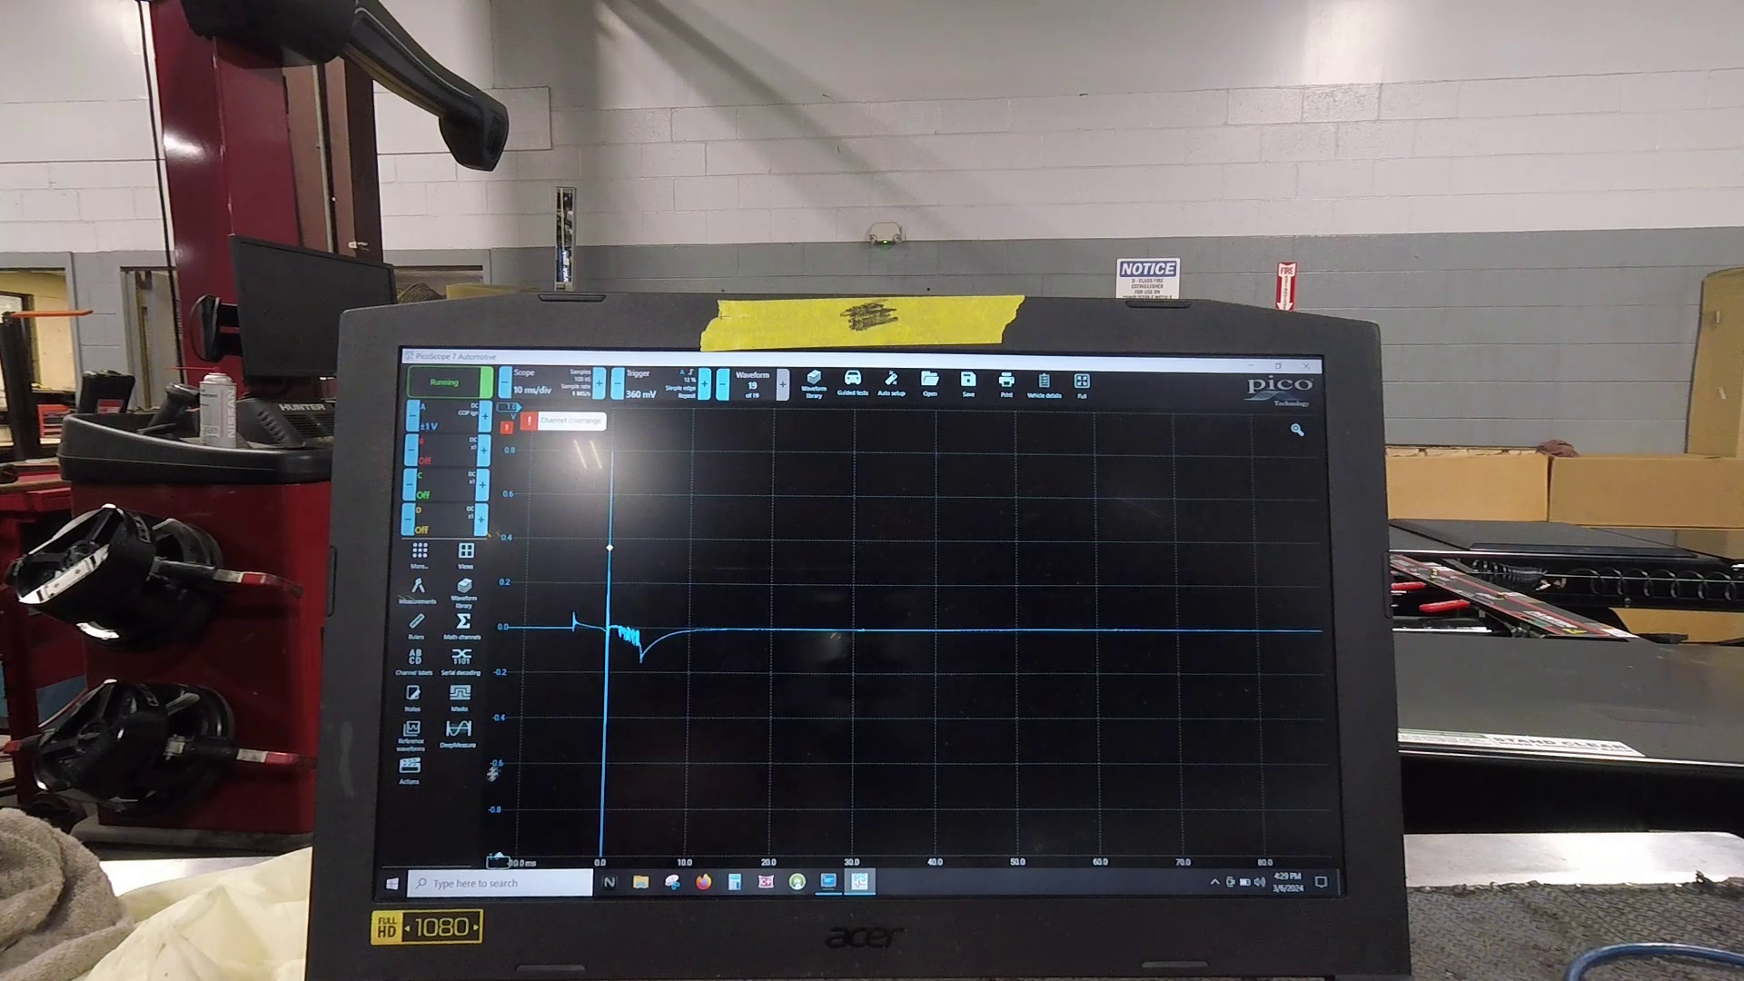
left_click(598, 385)
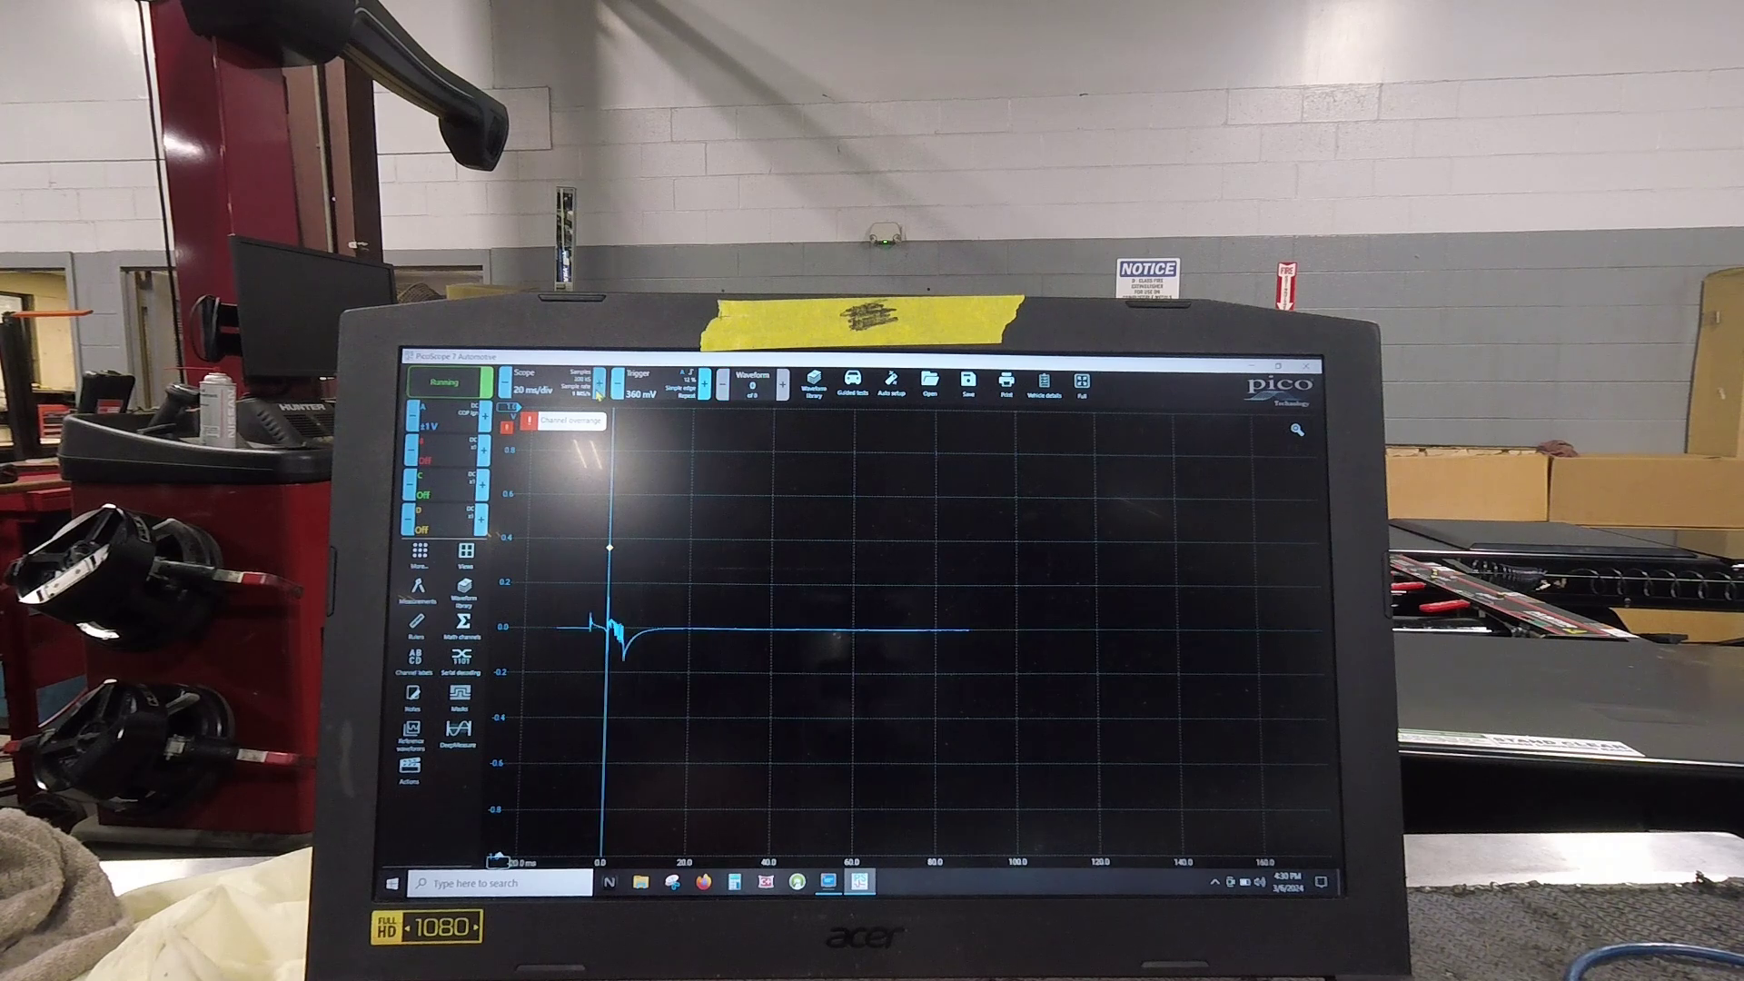
left_click(599, 385)
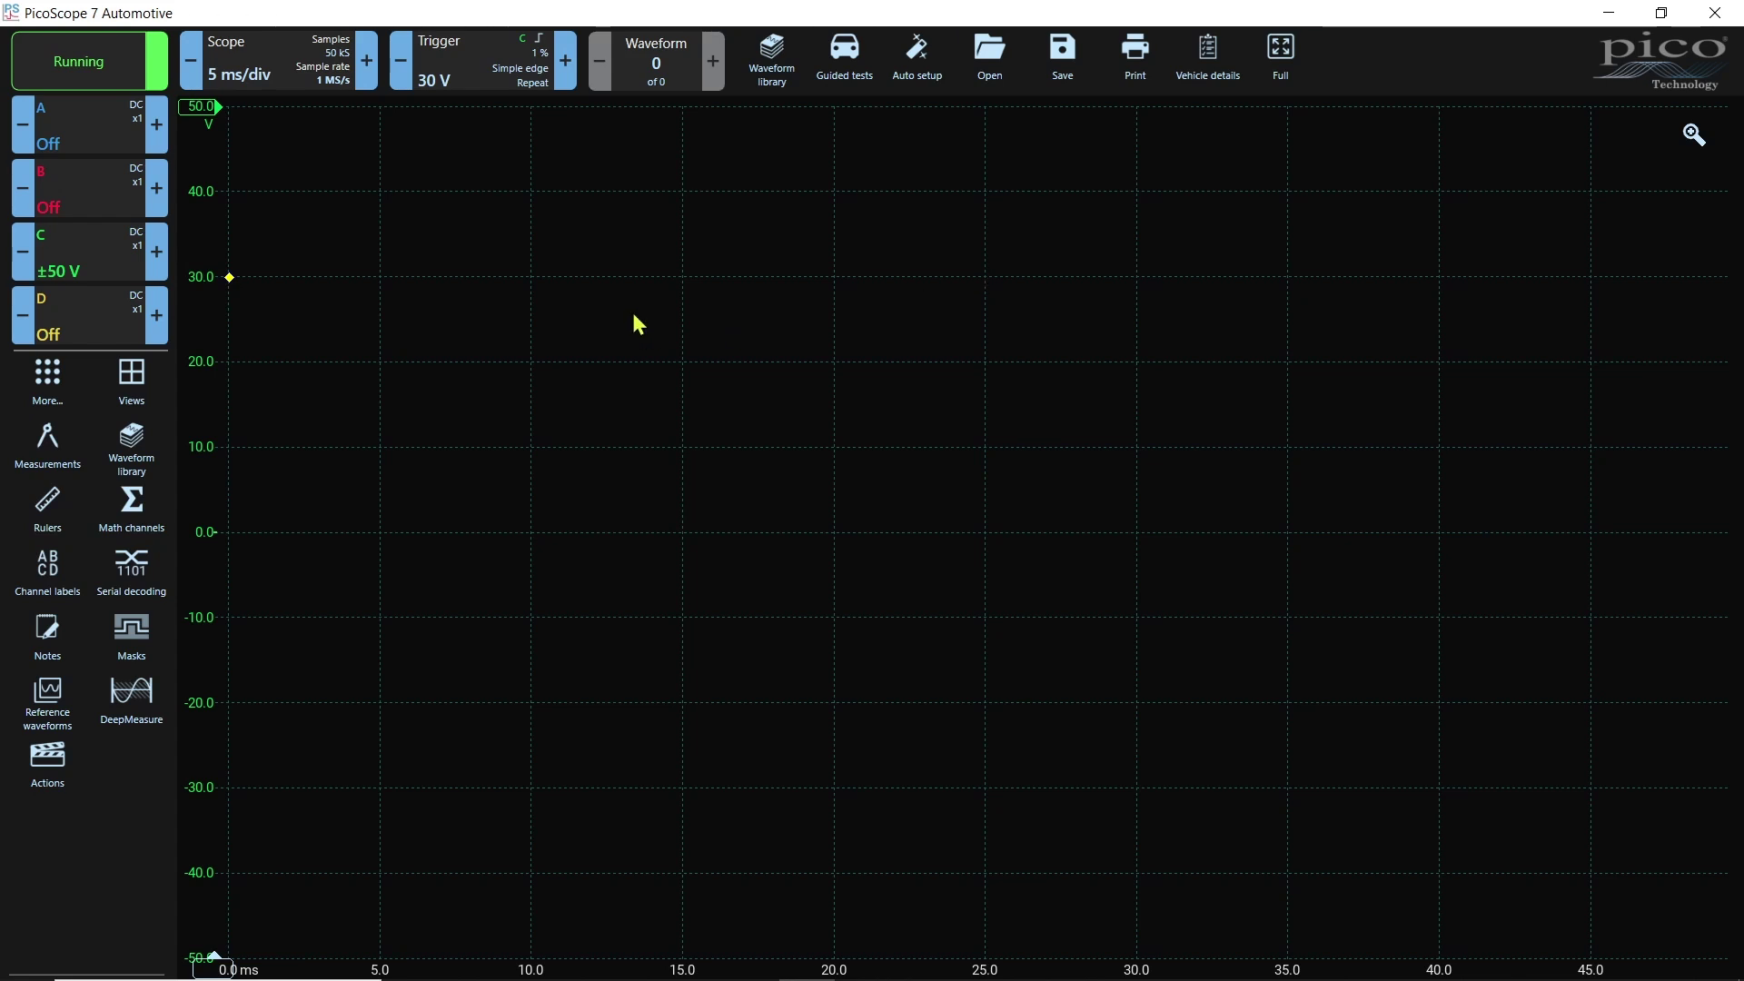
Open the Trigger settings panel from the toolbar.
left_click(475, 65)
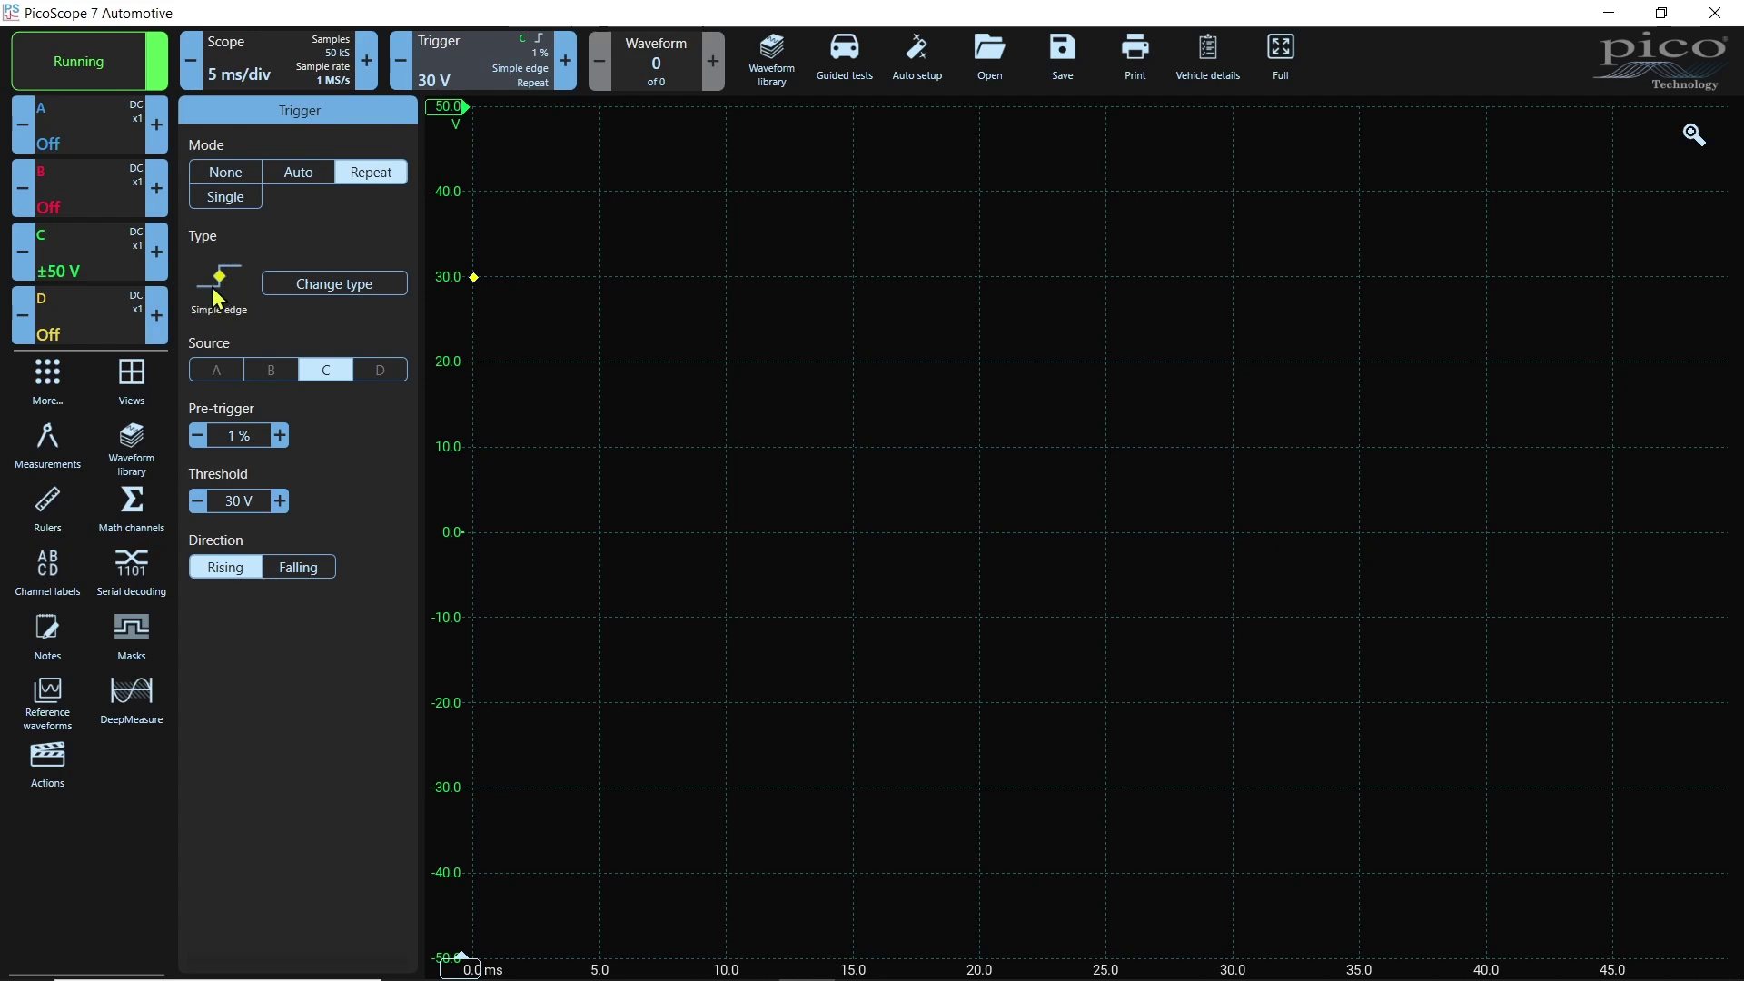
Review the trigger types and keep Simple edge.
left_click(317, 285)
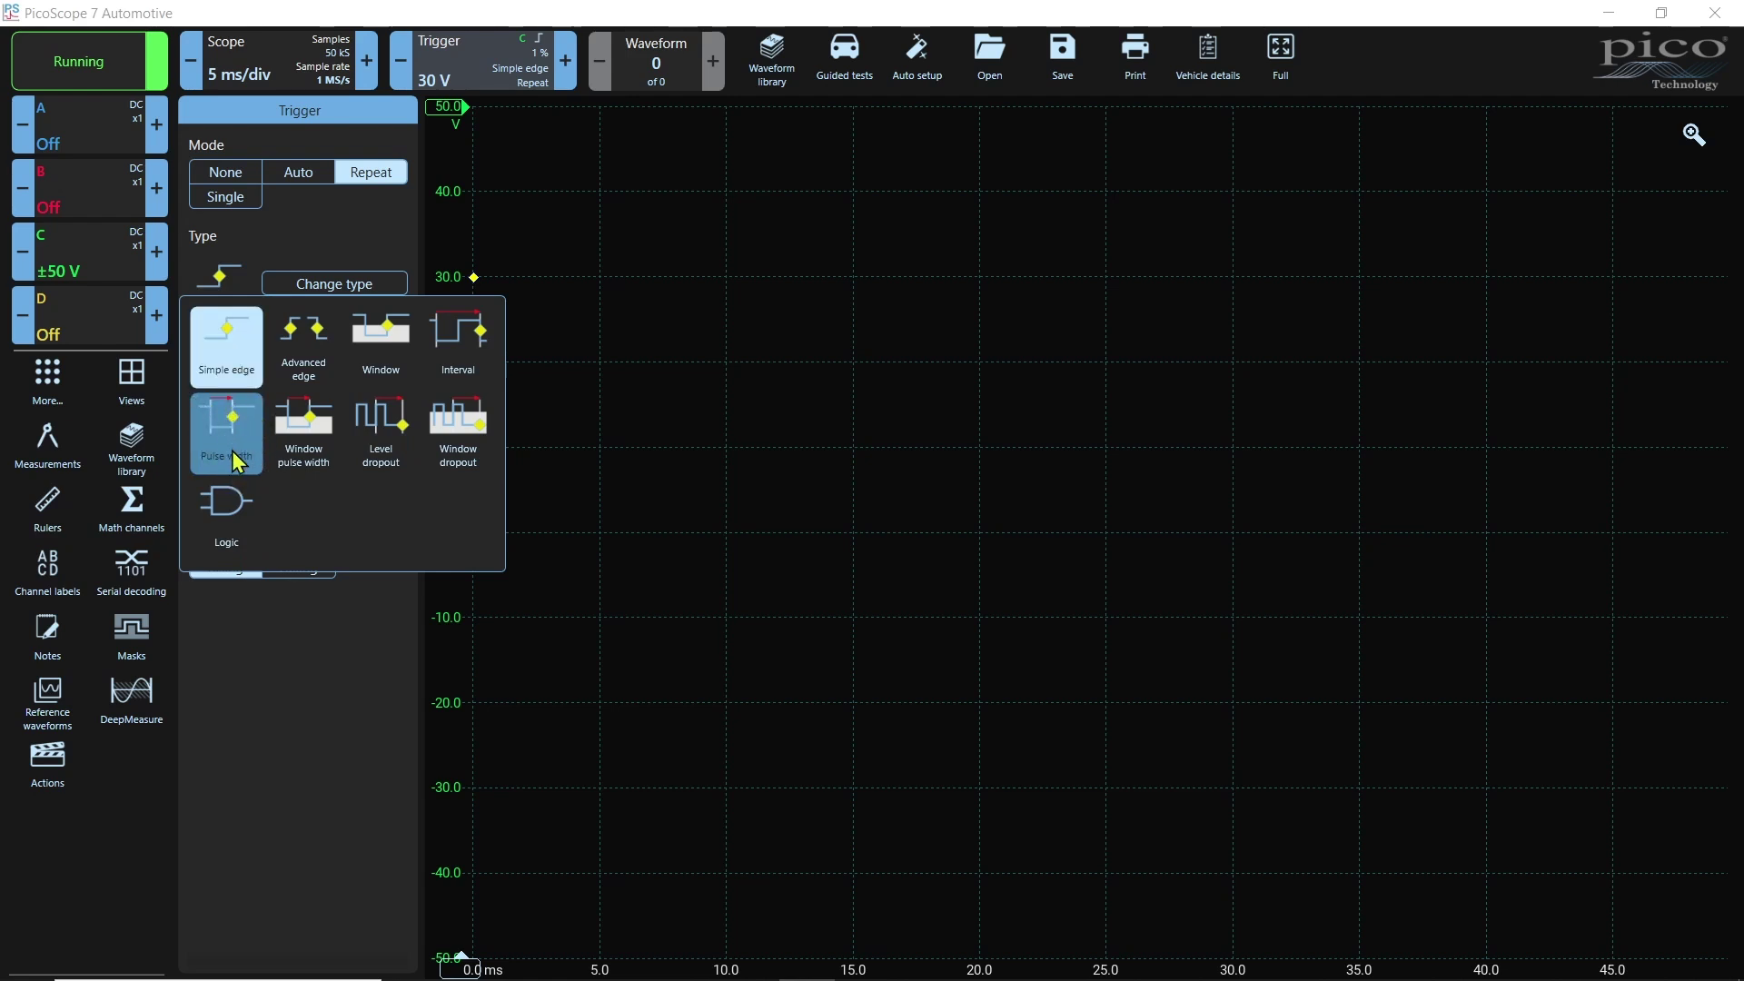
left_click(240, 656)
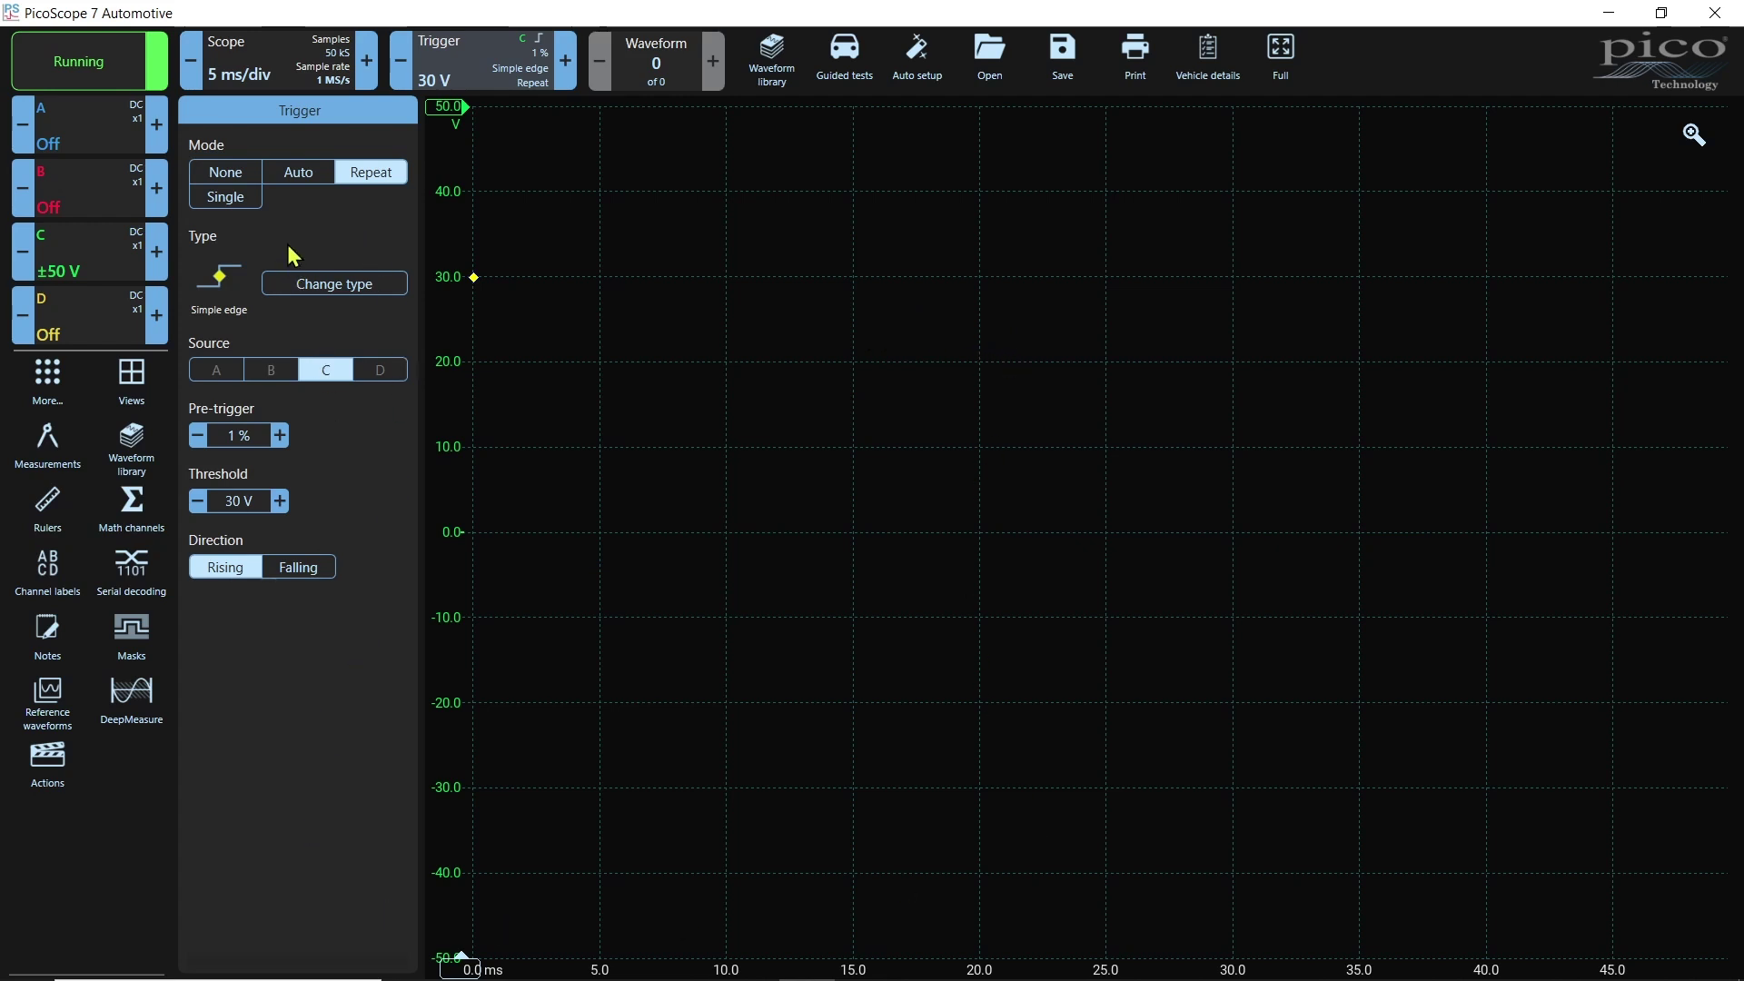
Try Auto trigger mode, switch back to Repeat, and close the trigger panel.
left_click(313, 174)
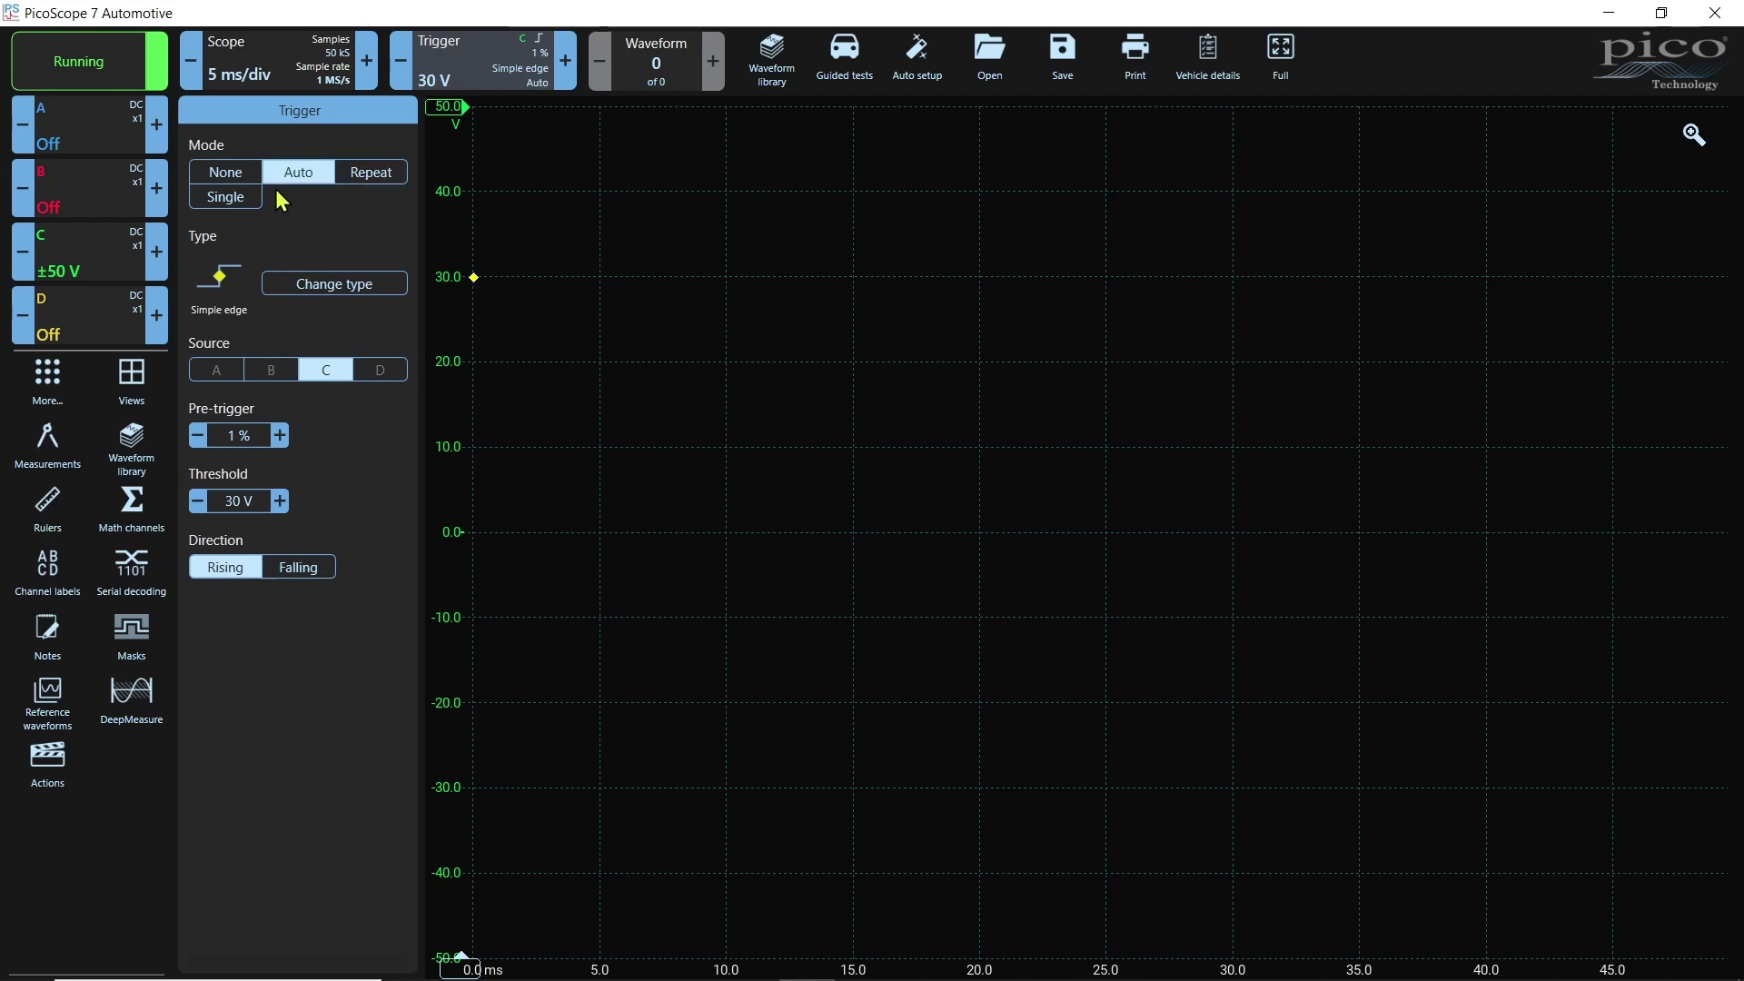
left_click(367, 178)
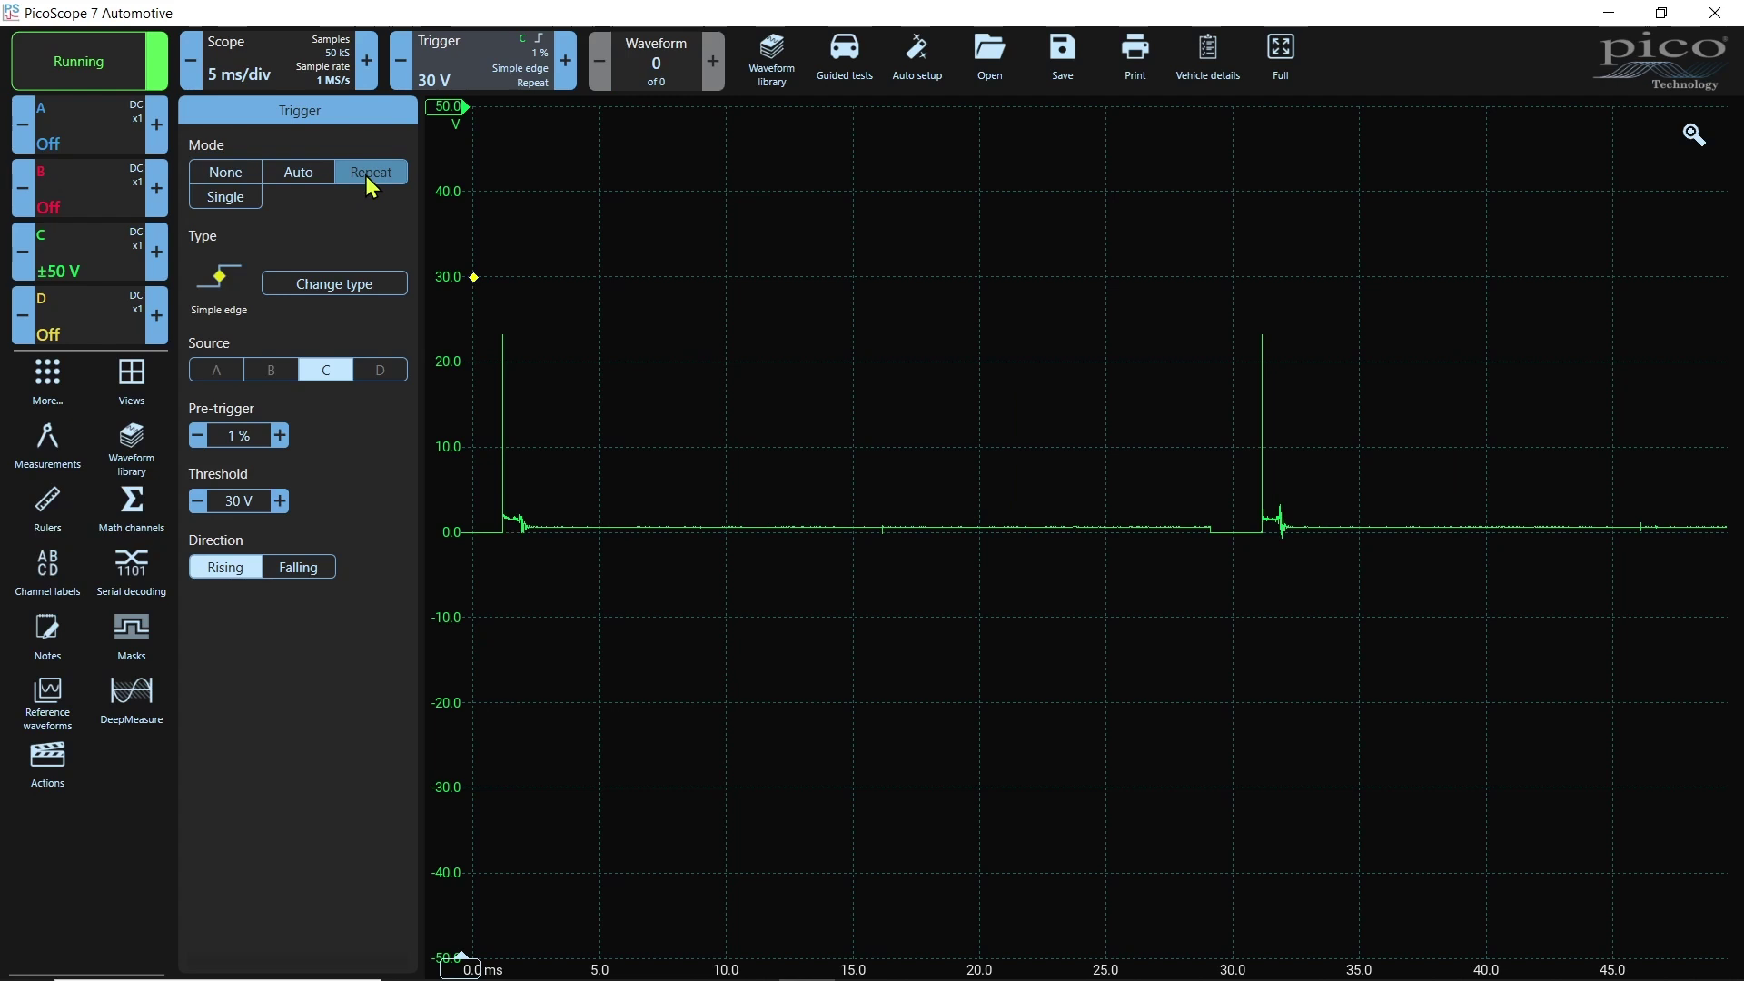
left_click(105, 825)
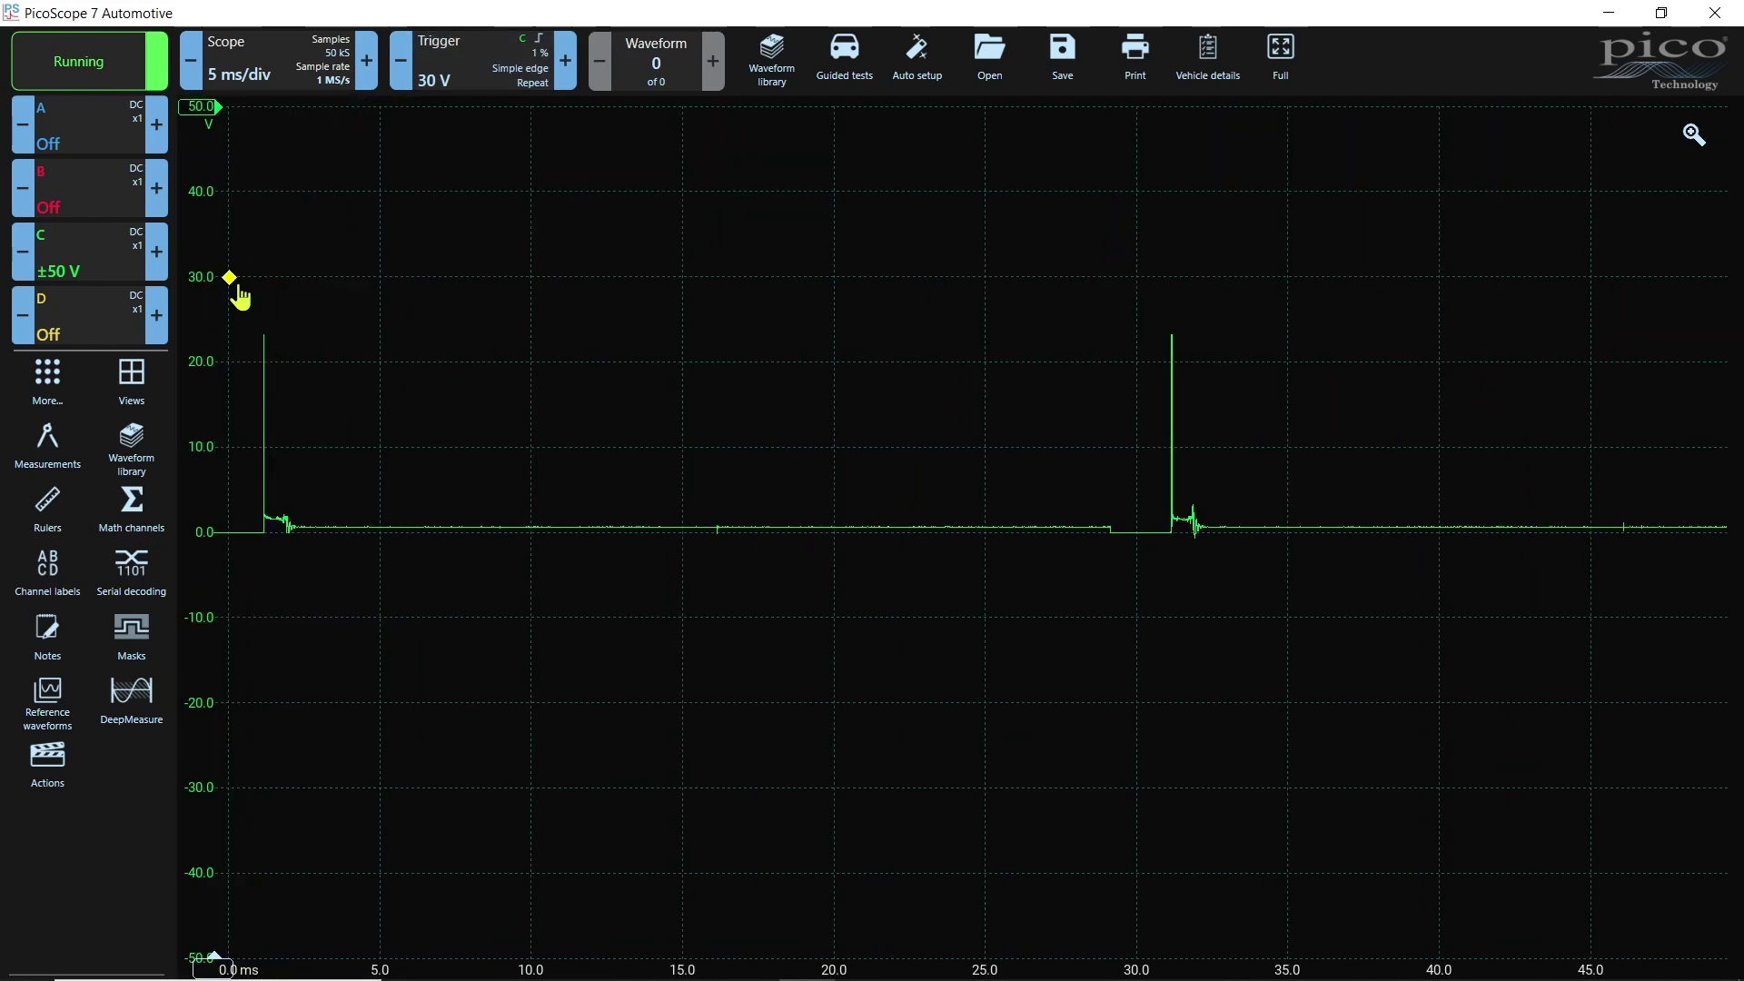
Step the timebase up to 1 s/div, then back down to 20 ms/div.
left_click(360, 78)
left_click(361, 78)
left_click(361, 78)
left_click(361, 78)
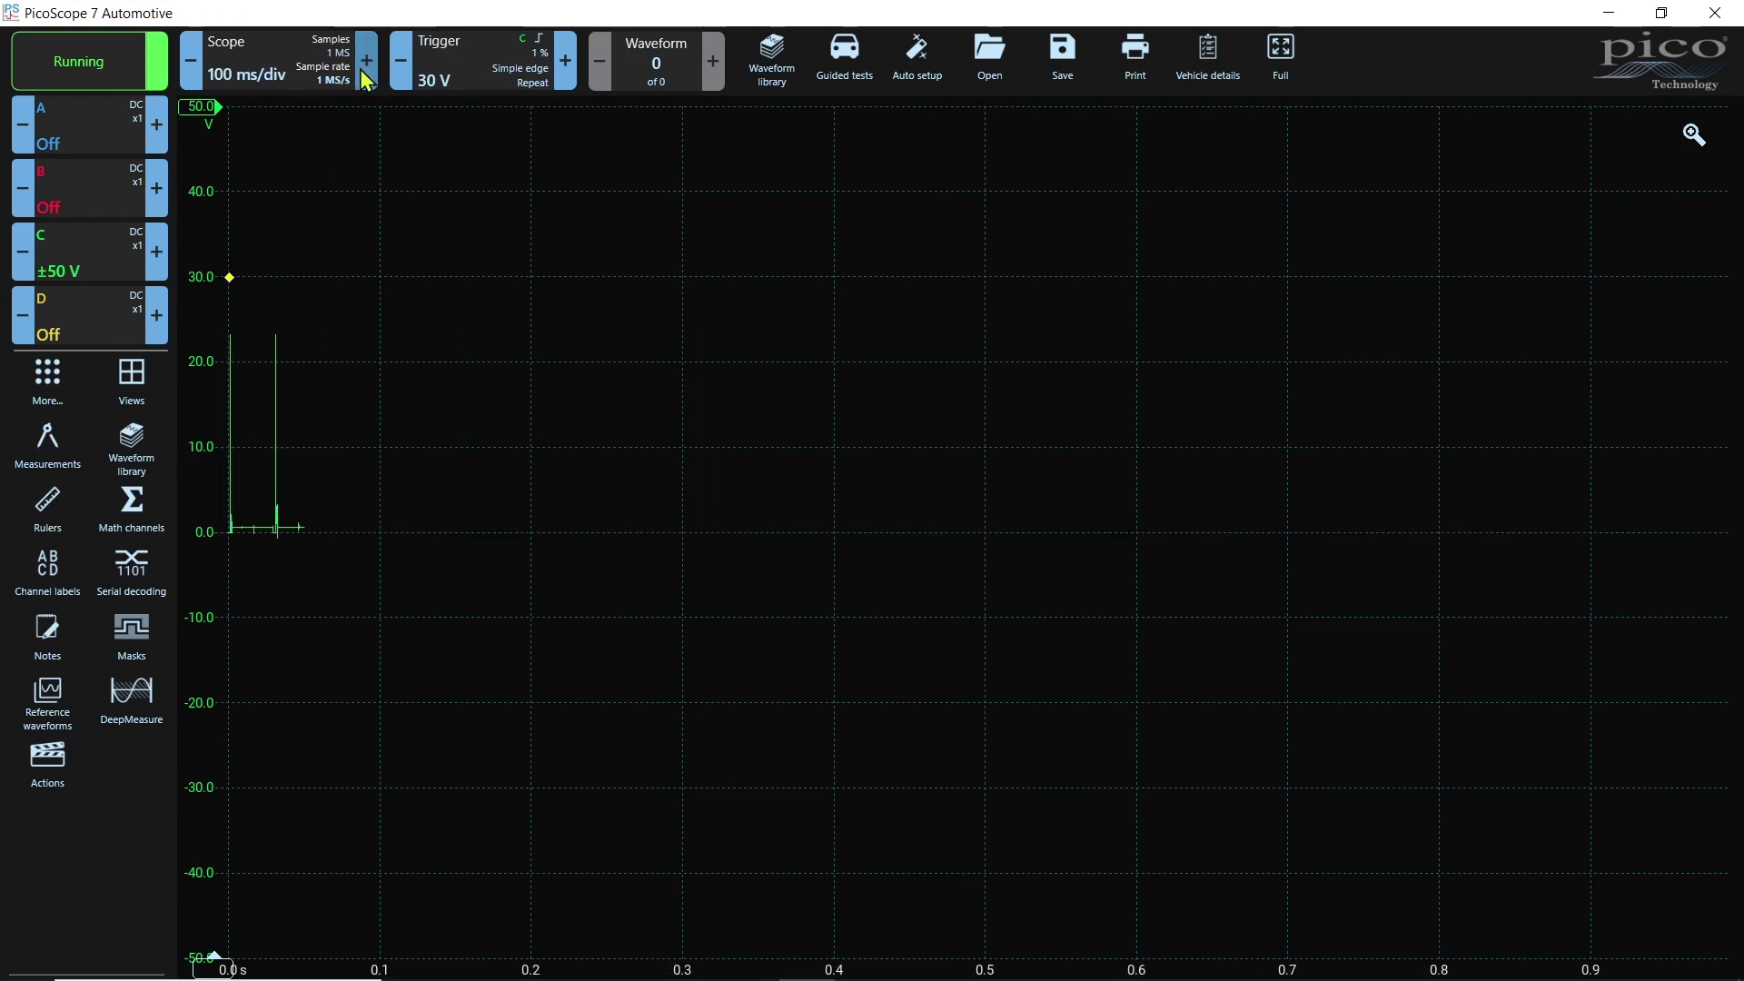
left_click(362, 78)
left_click(361, 78)
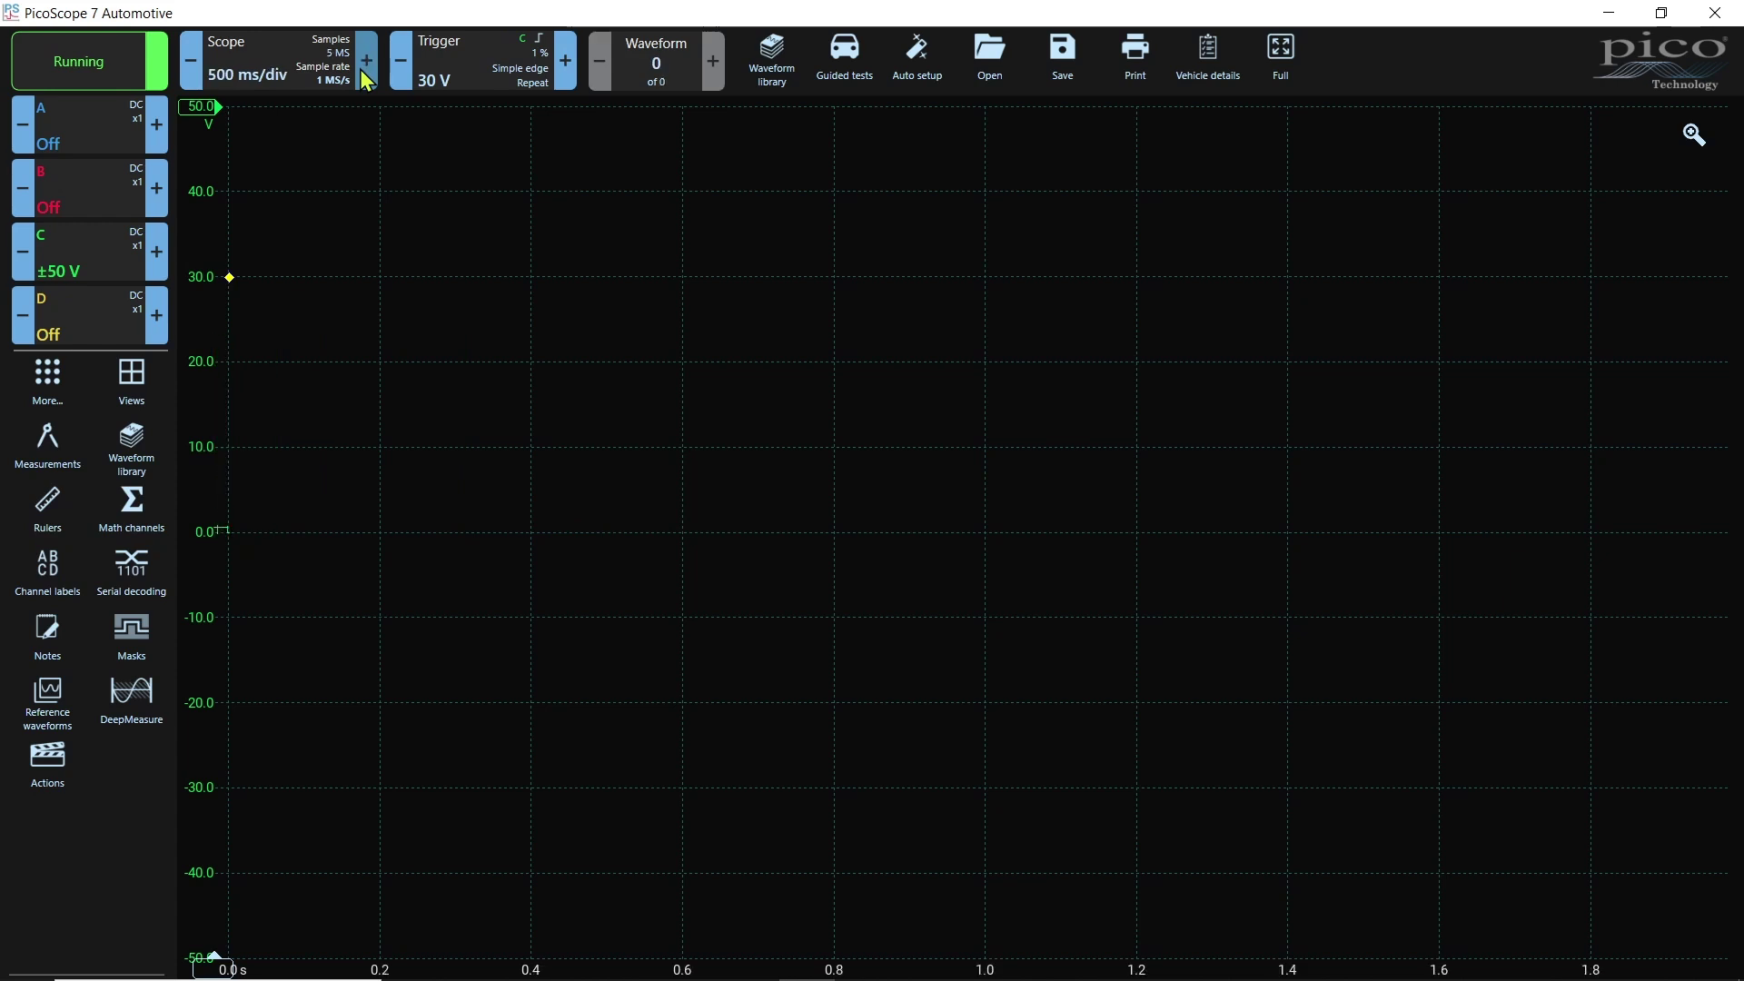
left_click(362, 78)
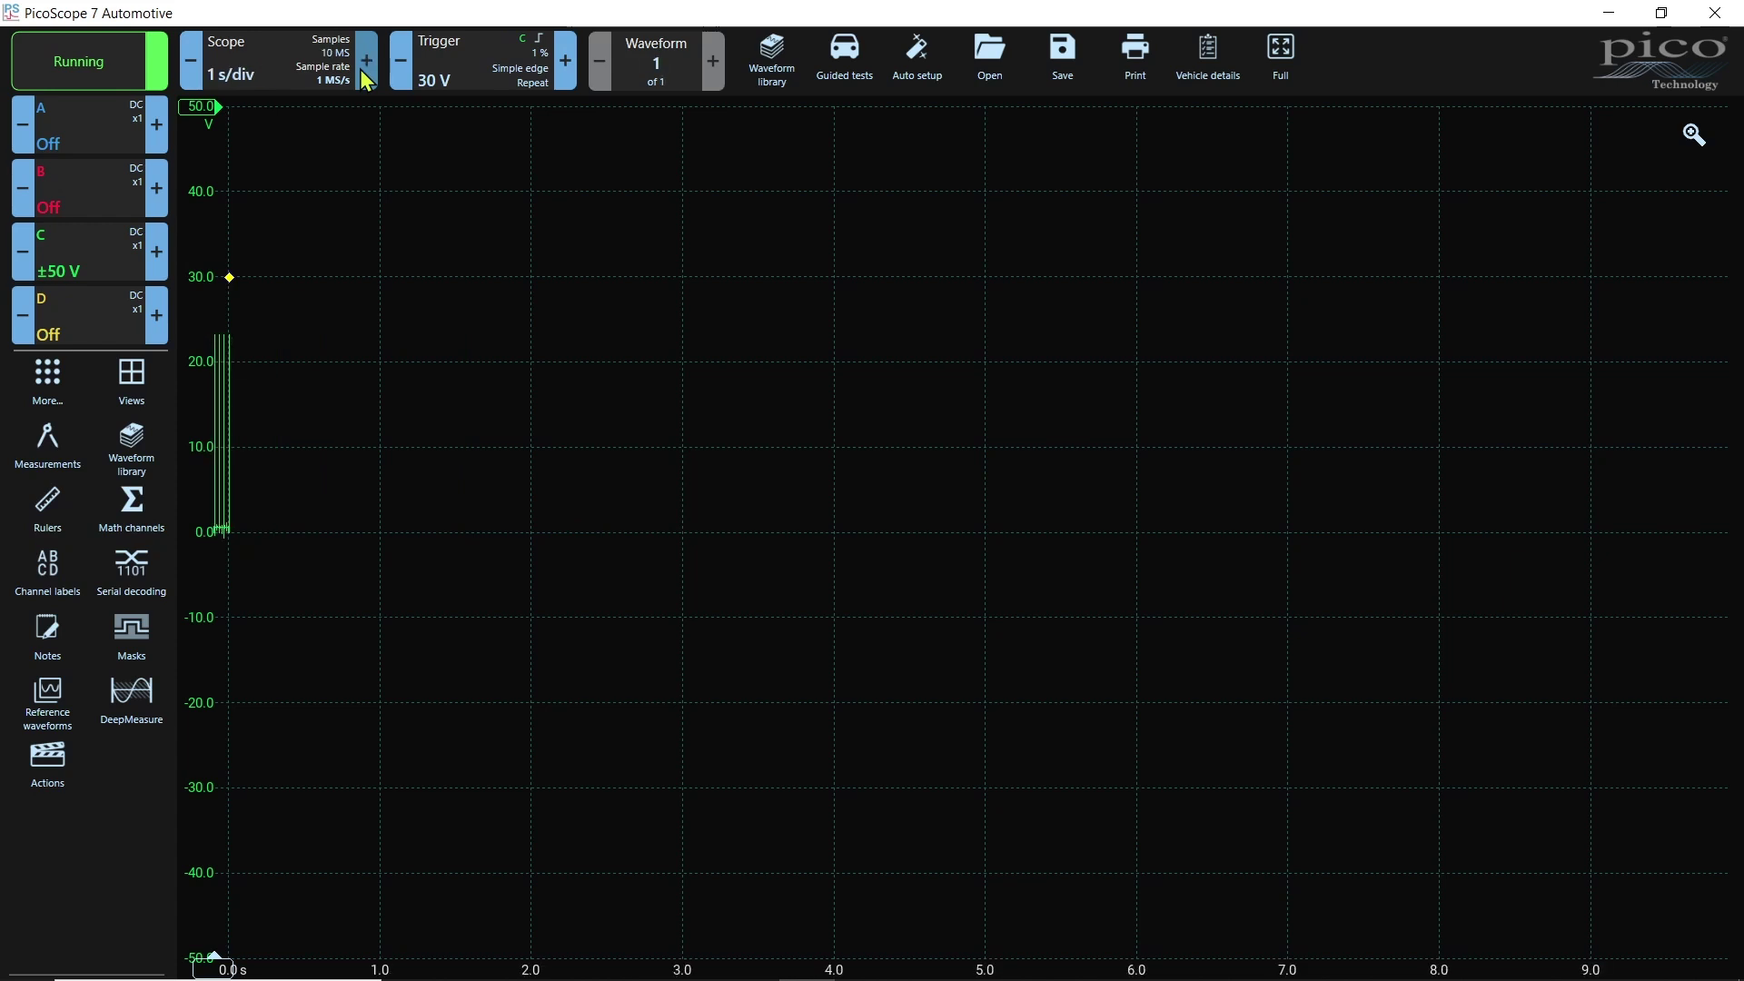
left_click(198, 68)
left_click(199, 68)
left_click(199, 68)
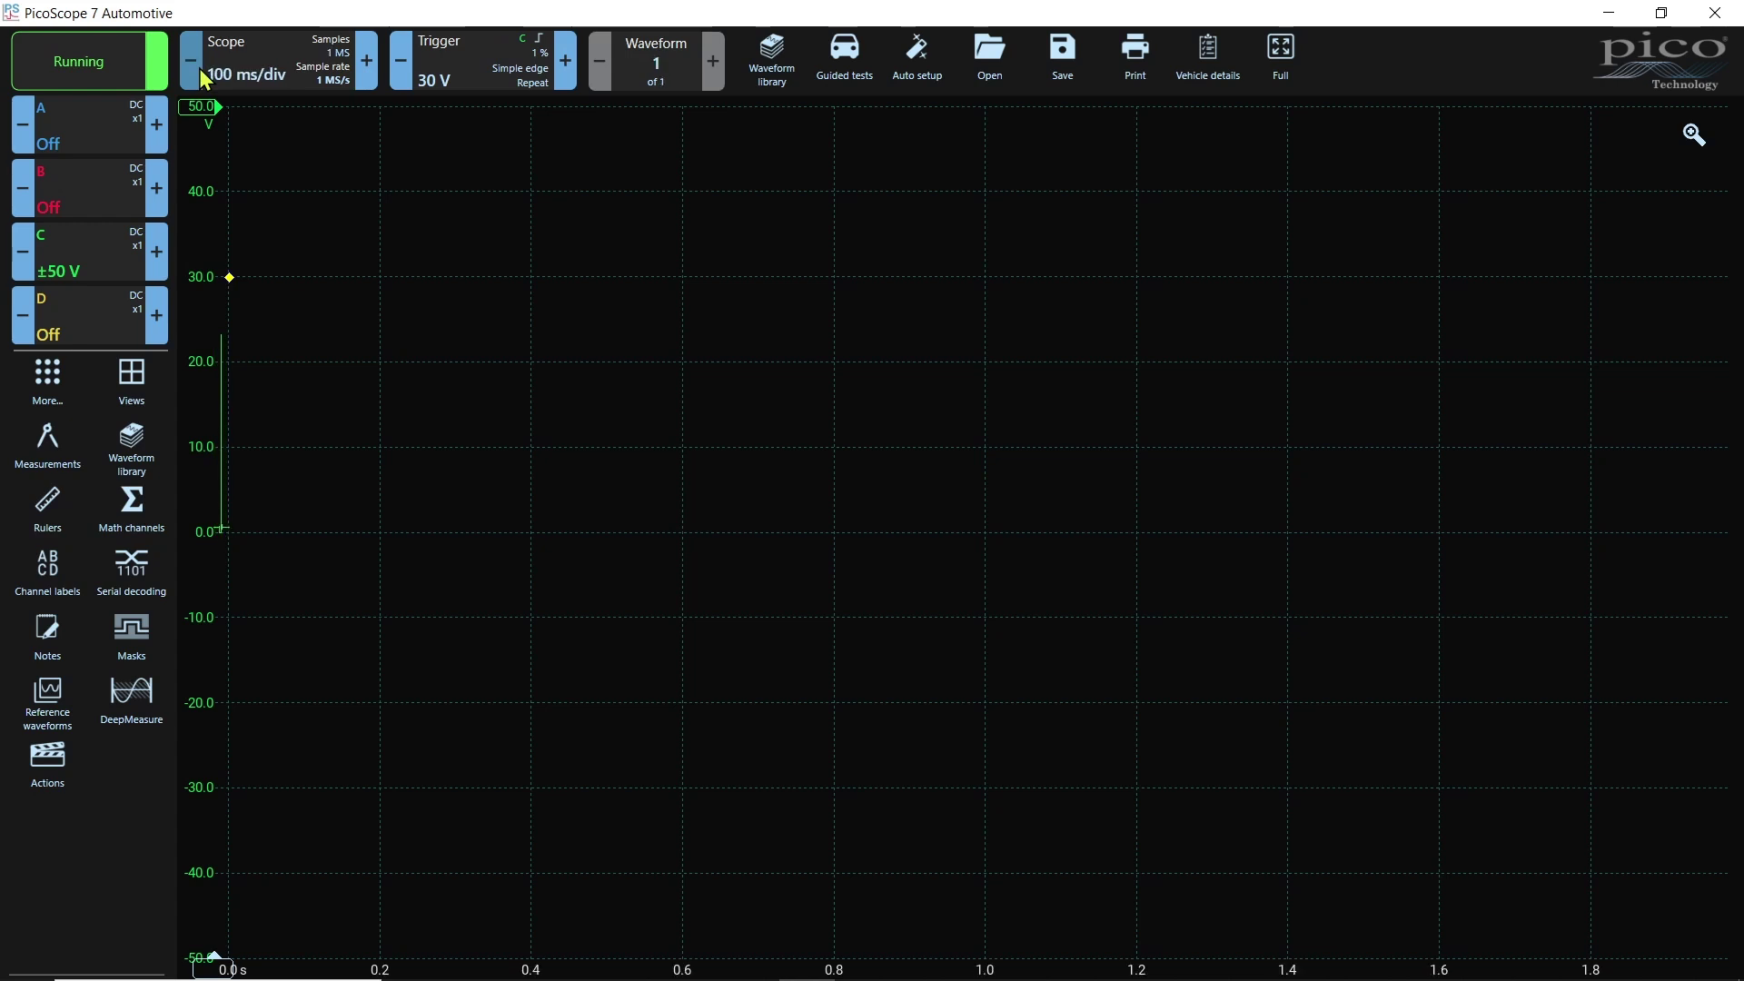
left_click(199, 68)
left_click(199, 68)
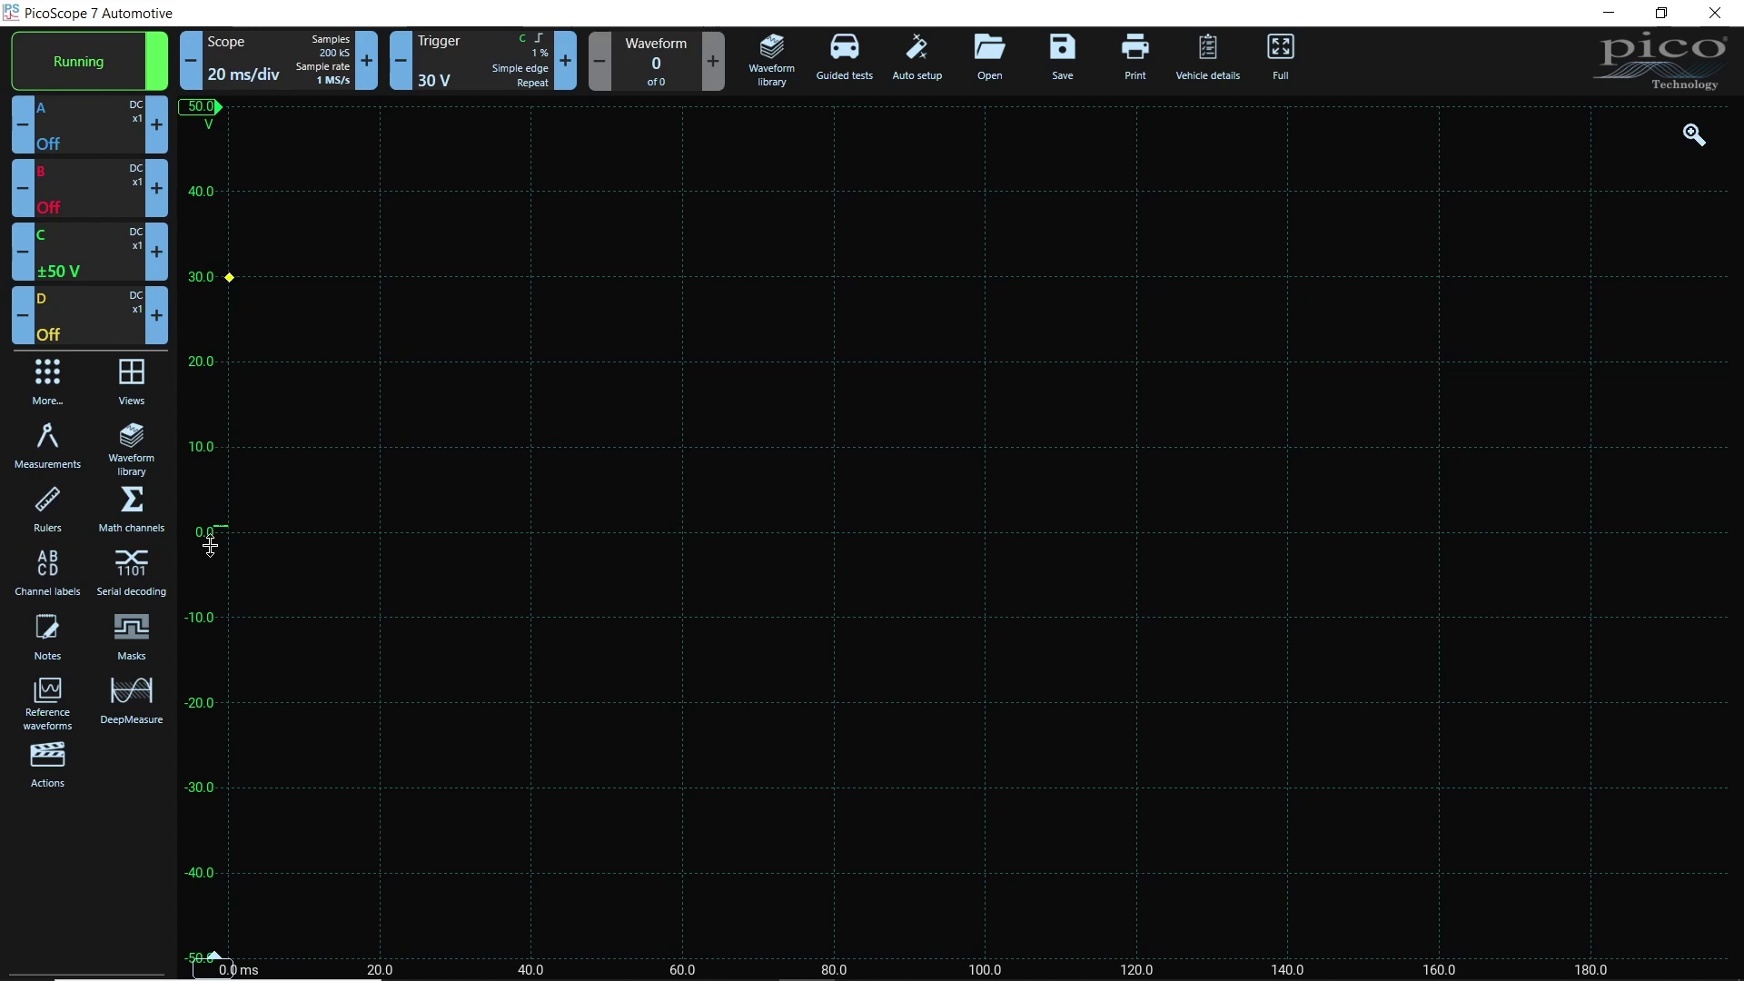
Set the trigger mode to None so channel C free-runs.
left_click(474, 63)
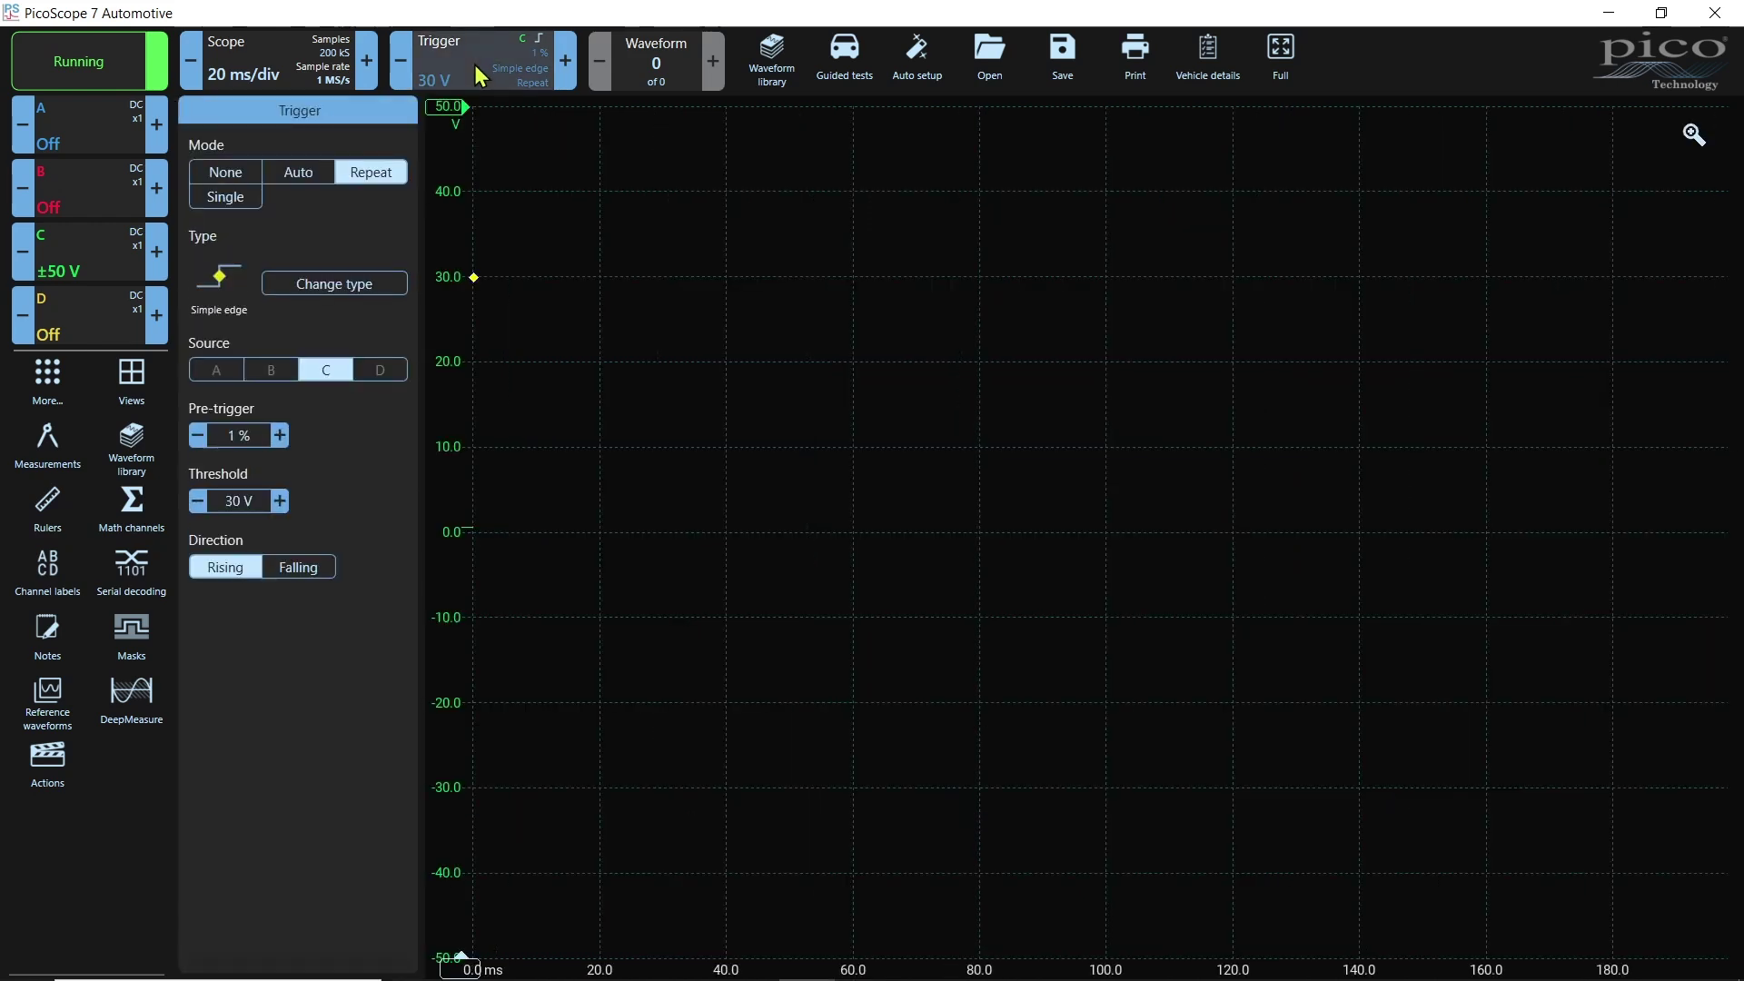
left_click(210, 182)
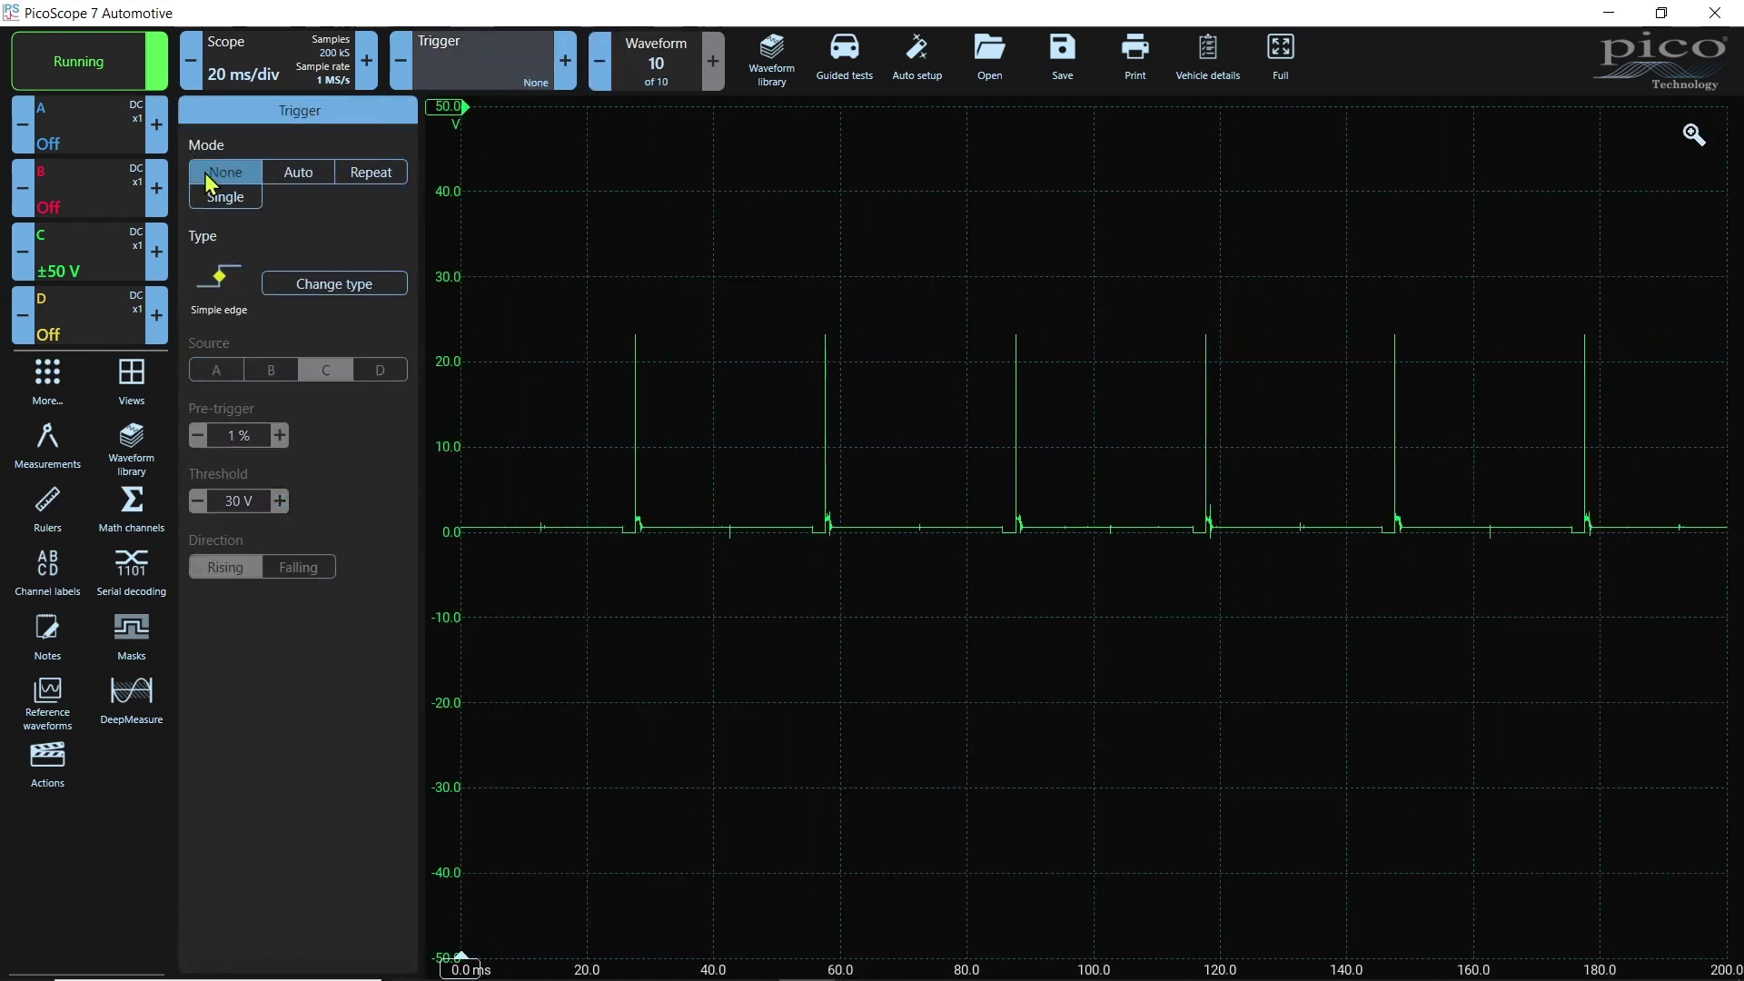
left_click(94, 857)
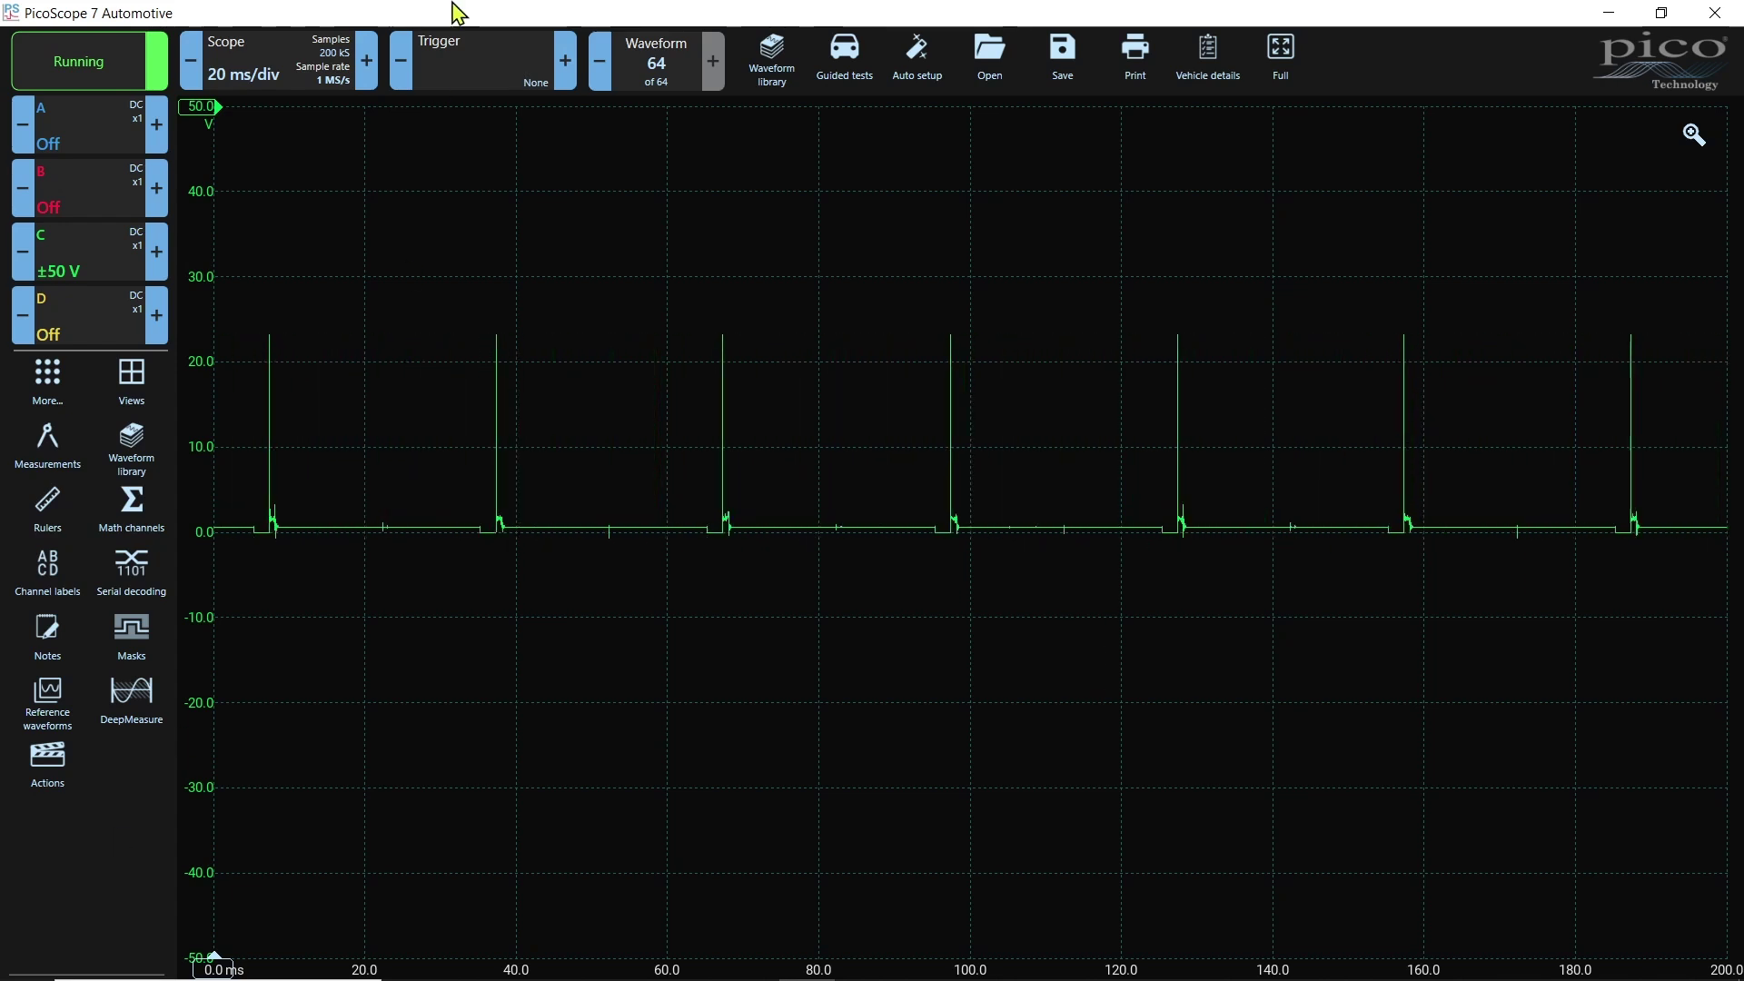
Set a Repeat trigger at 13 V on a spike with 27% pre-trigger.
left_click(500, 84)
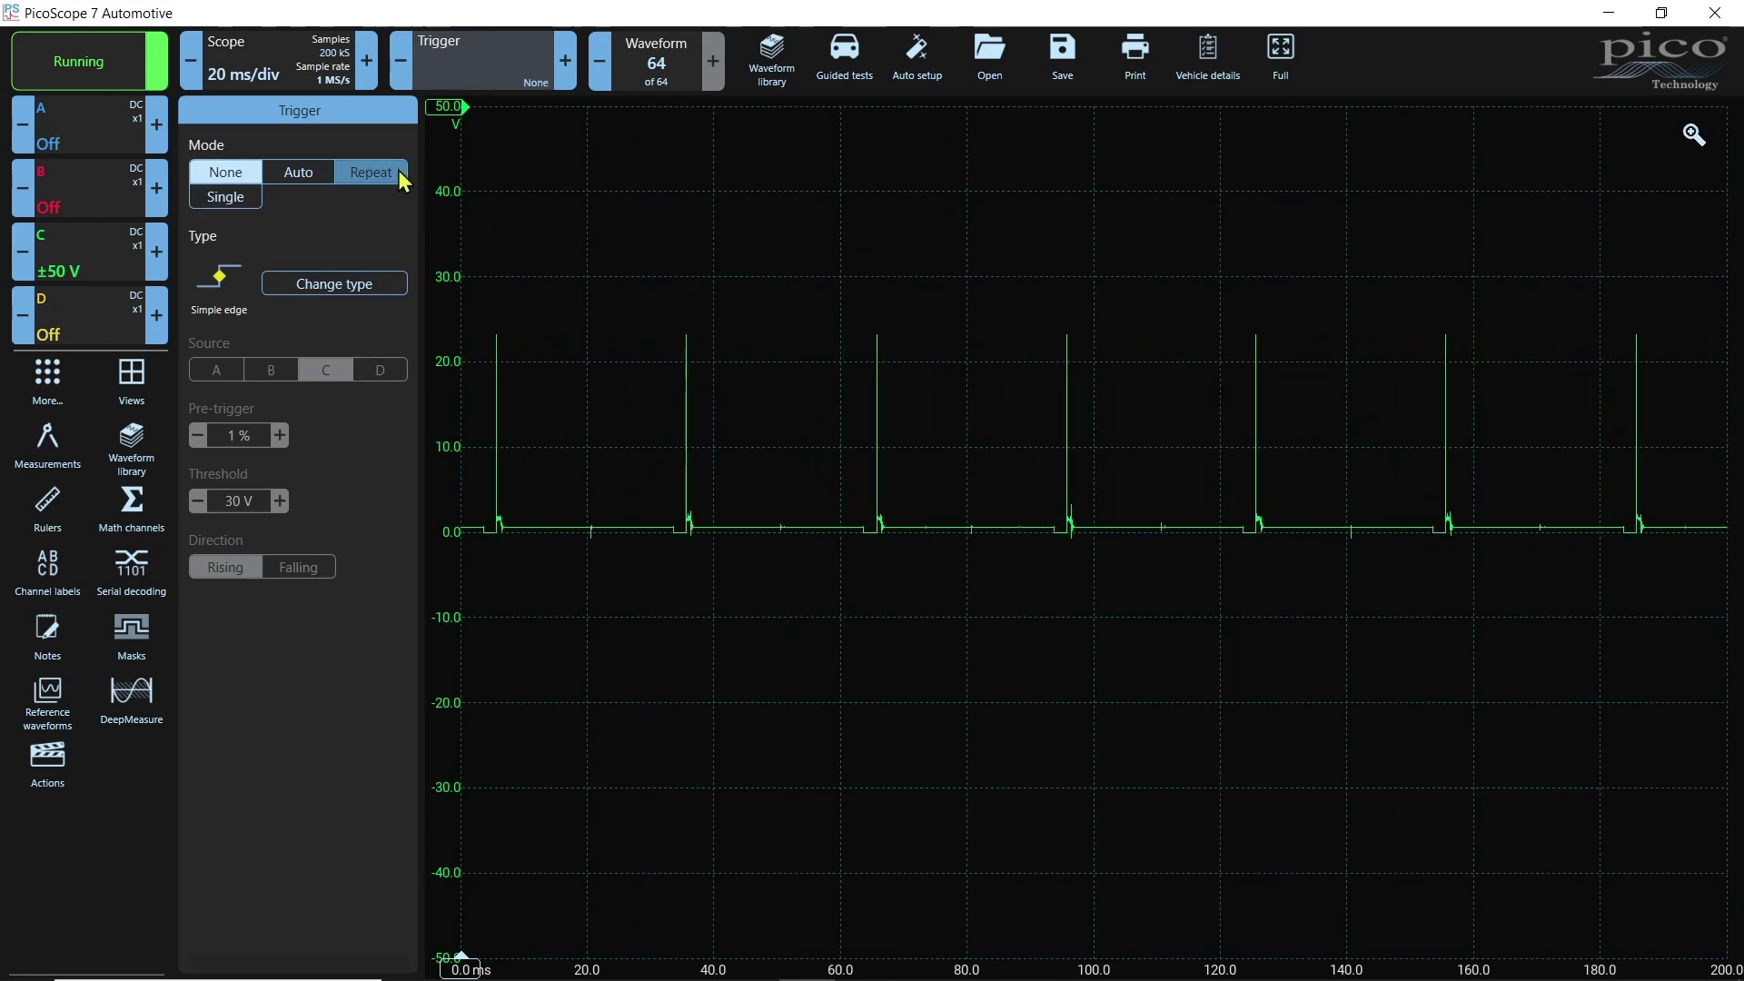
left_click(403, 182)
left_click_drag(478, 289, 803, 439)
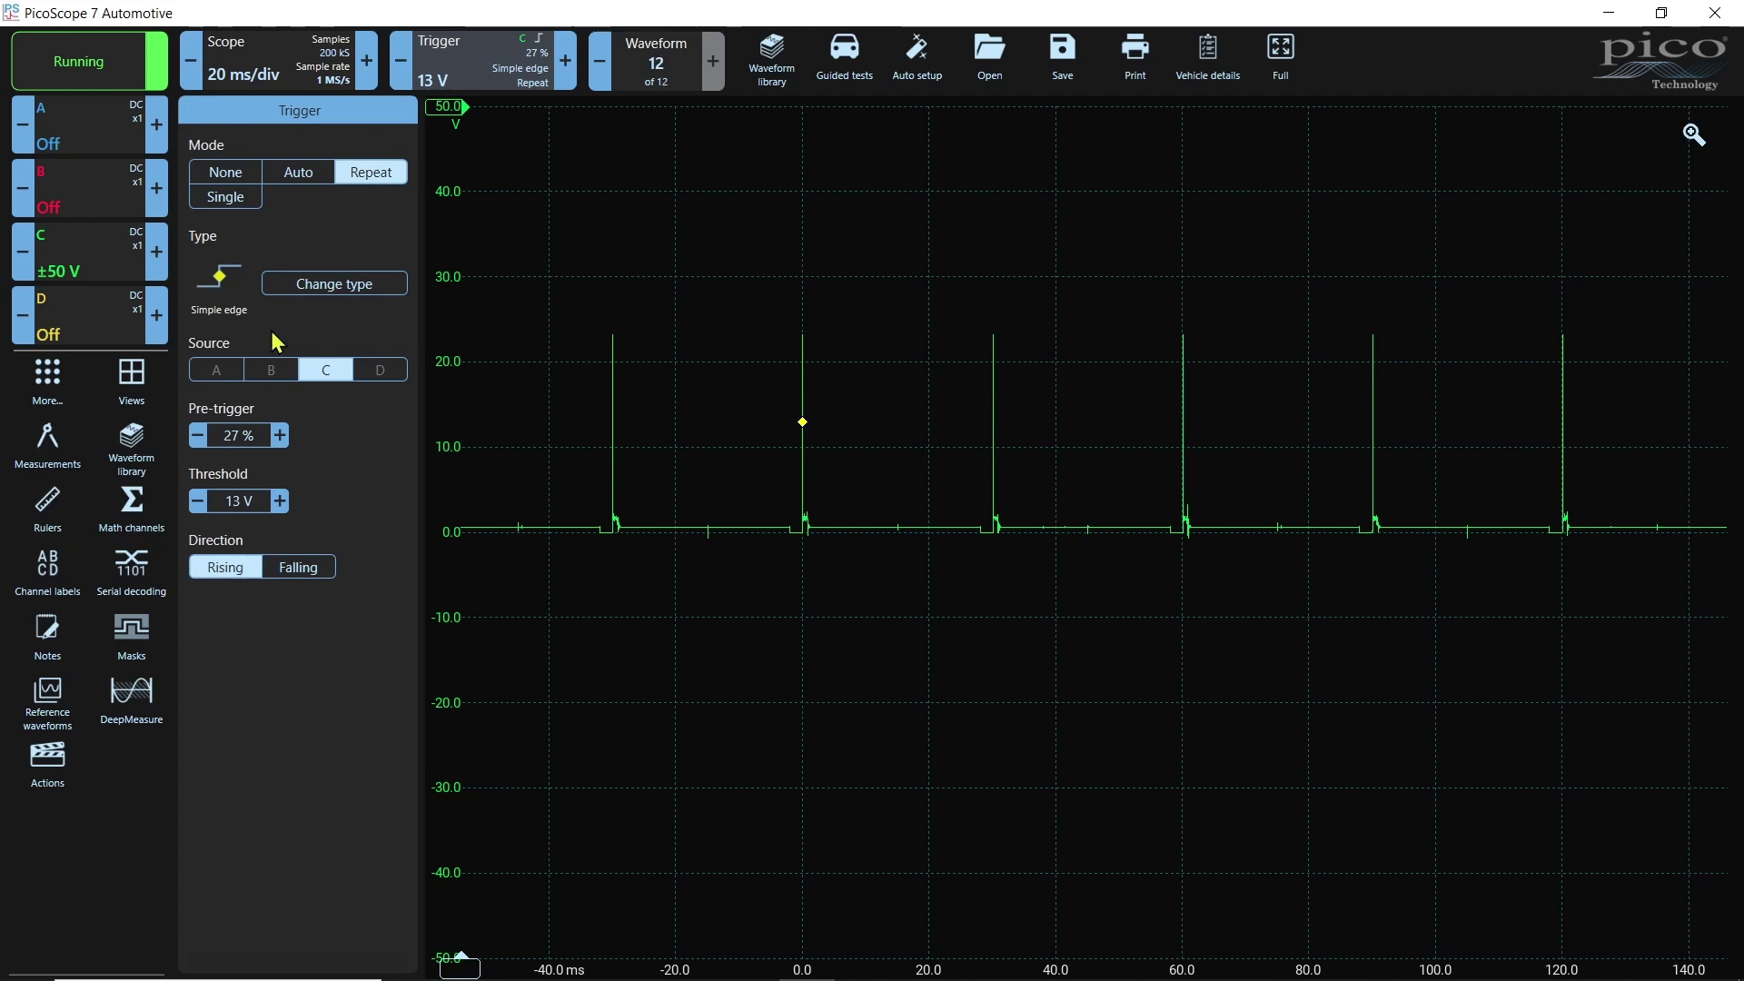
left_click(126, 868)
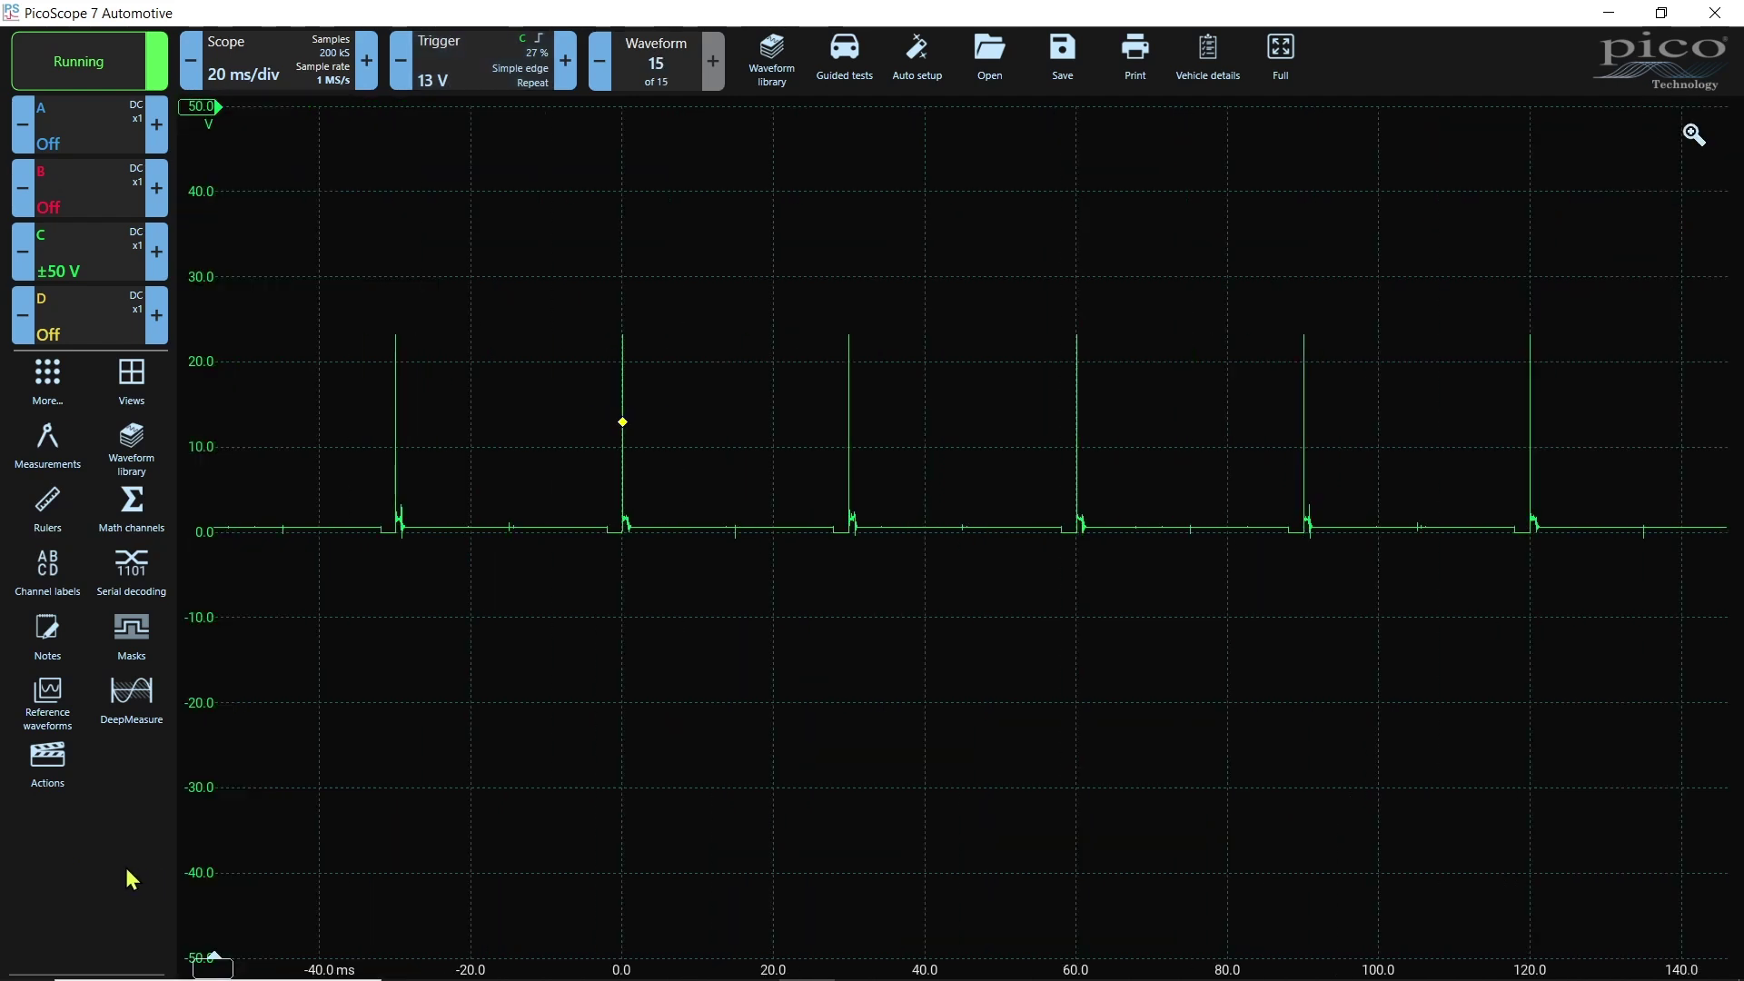
left_click(850, 73)
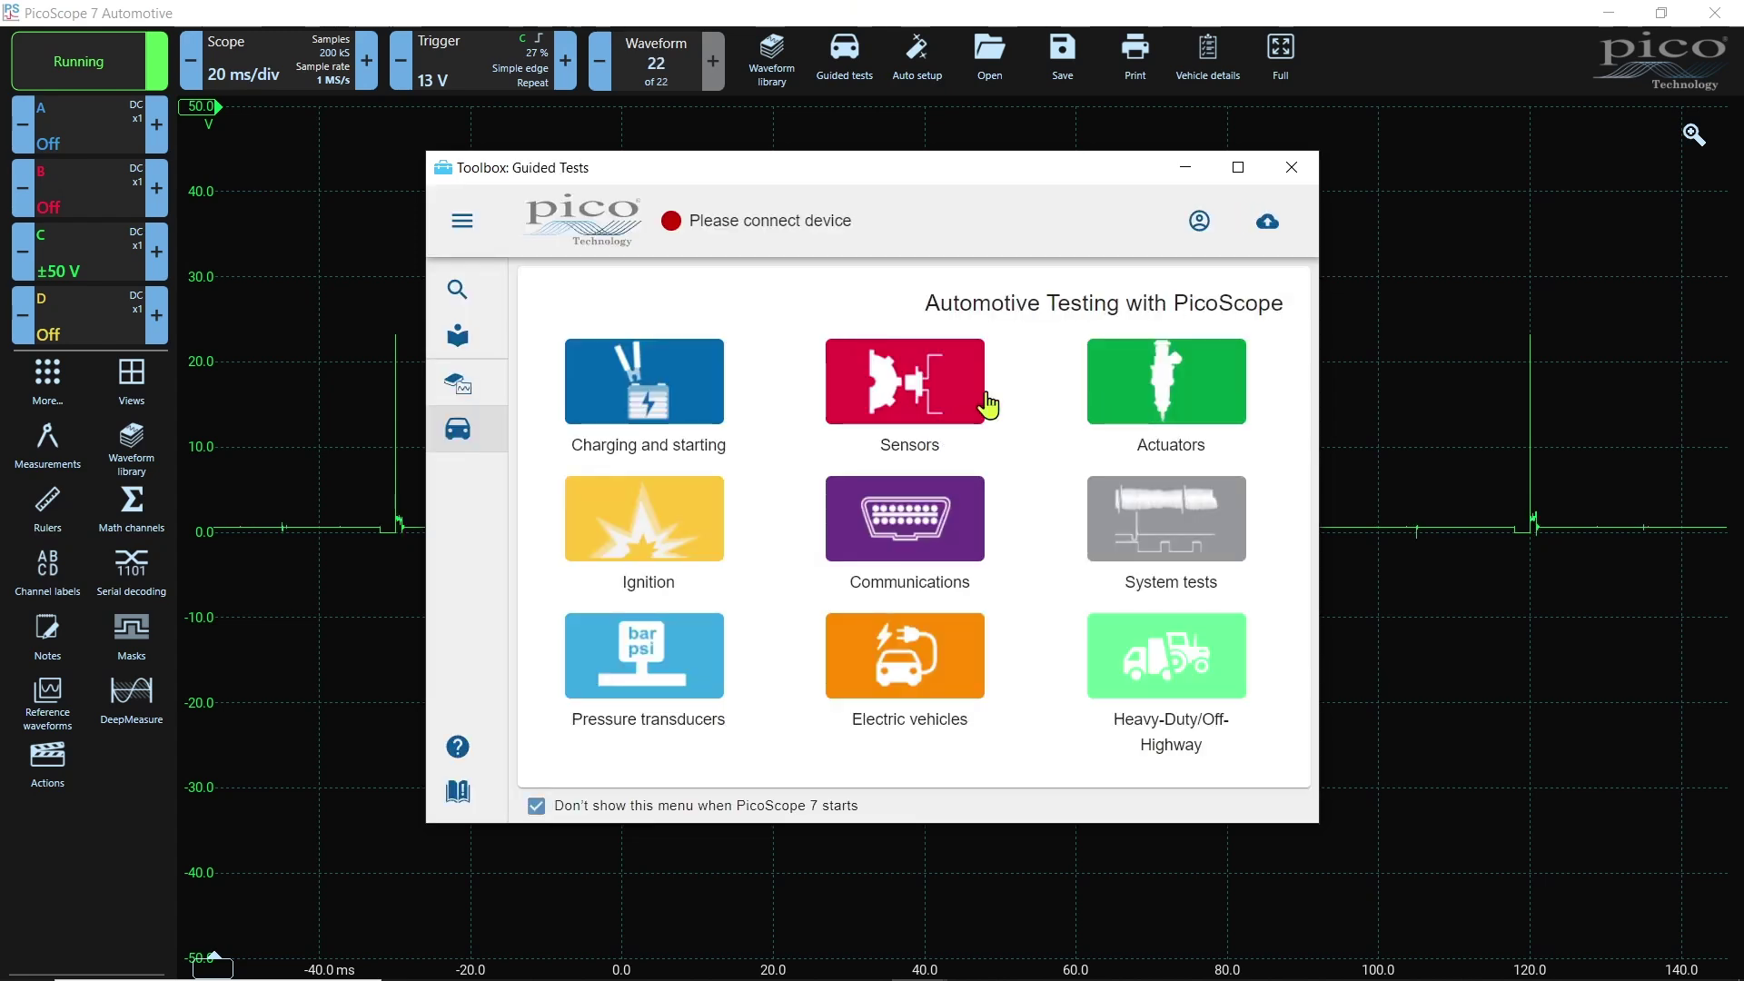
Load the Actuators > Injector (gasoline) > MPI injector voltage test with its guide and settings.
left_click(1178, 402)
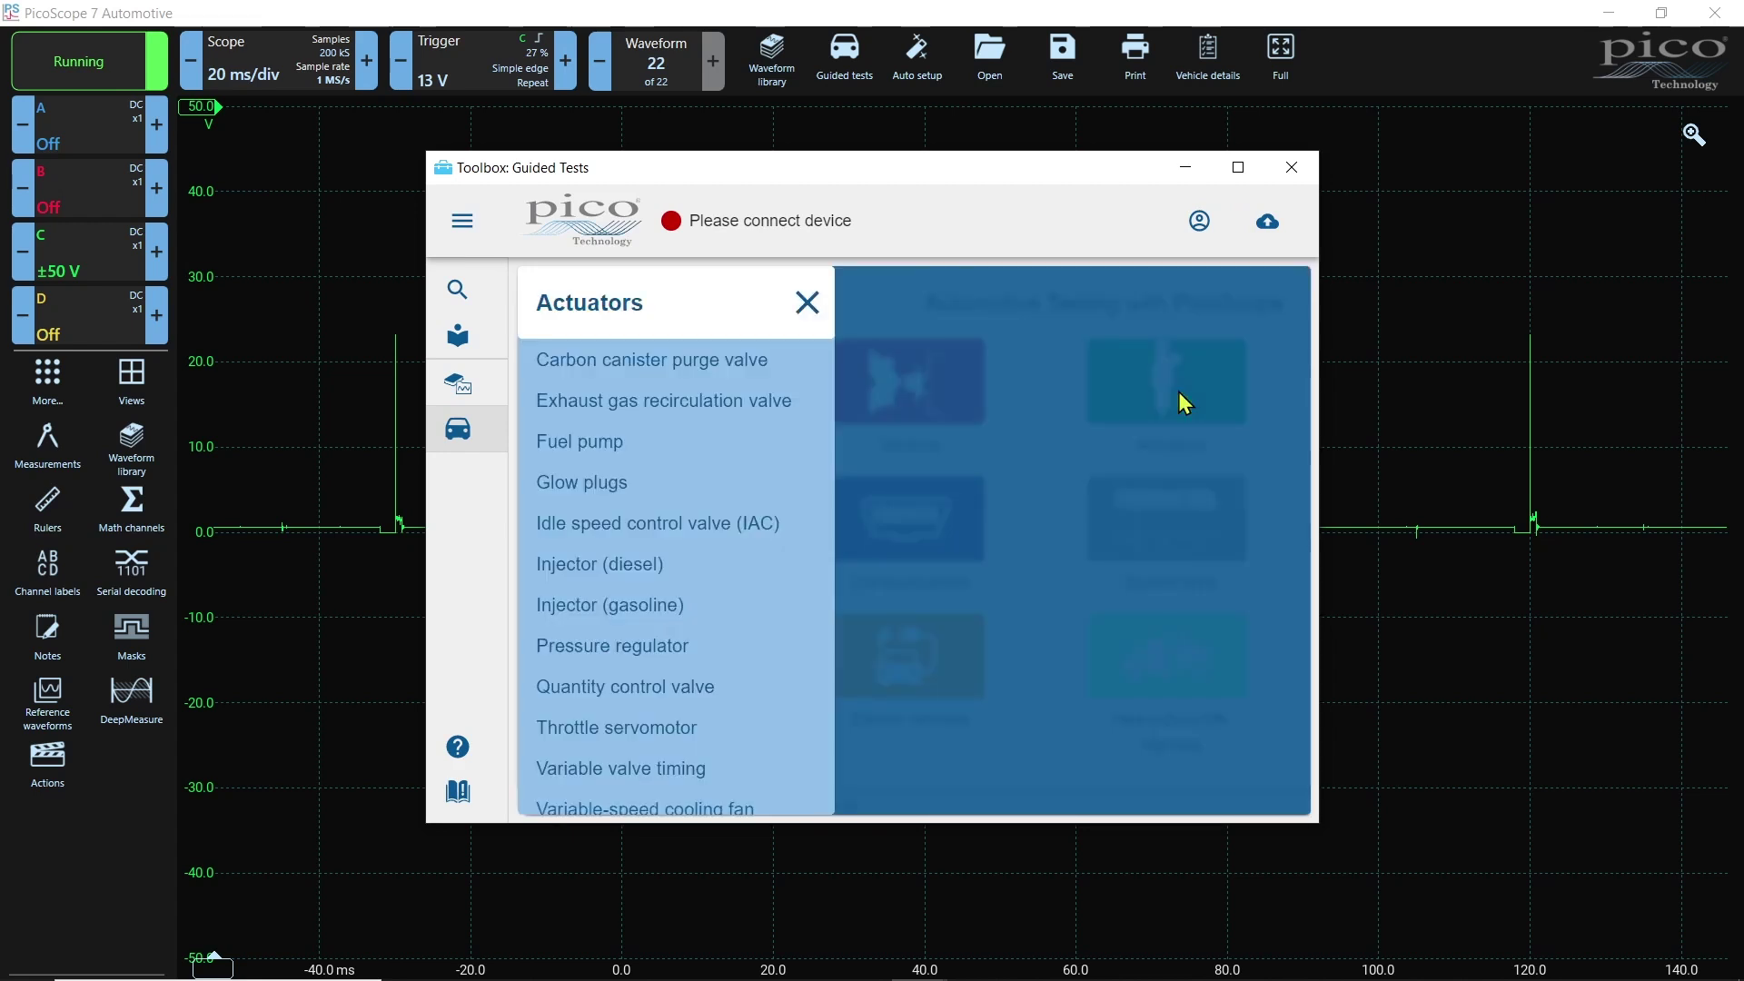
left_click(640, 616)
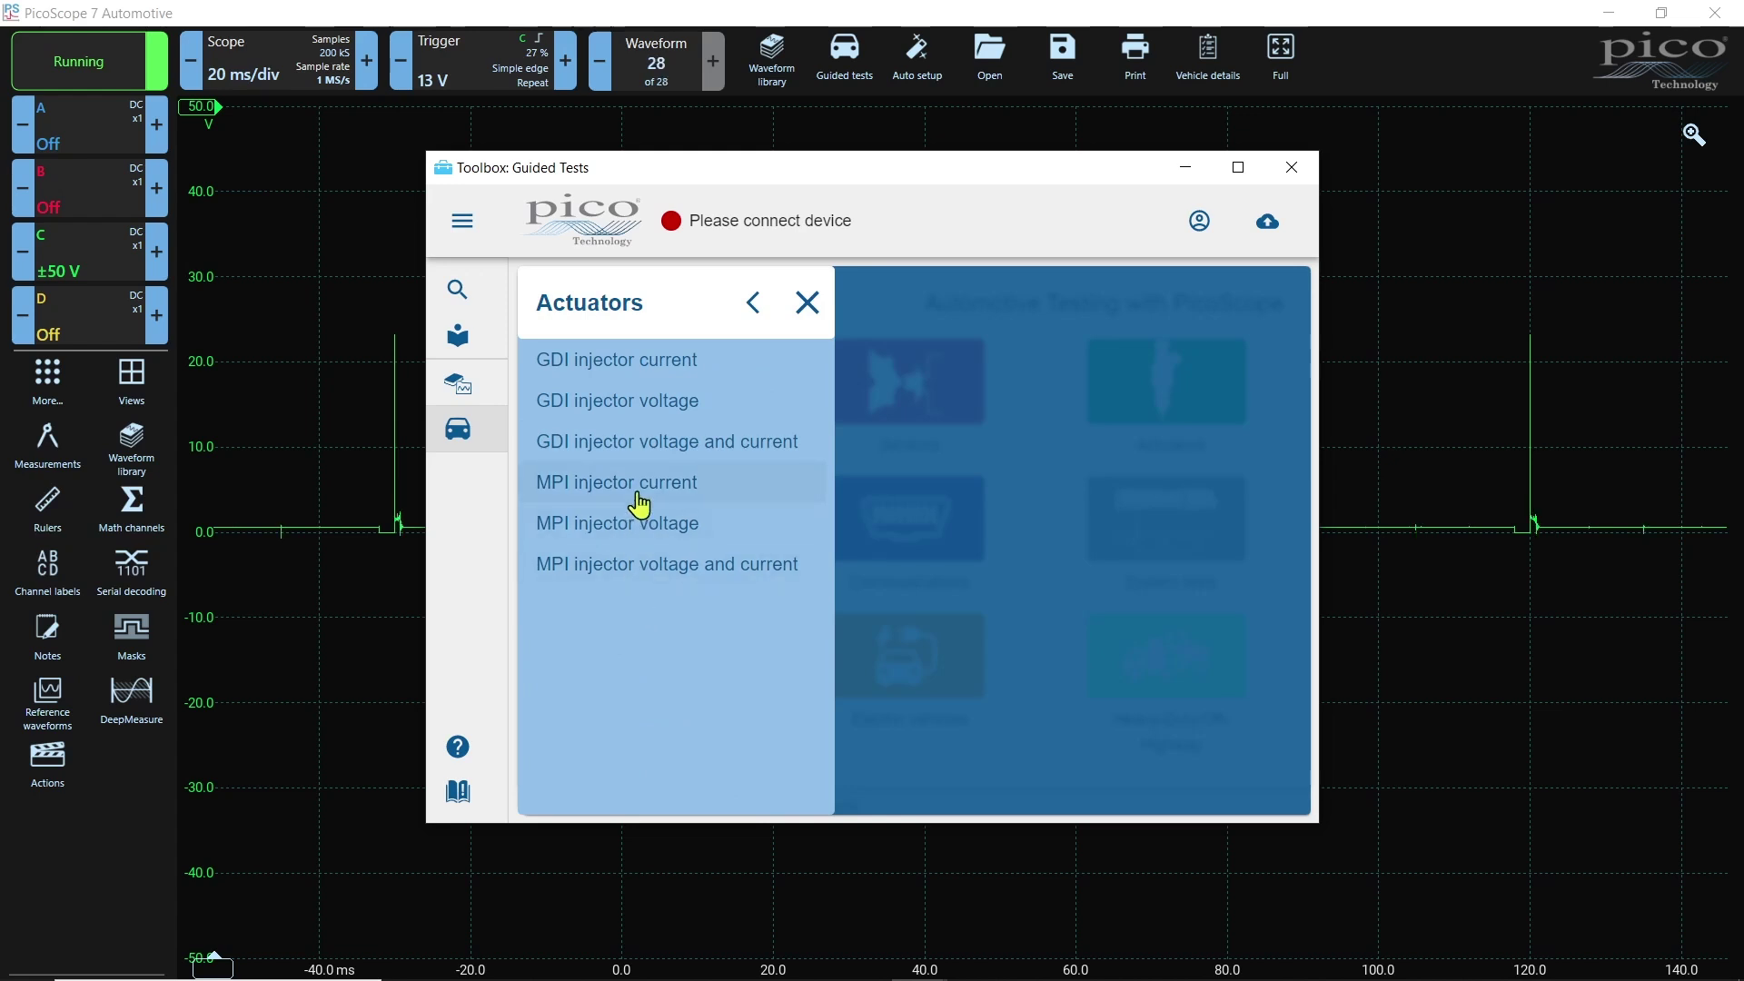
left_click(636, 525)
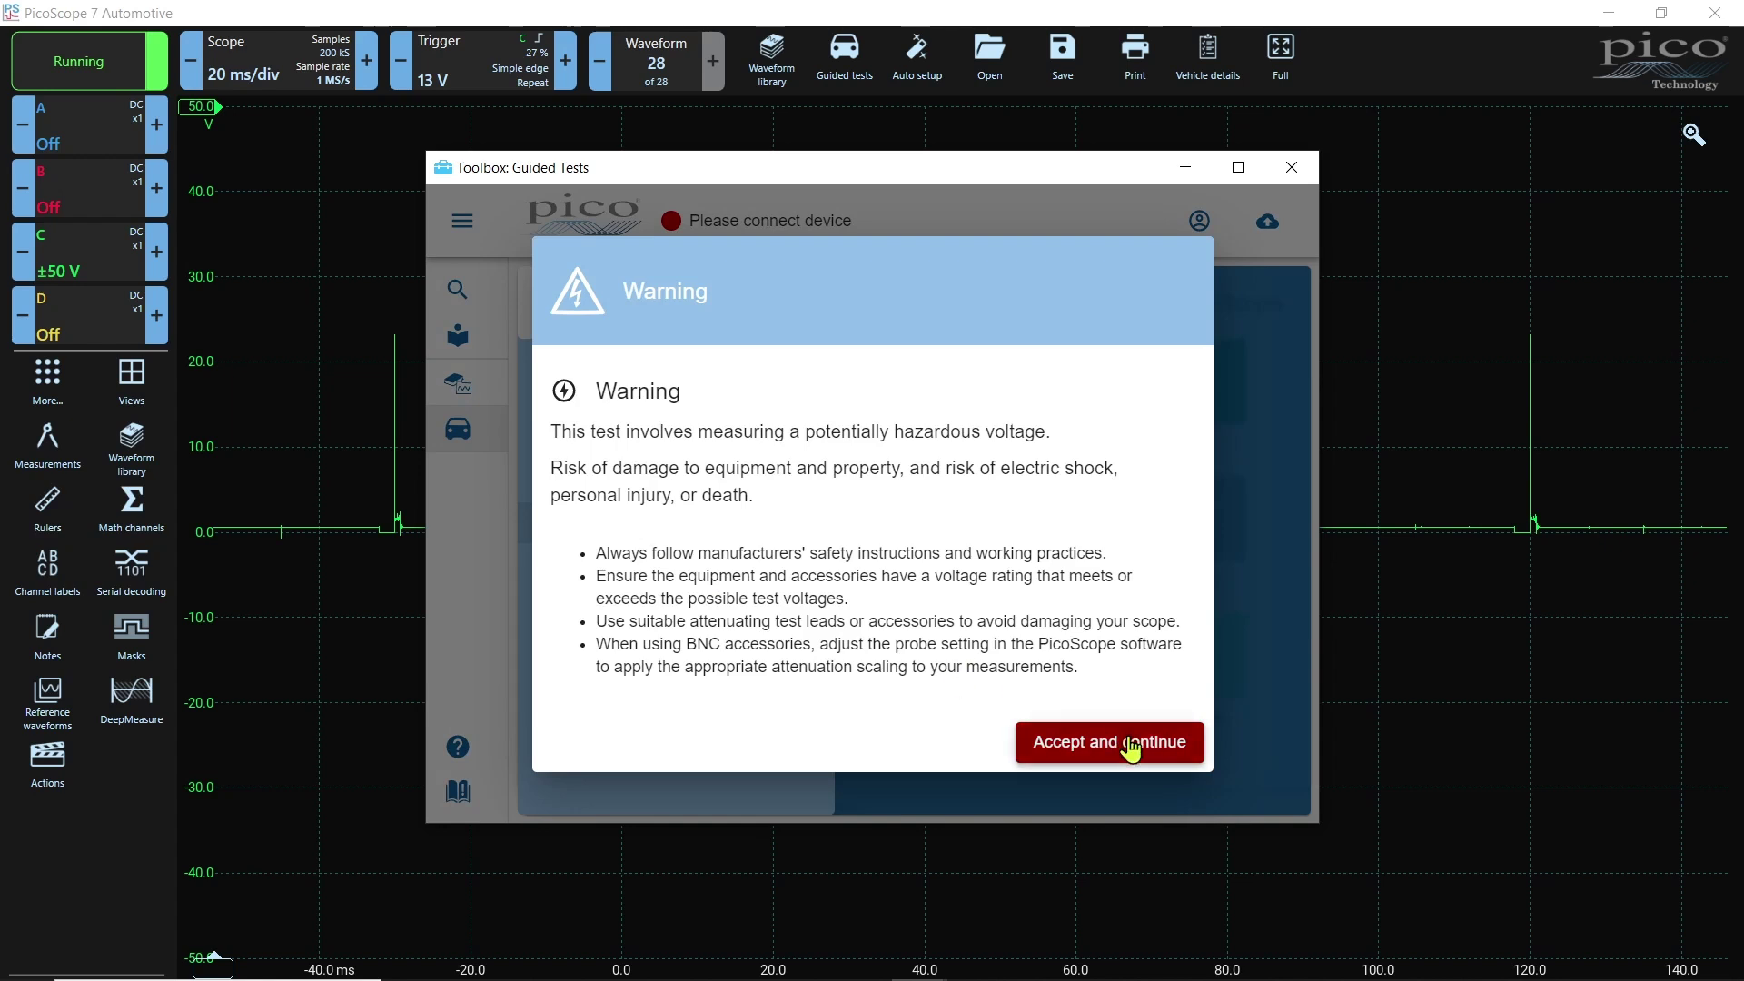
left_click(1131, 747)
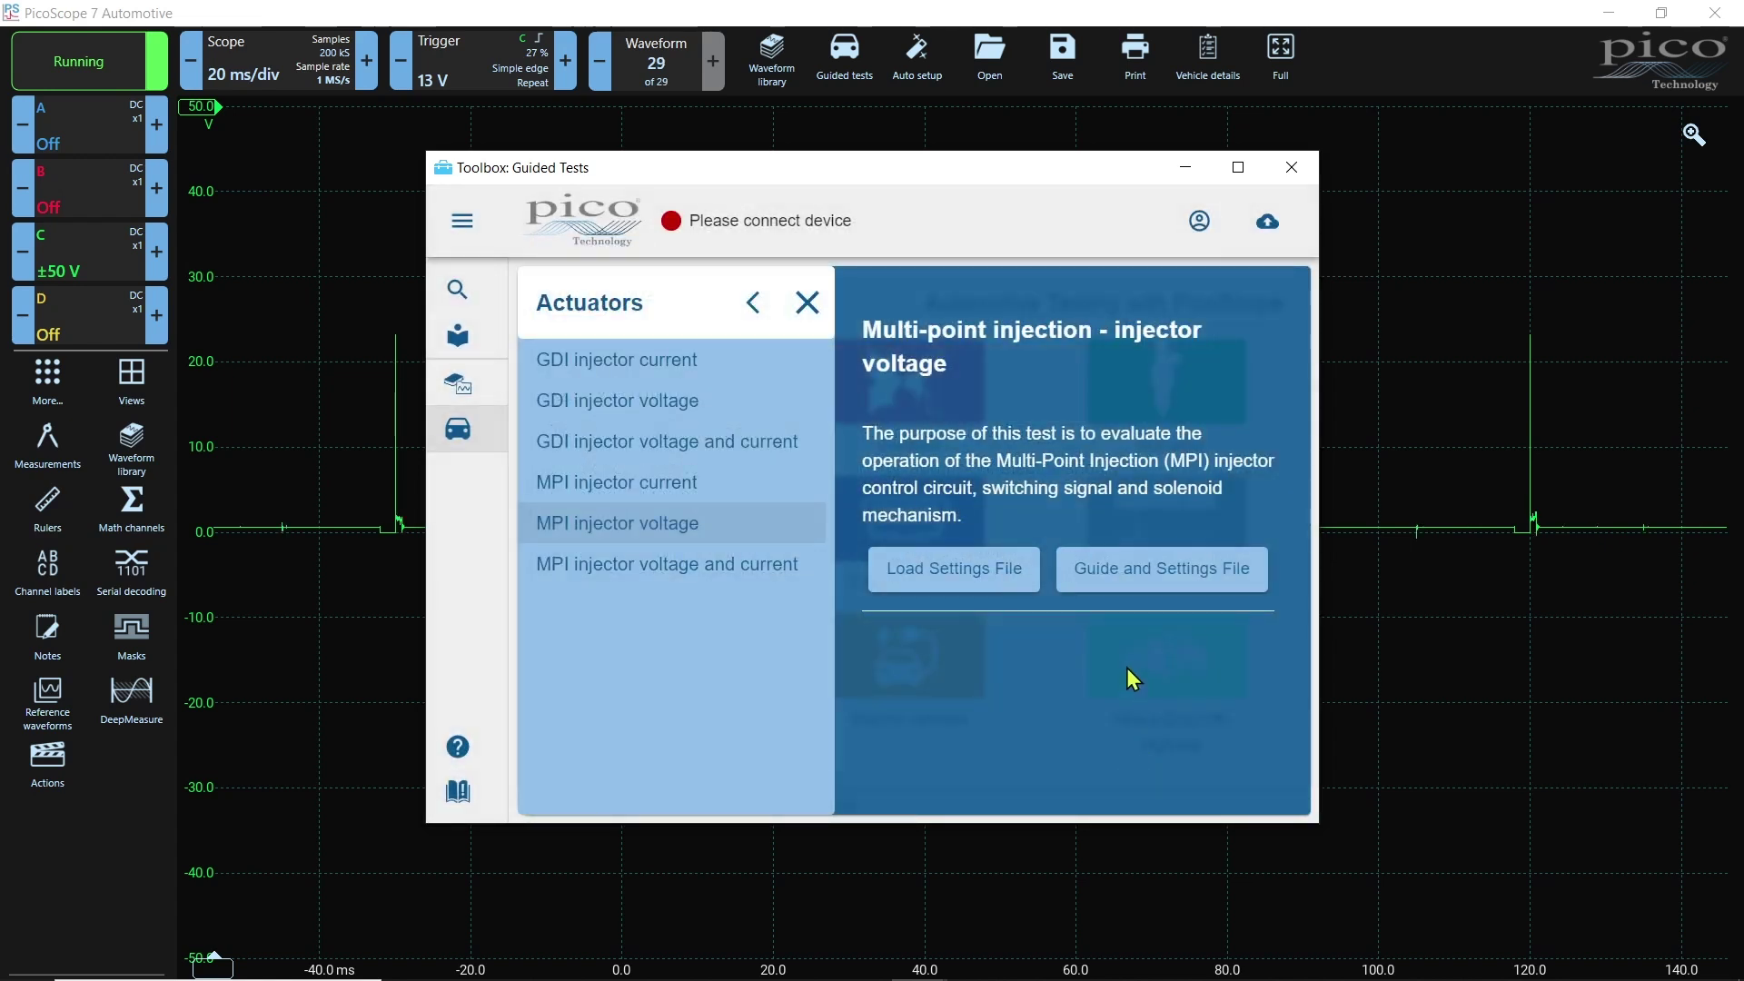
left_click(1135, 595)
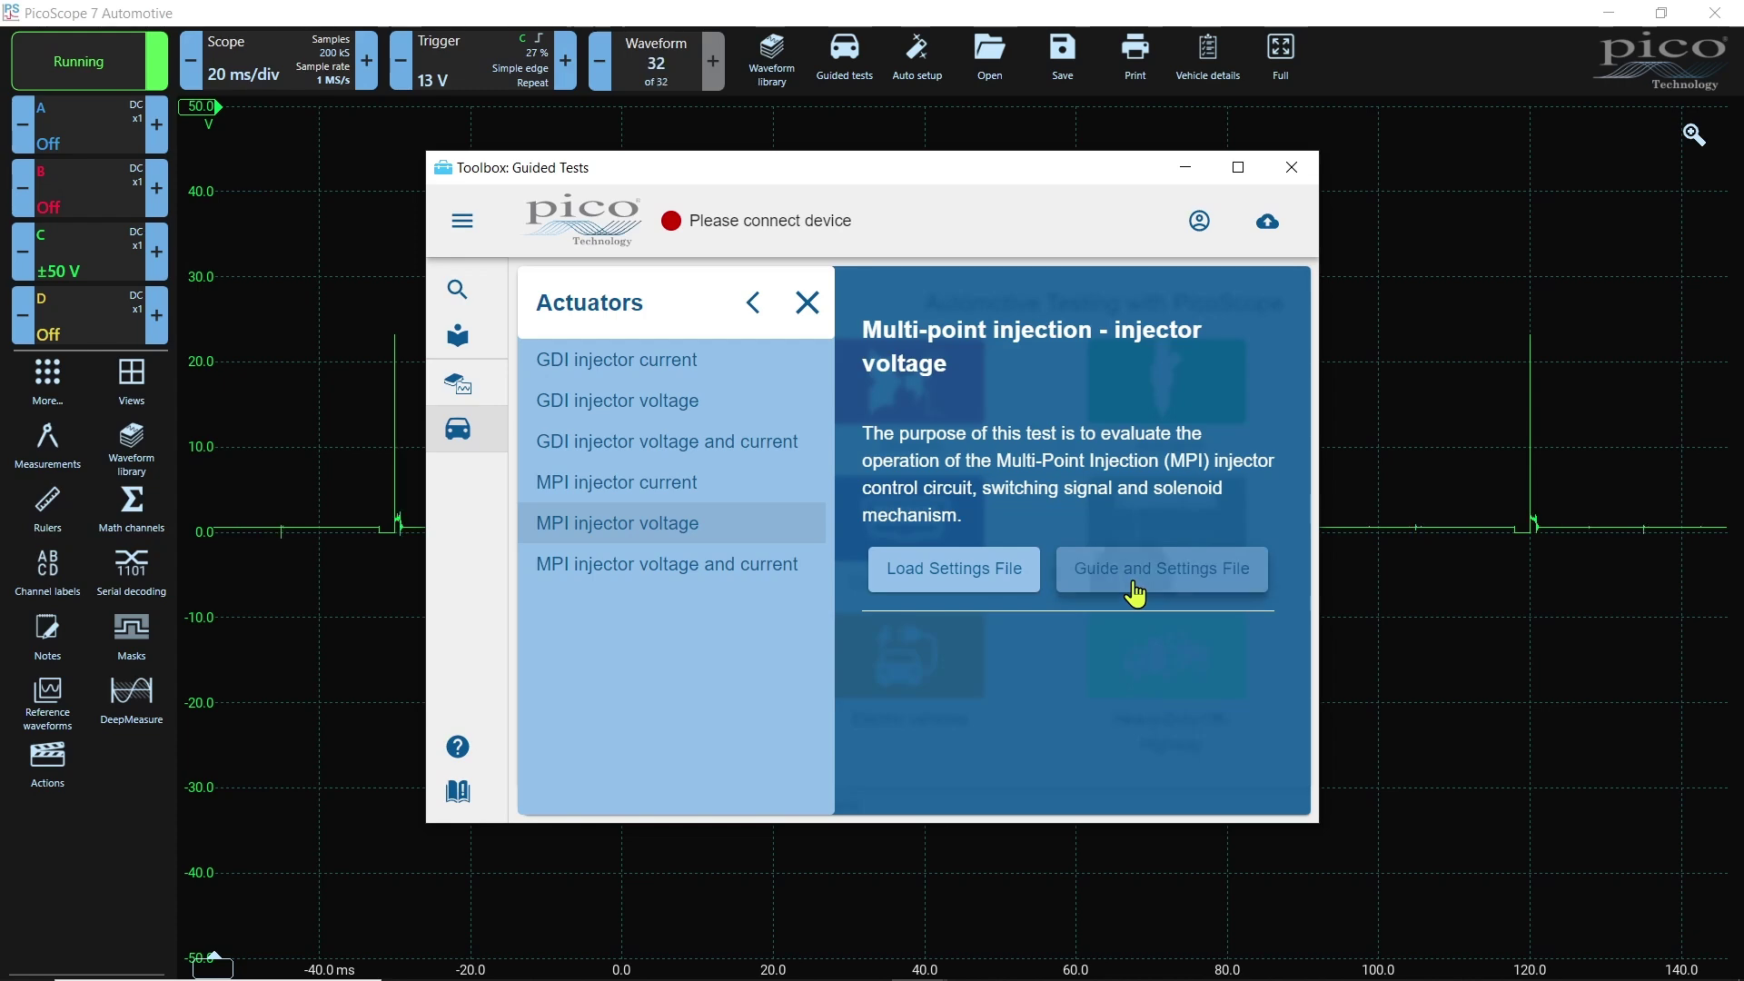
Scroll through the MPI injector guide, then close the Guided Tests window.
scroll(1140, 442, "down", 3)
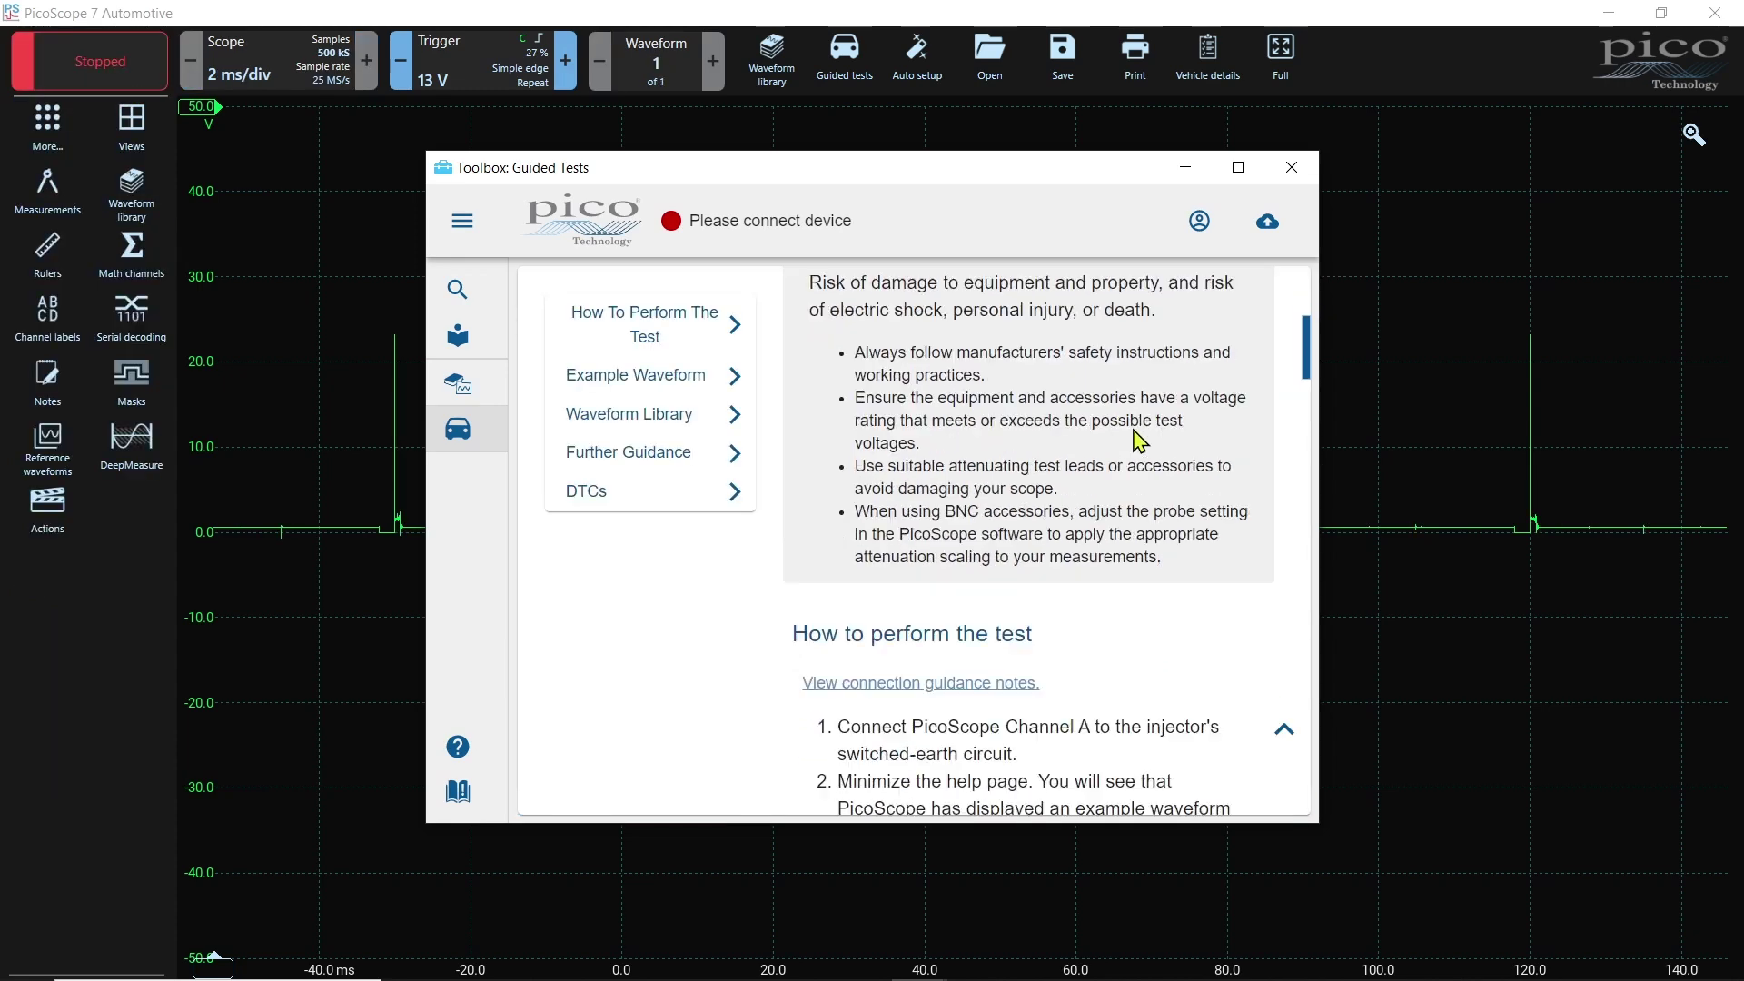
scroll(1140, 443, "down", 10)
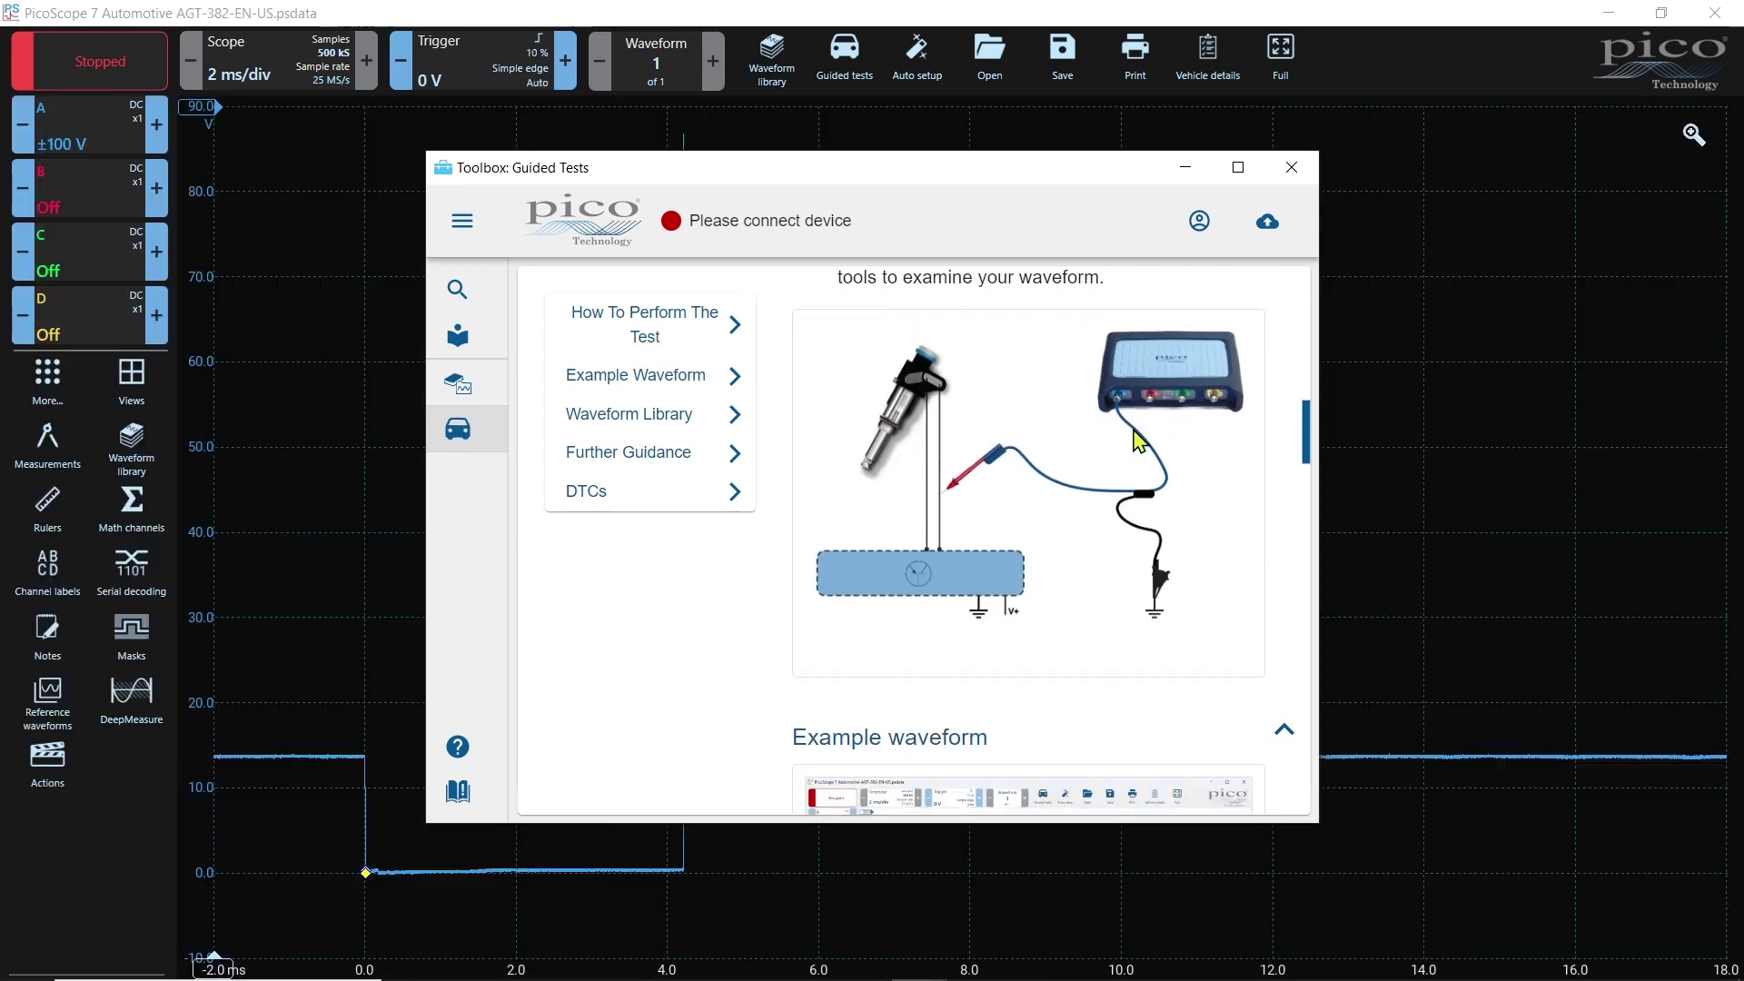
scroll(1140, 442, "down", 15)
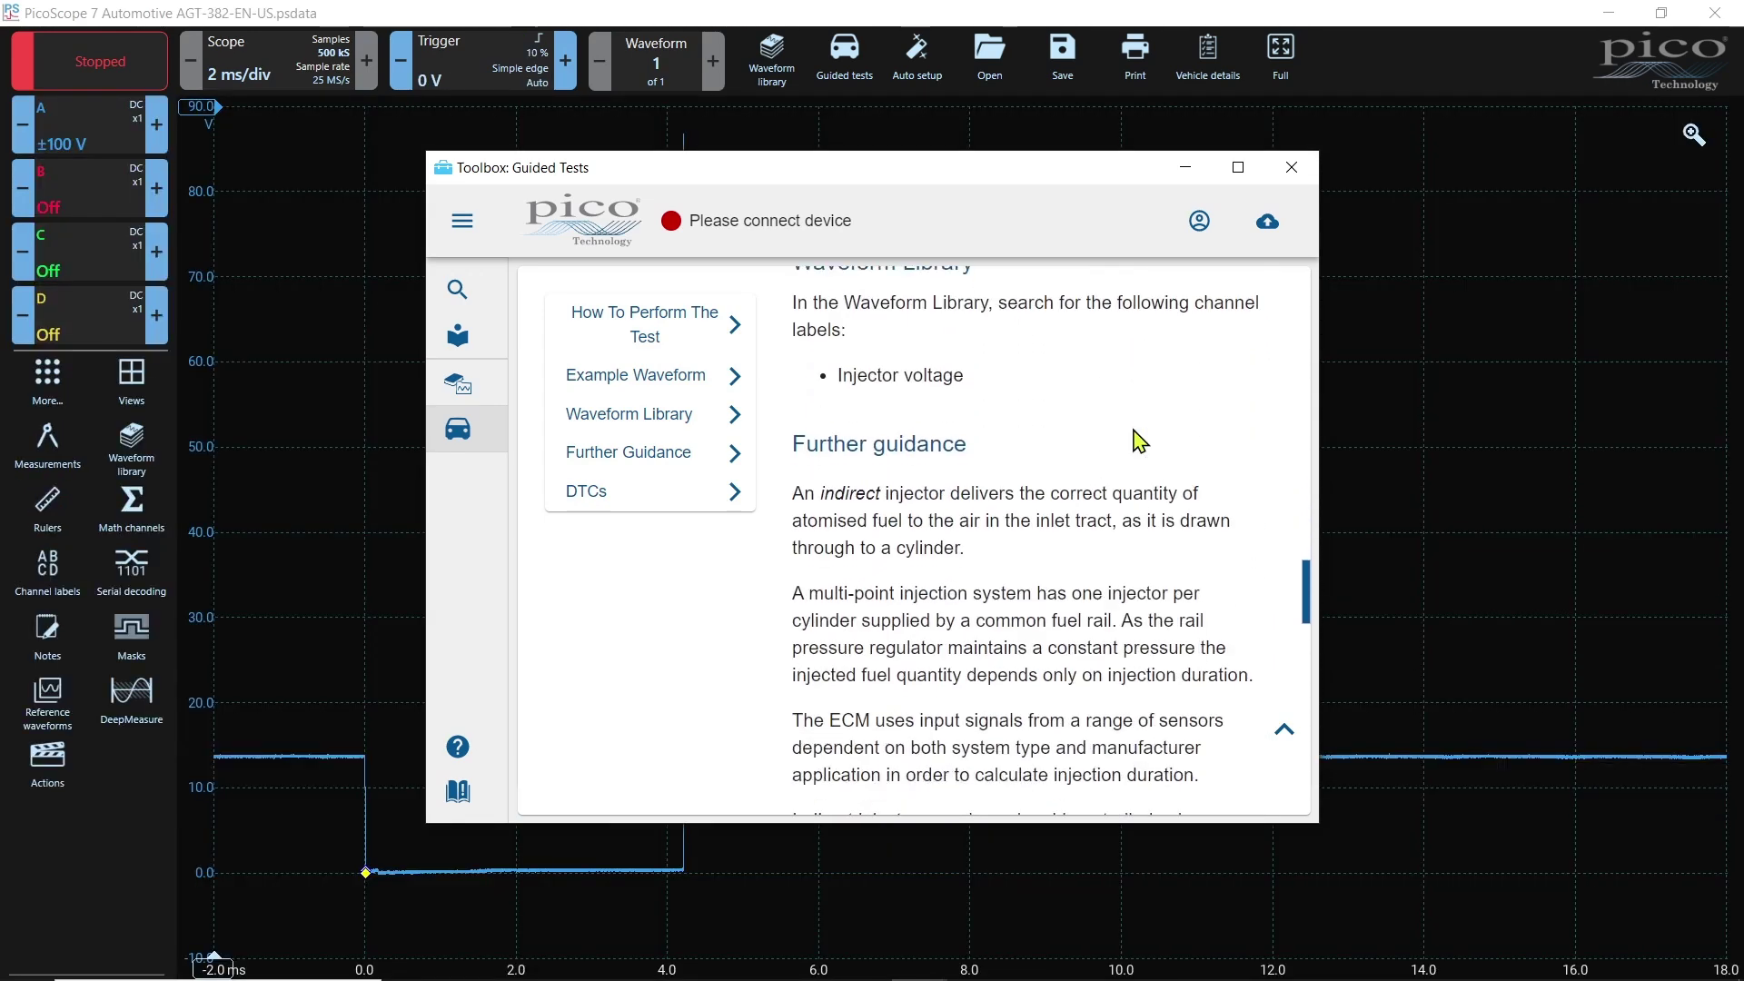
scroll(1140, 443, "down", 12)
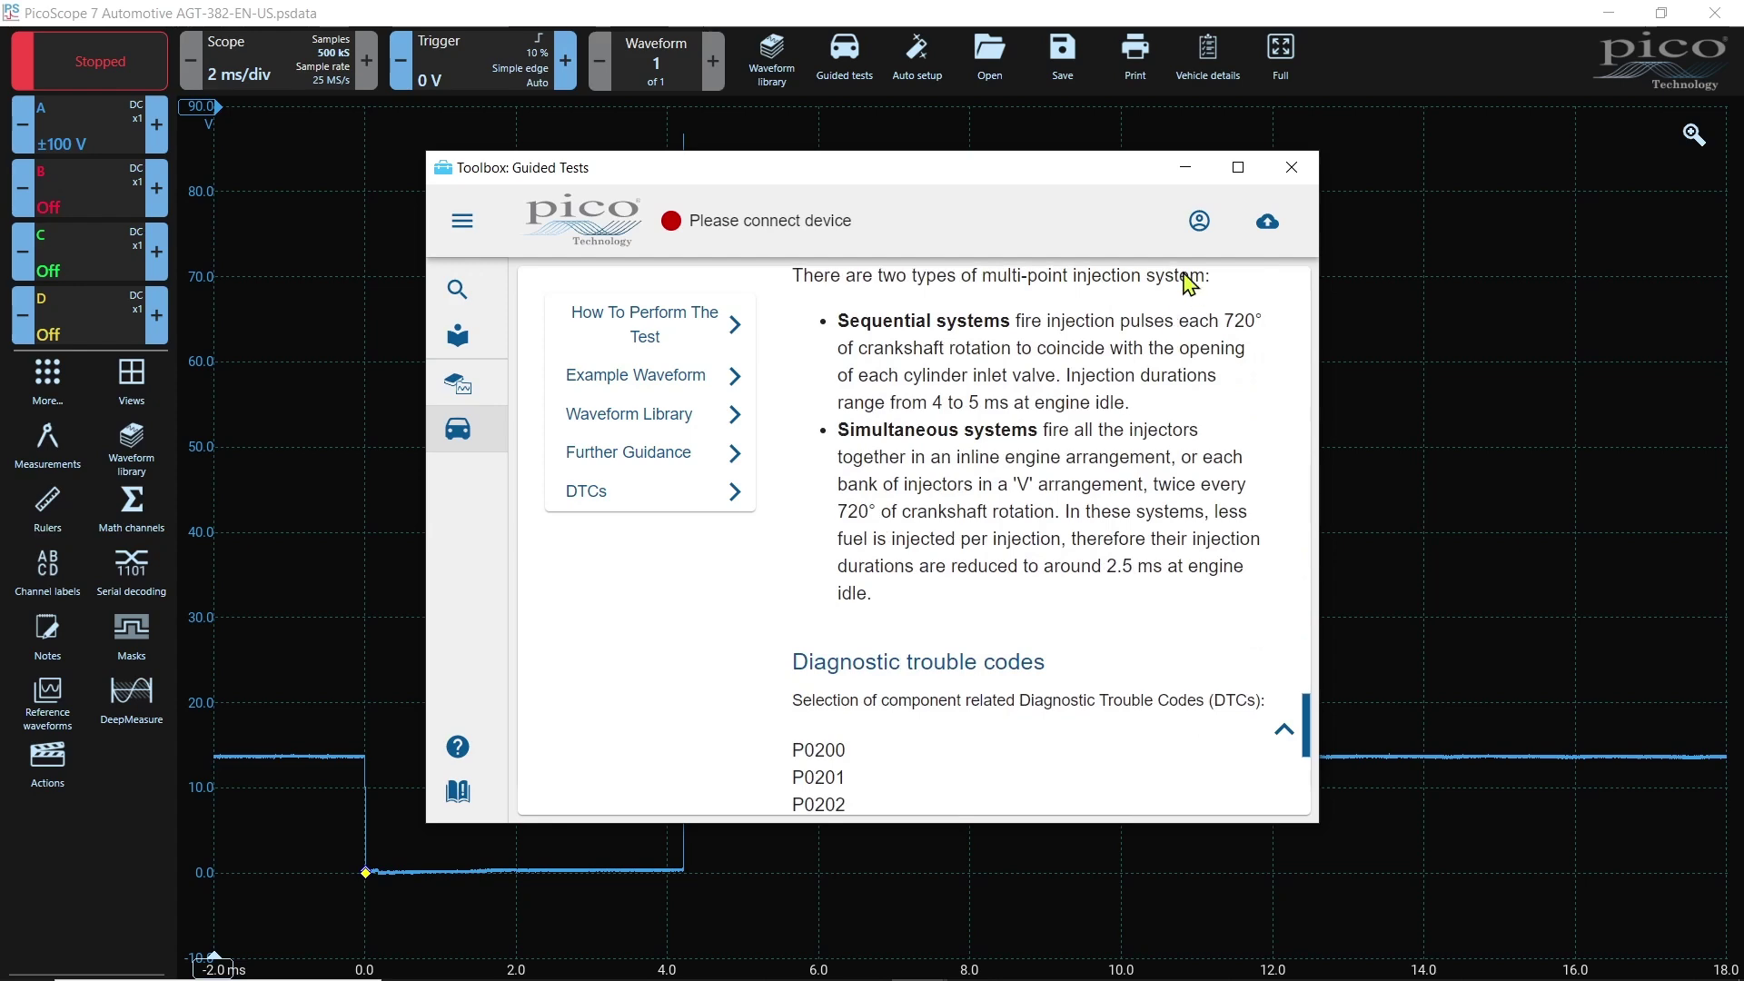
left_click(1290, 169)
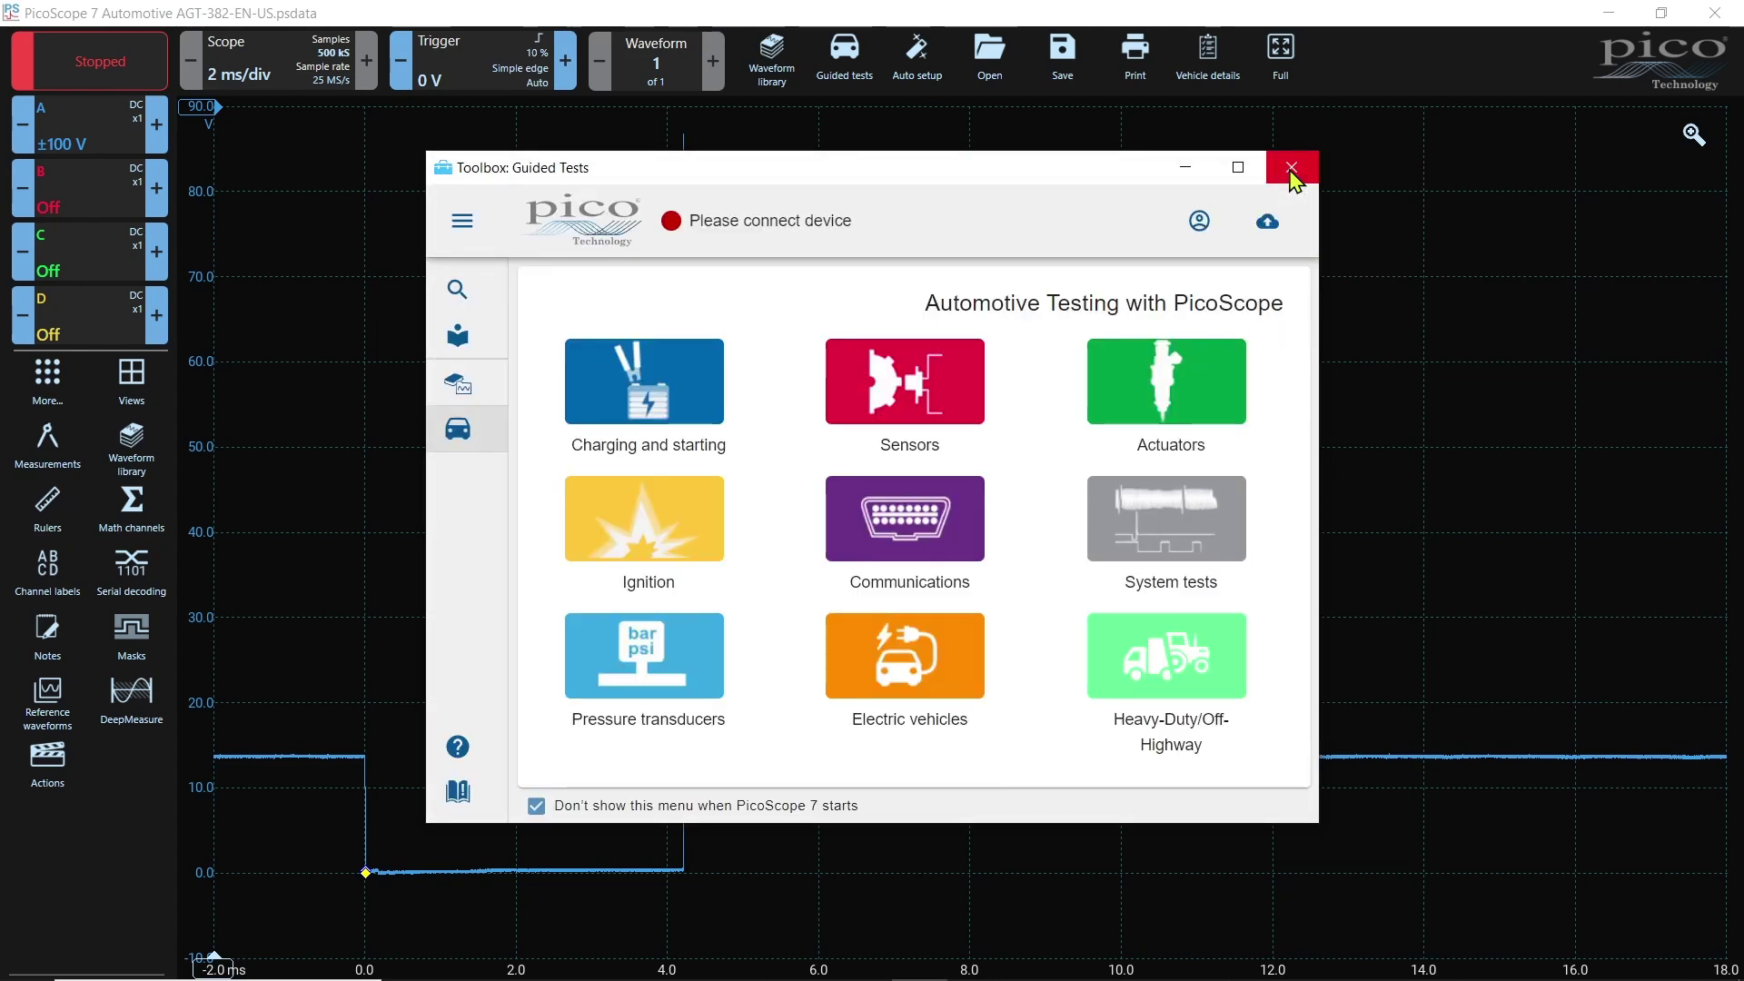
left_click(1291, 168)
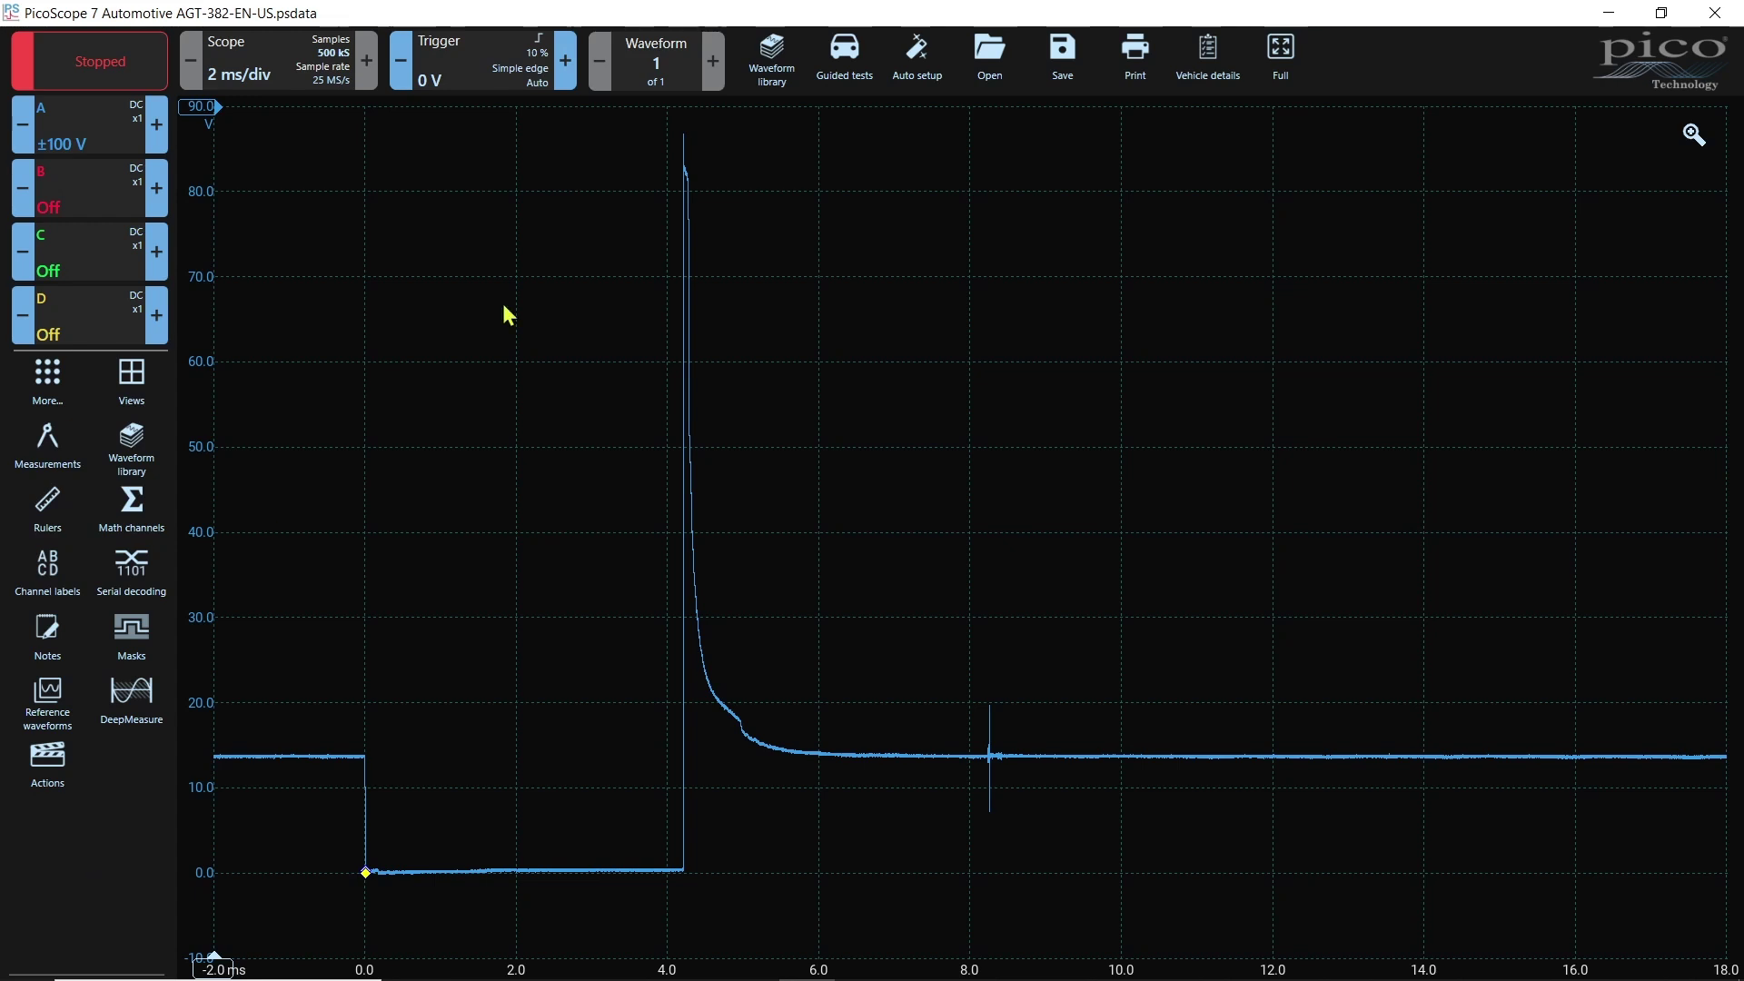
Check the trigger settings, then show the timebase: 2 ms/div with 40 ns sample interval.
left_click(472, 58)
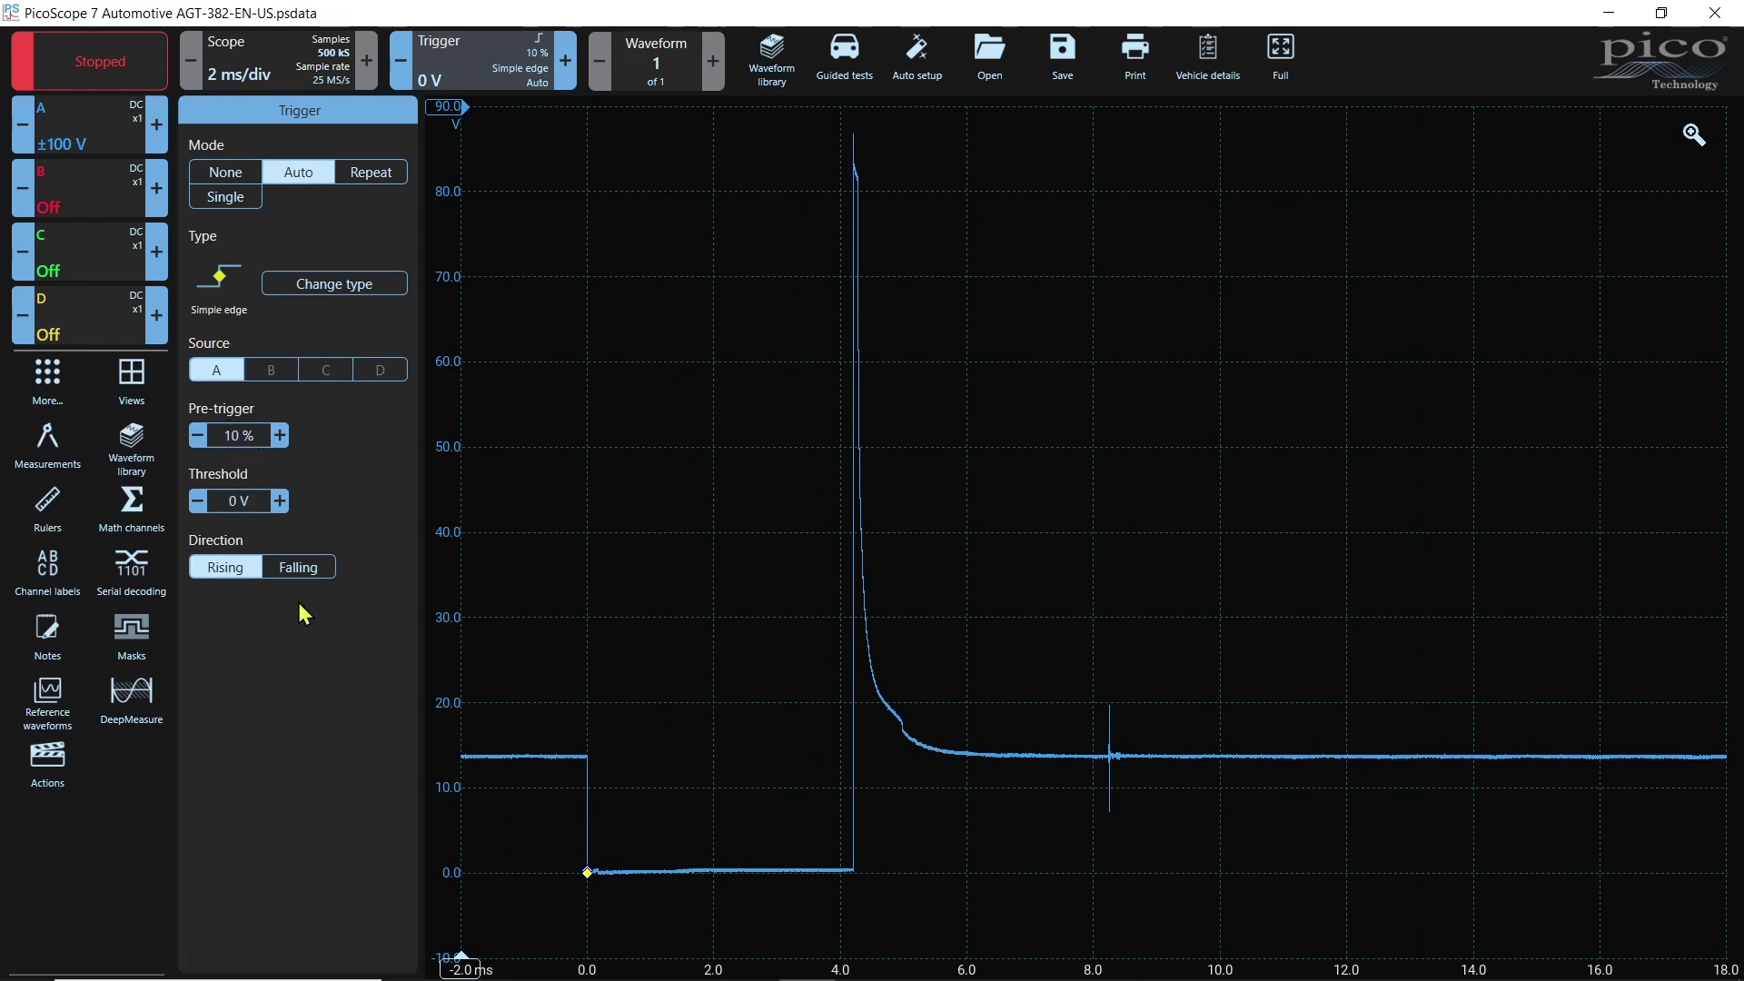
left_click(142, 852)
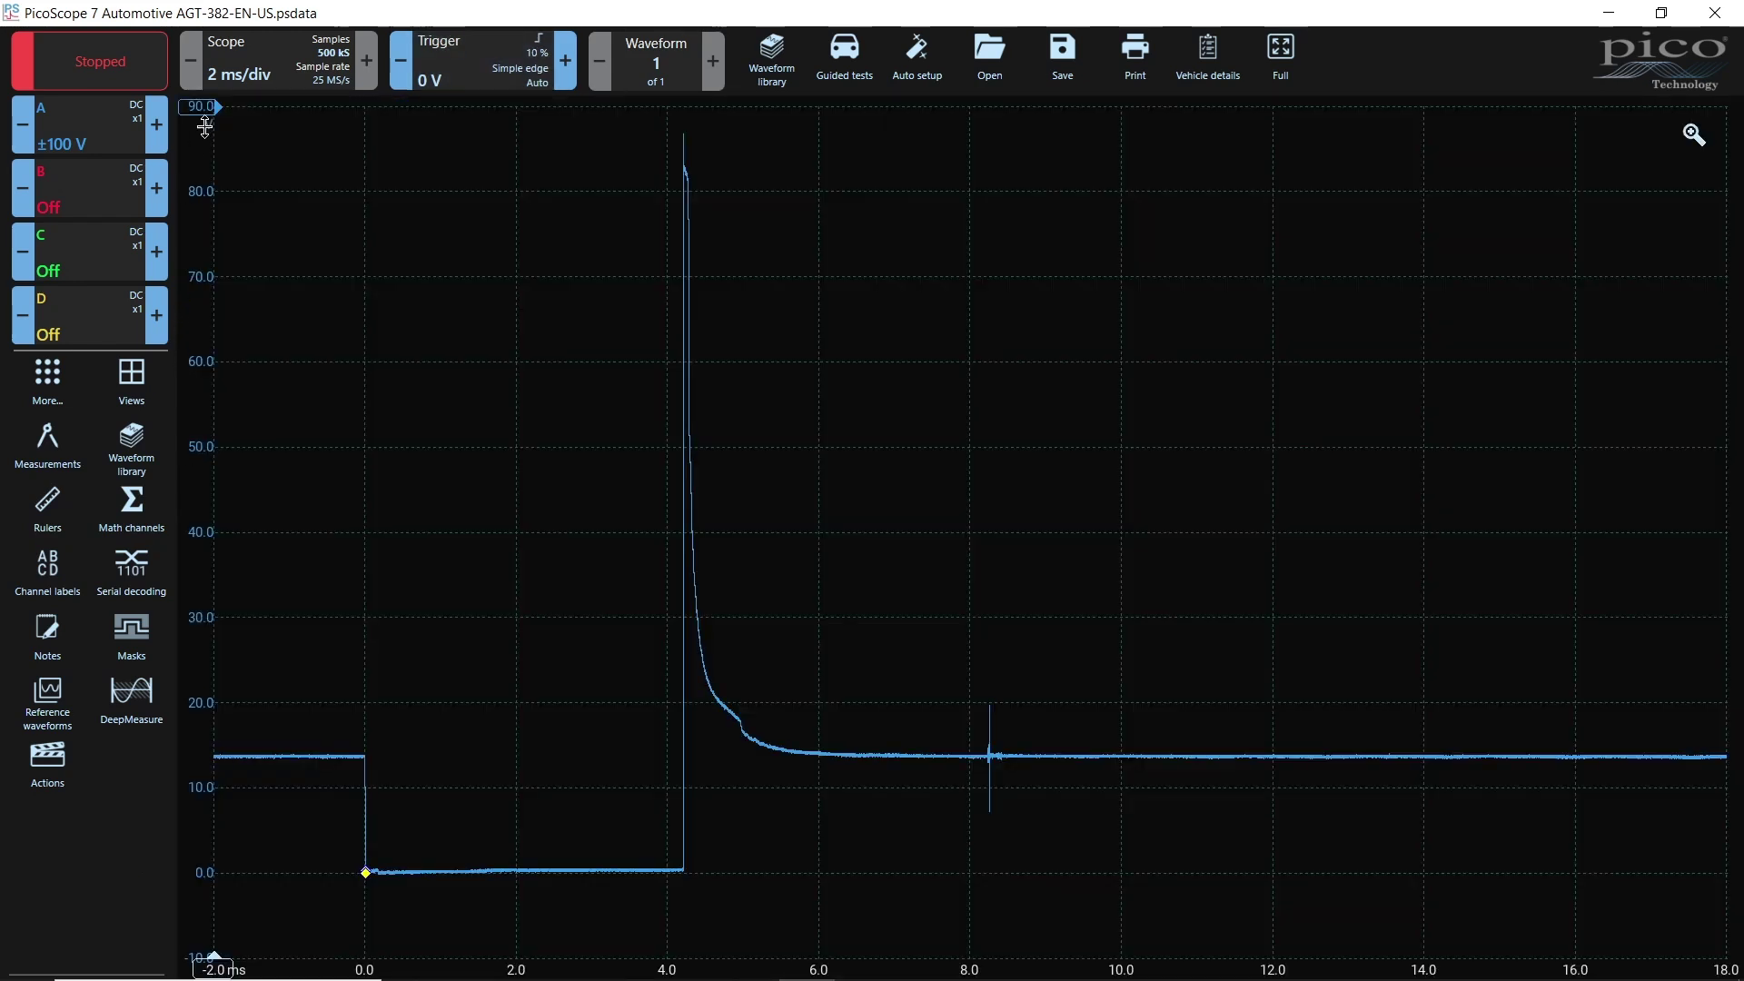
left_click(286, 47)
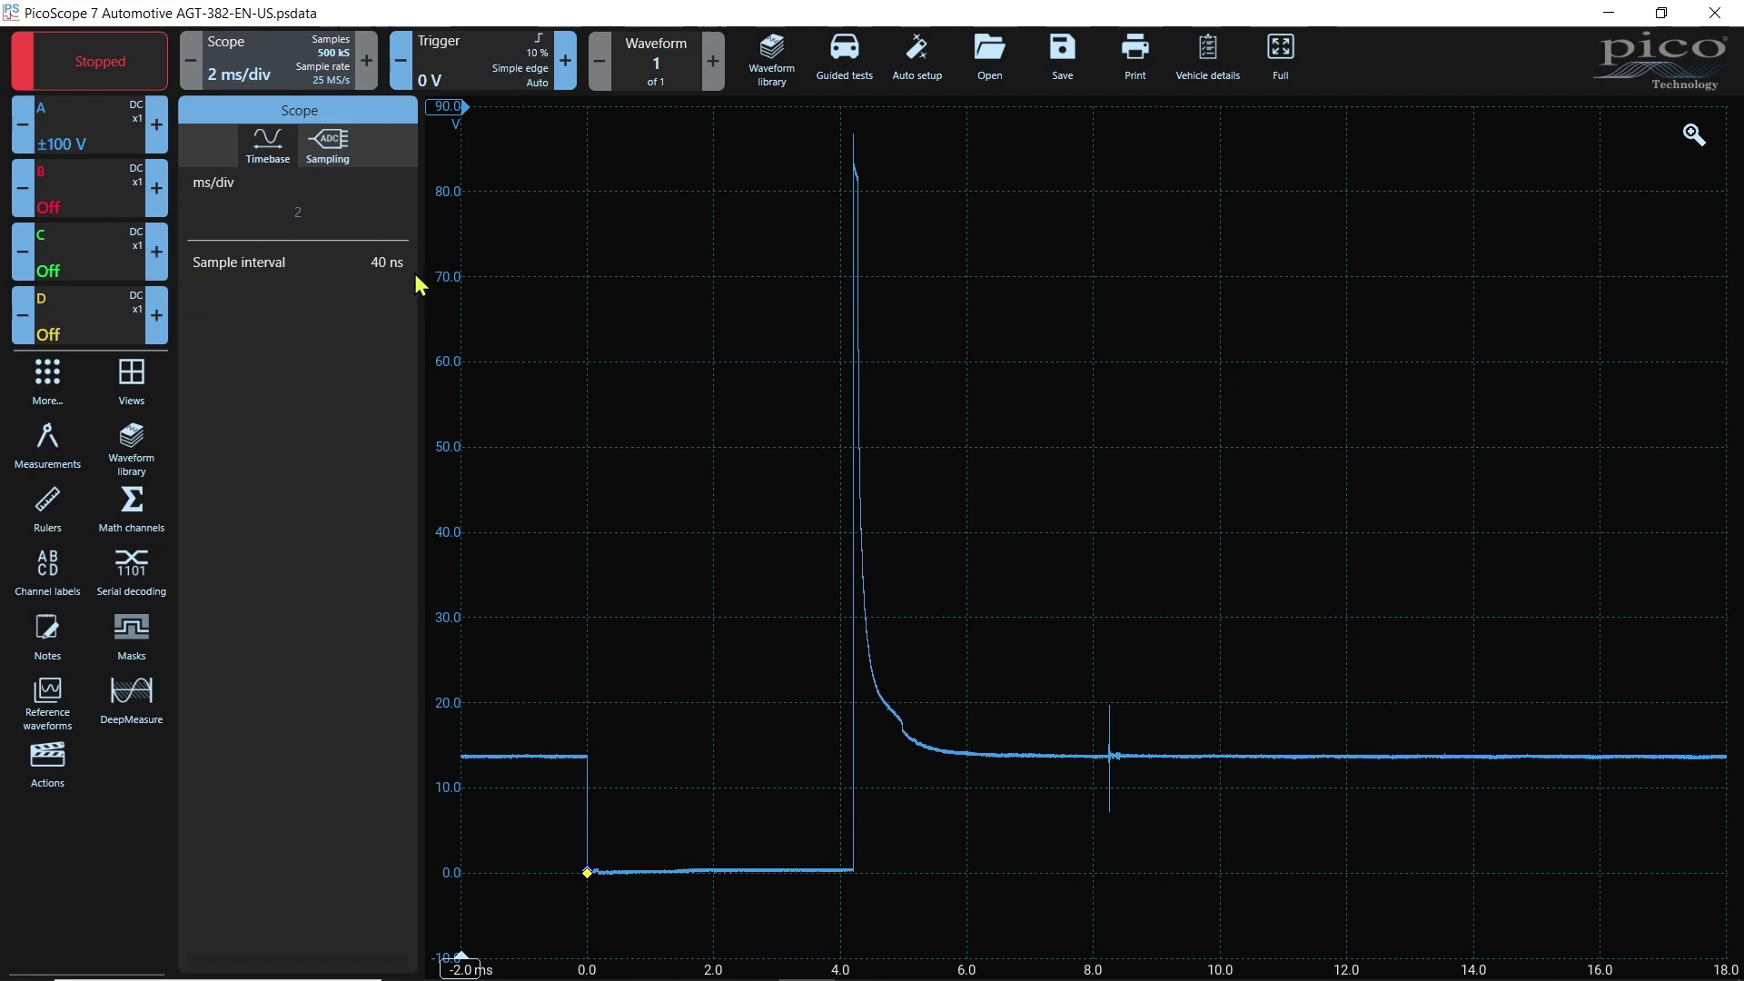
Hide the Scope/Timebase panel so the 500 ms/div capture fills the graph.
left_click(138, 855)
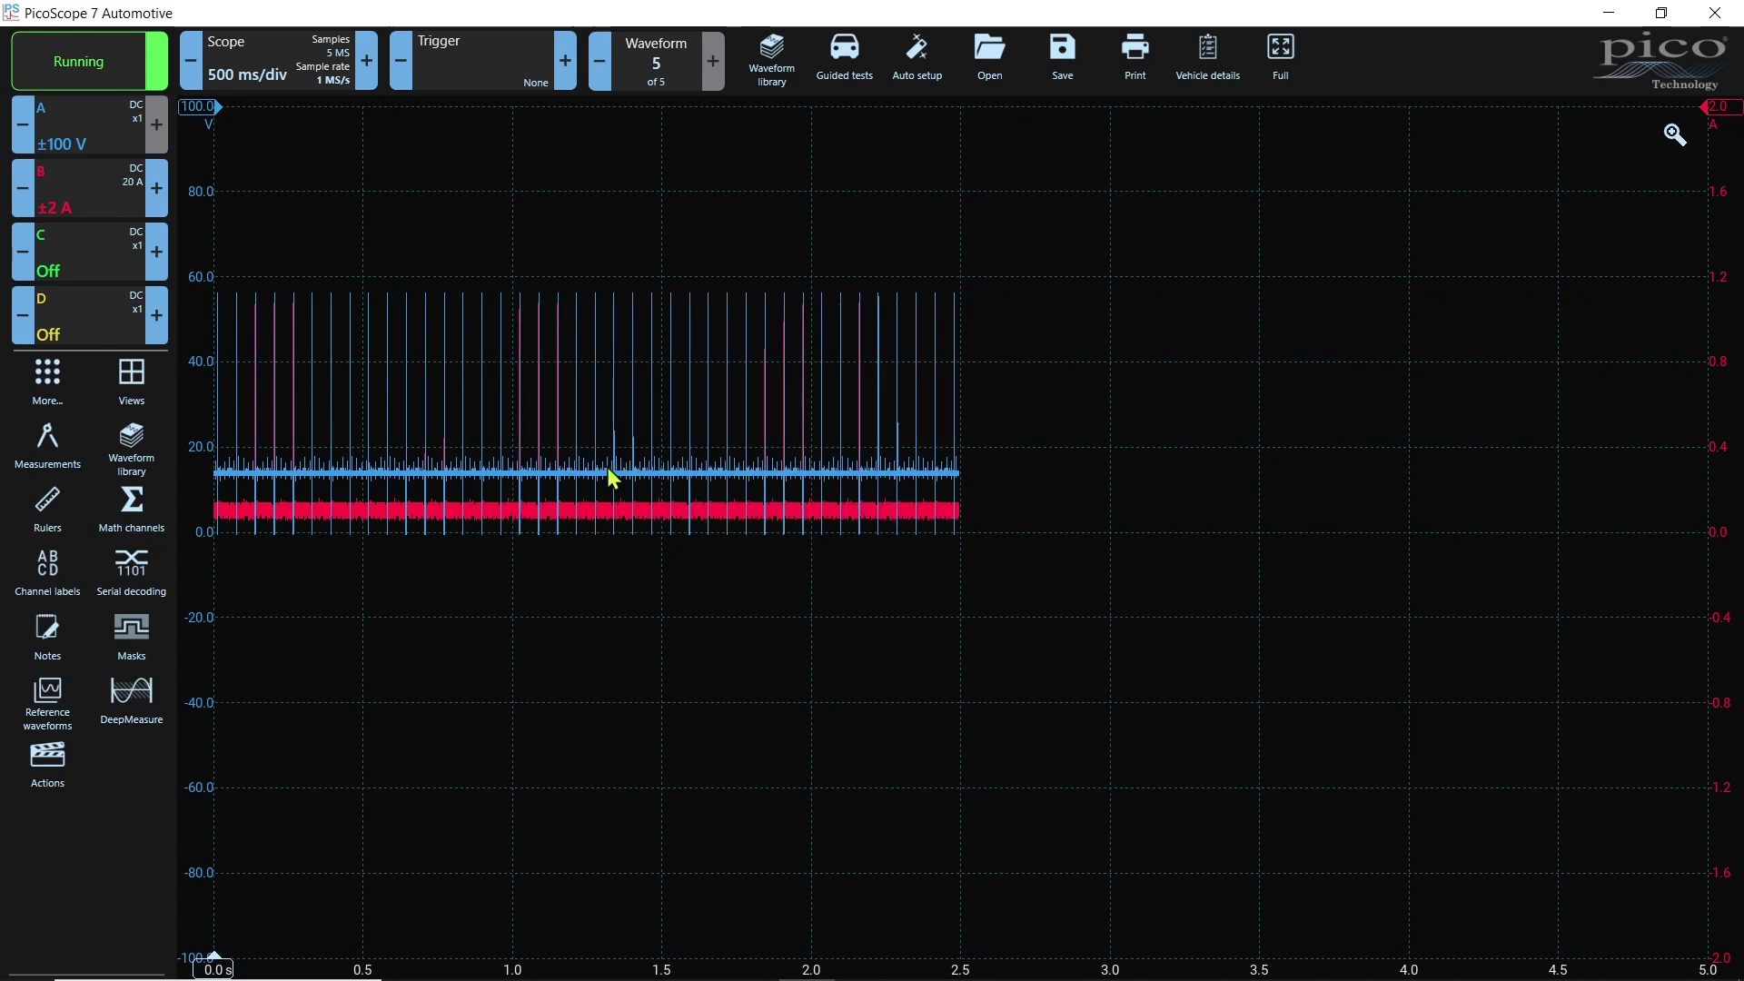
Set a Single trigger on channel A at 32 V with 38% pre-trigger.
left_click(461, 69)
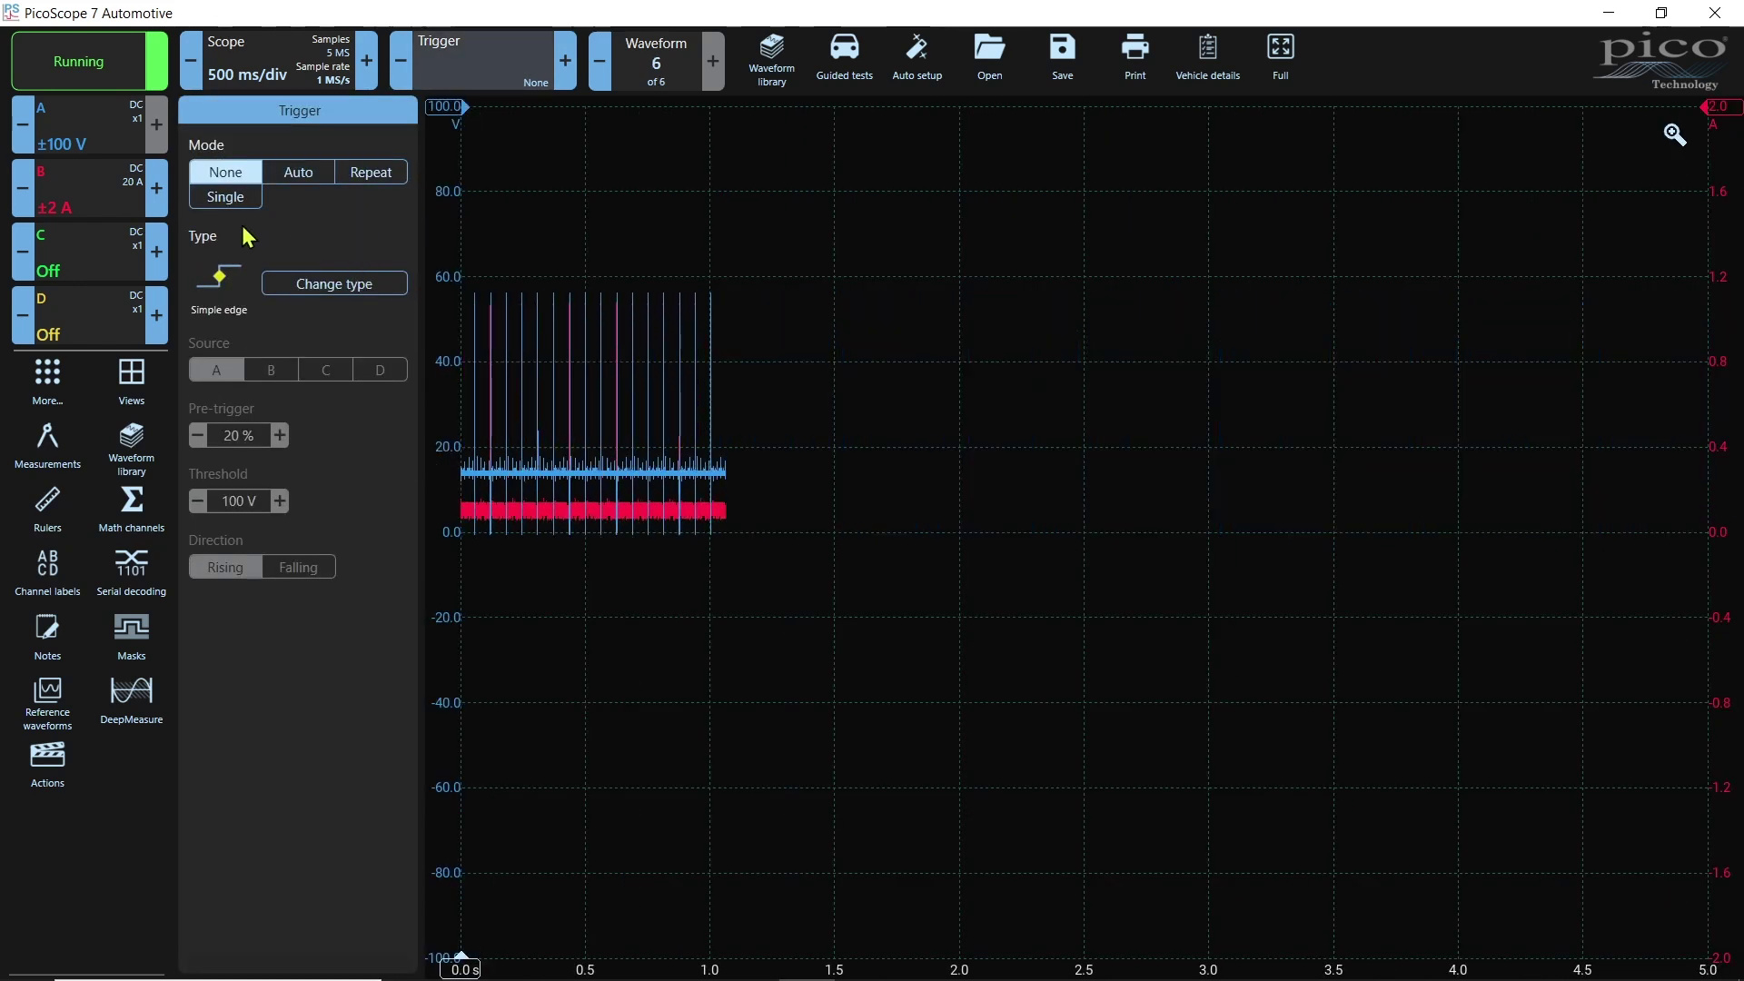
left_click(234, 197)
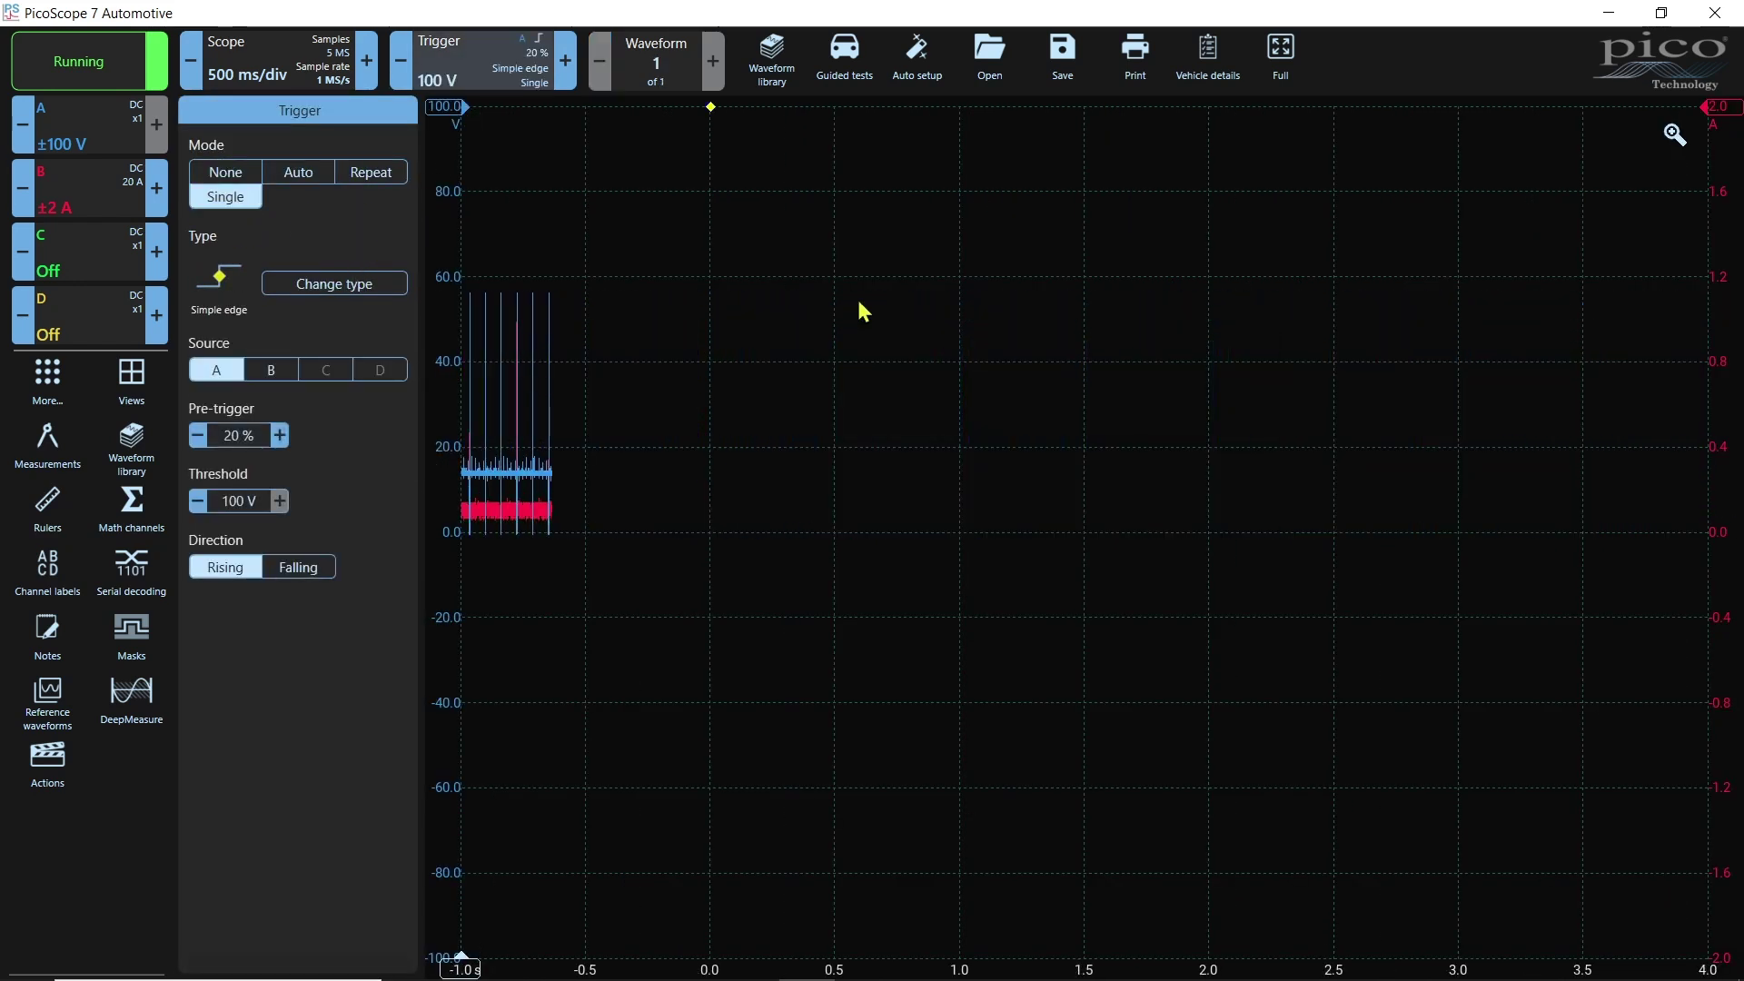
mouse_move(711, 106)
left_mouse_down()
mouse_move(868, 253)
mouse_move(934, 396)
left_mouse_up()
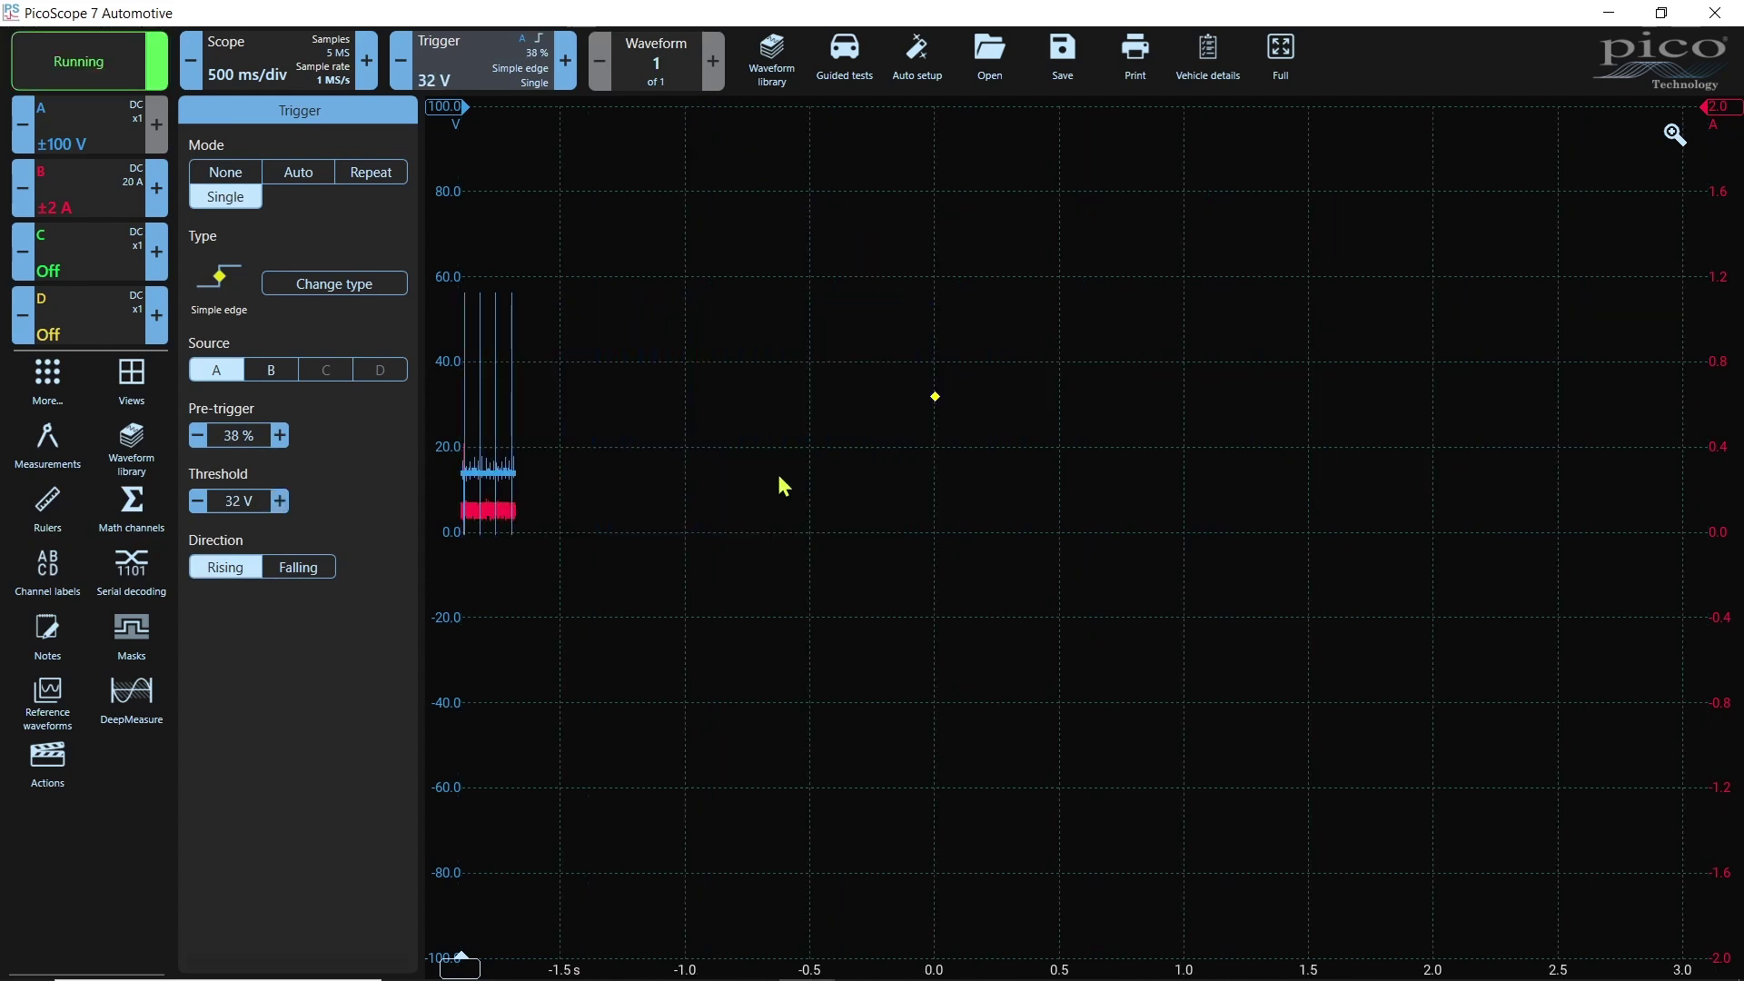
left_click(155, 844)
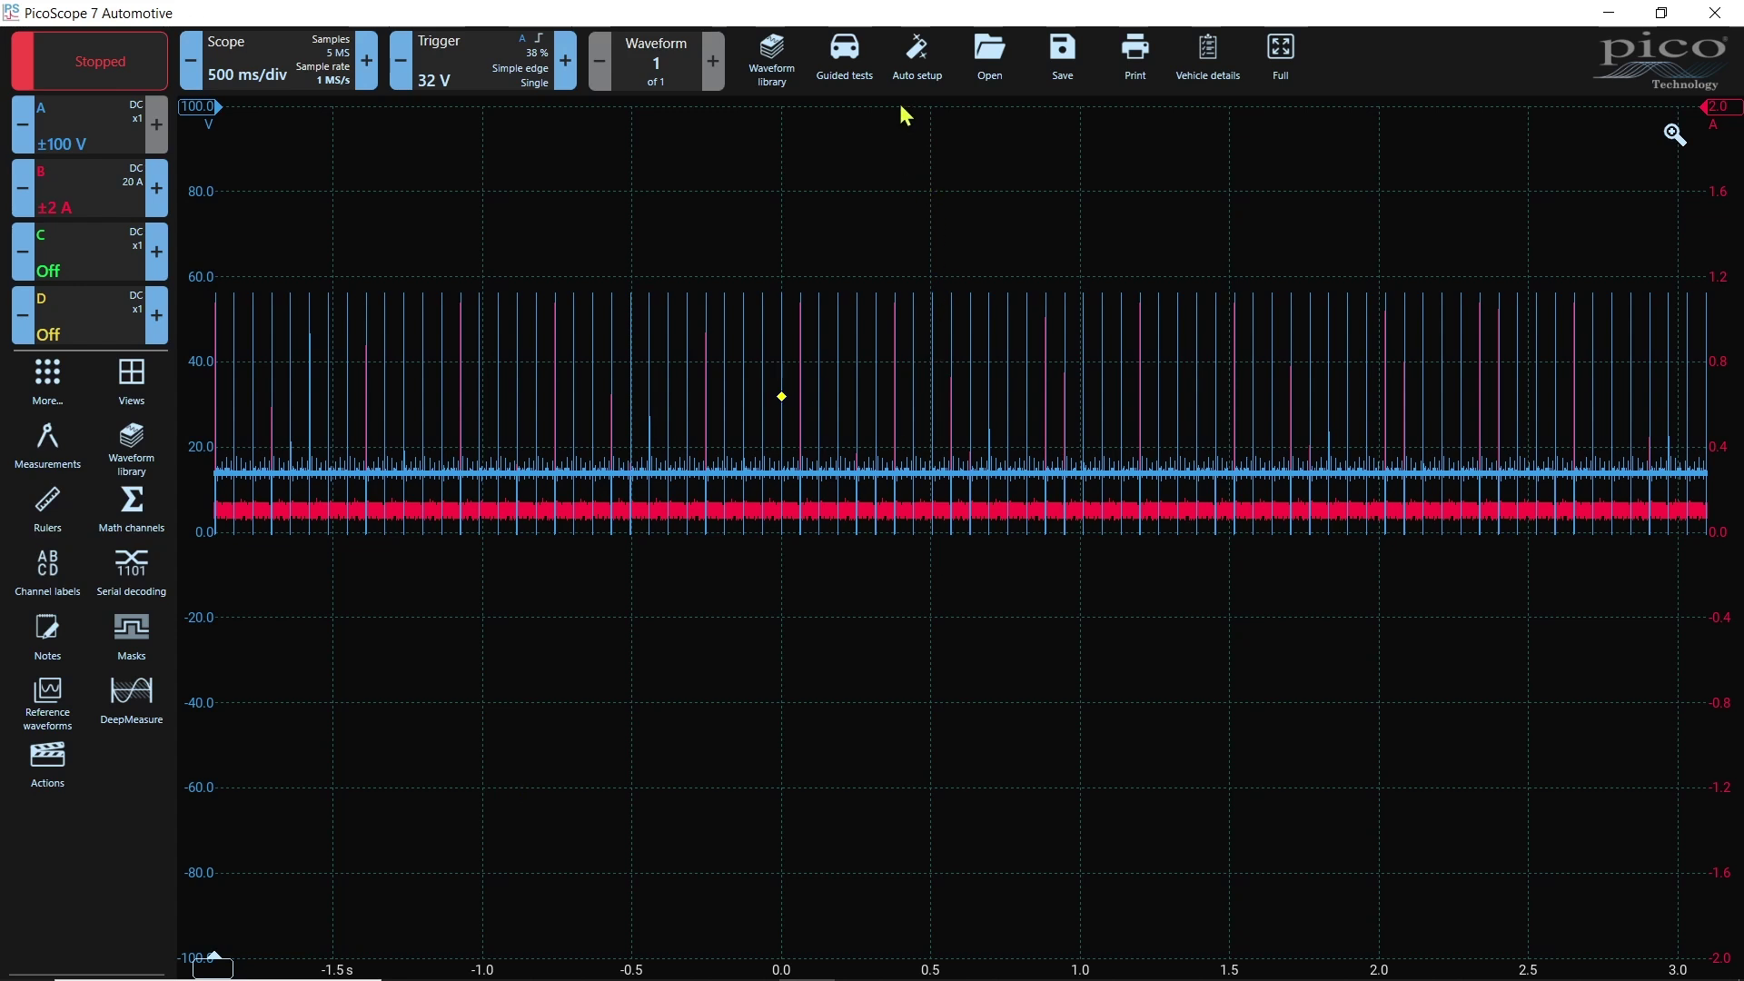
Load the Charging and starting > Starting > Relative compression (gasoline) guide and settings file.
left_click(865, 57)
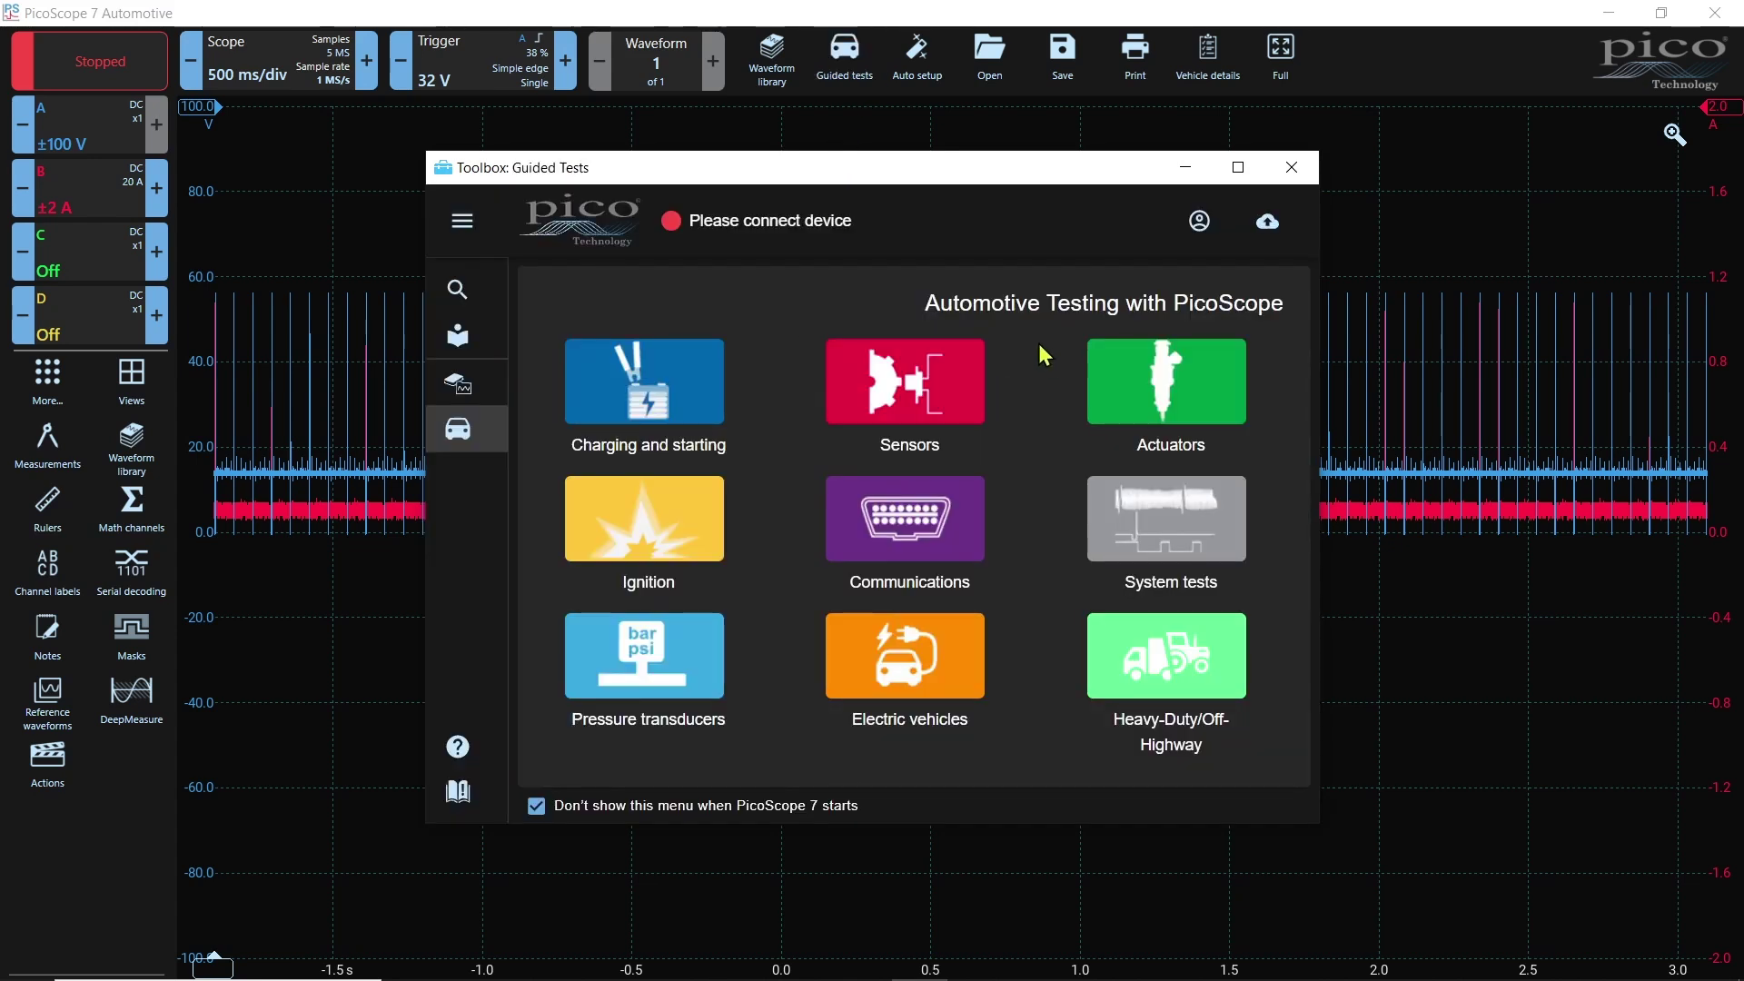
left_click(675, 406)
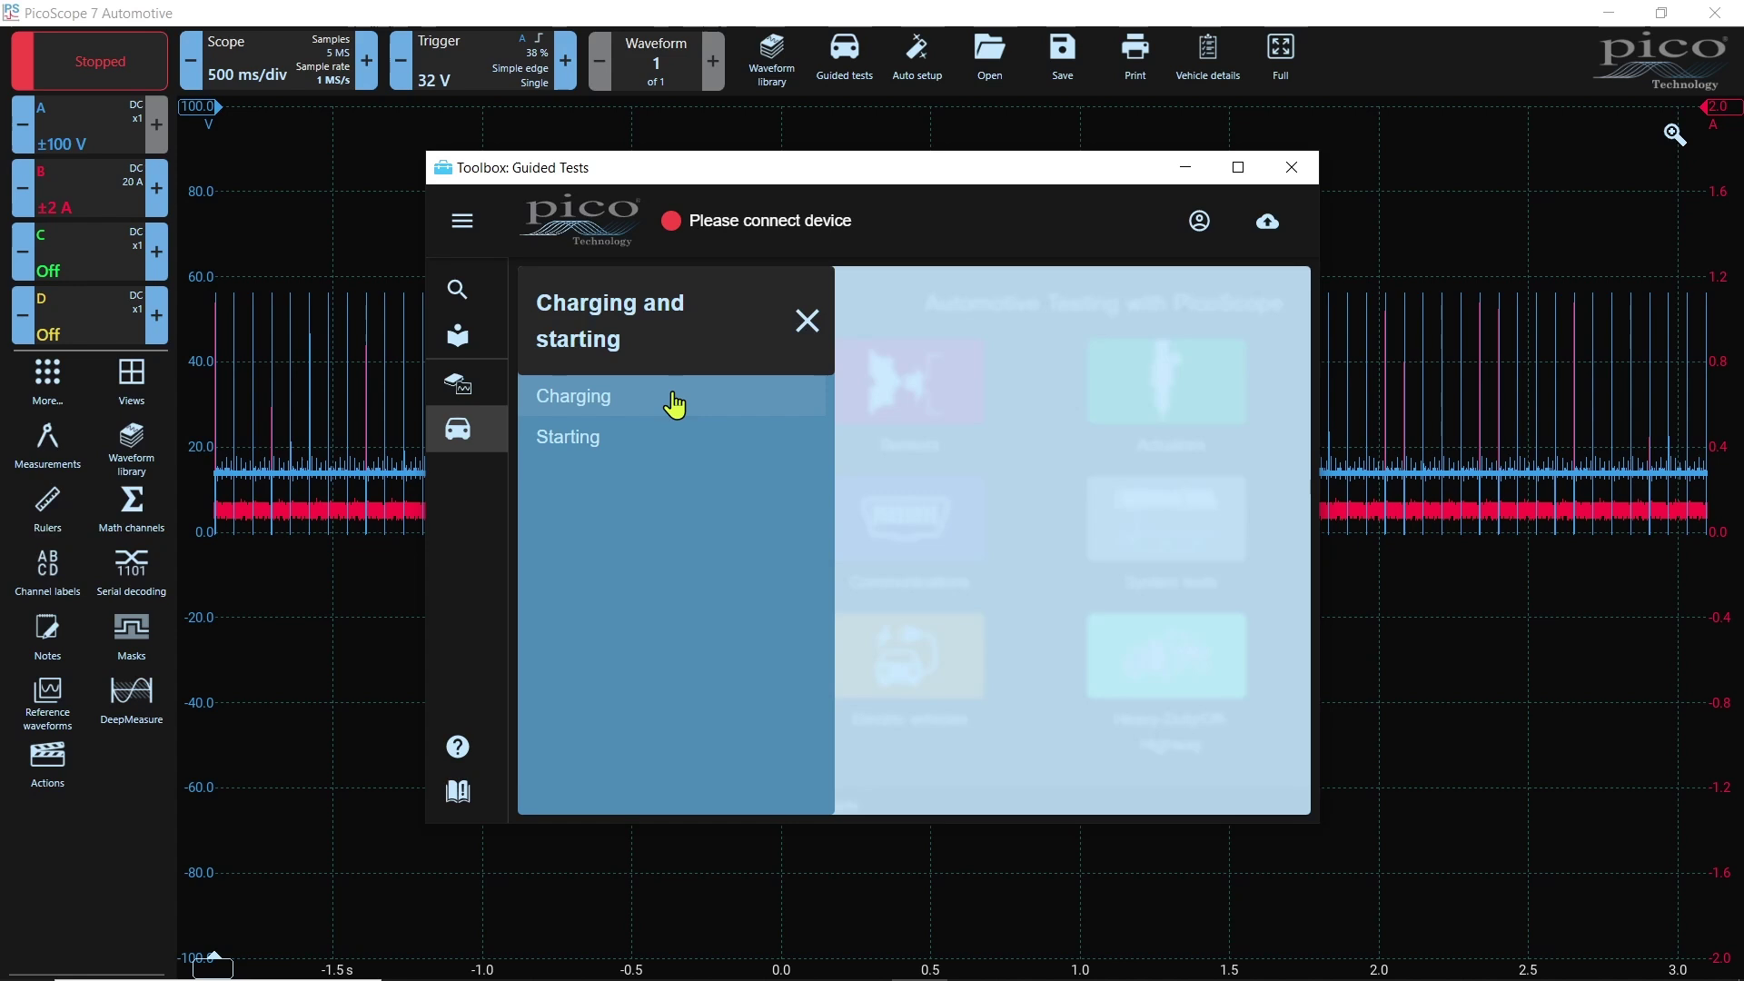
left_click(579, 443)
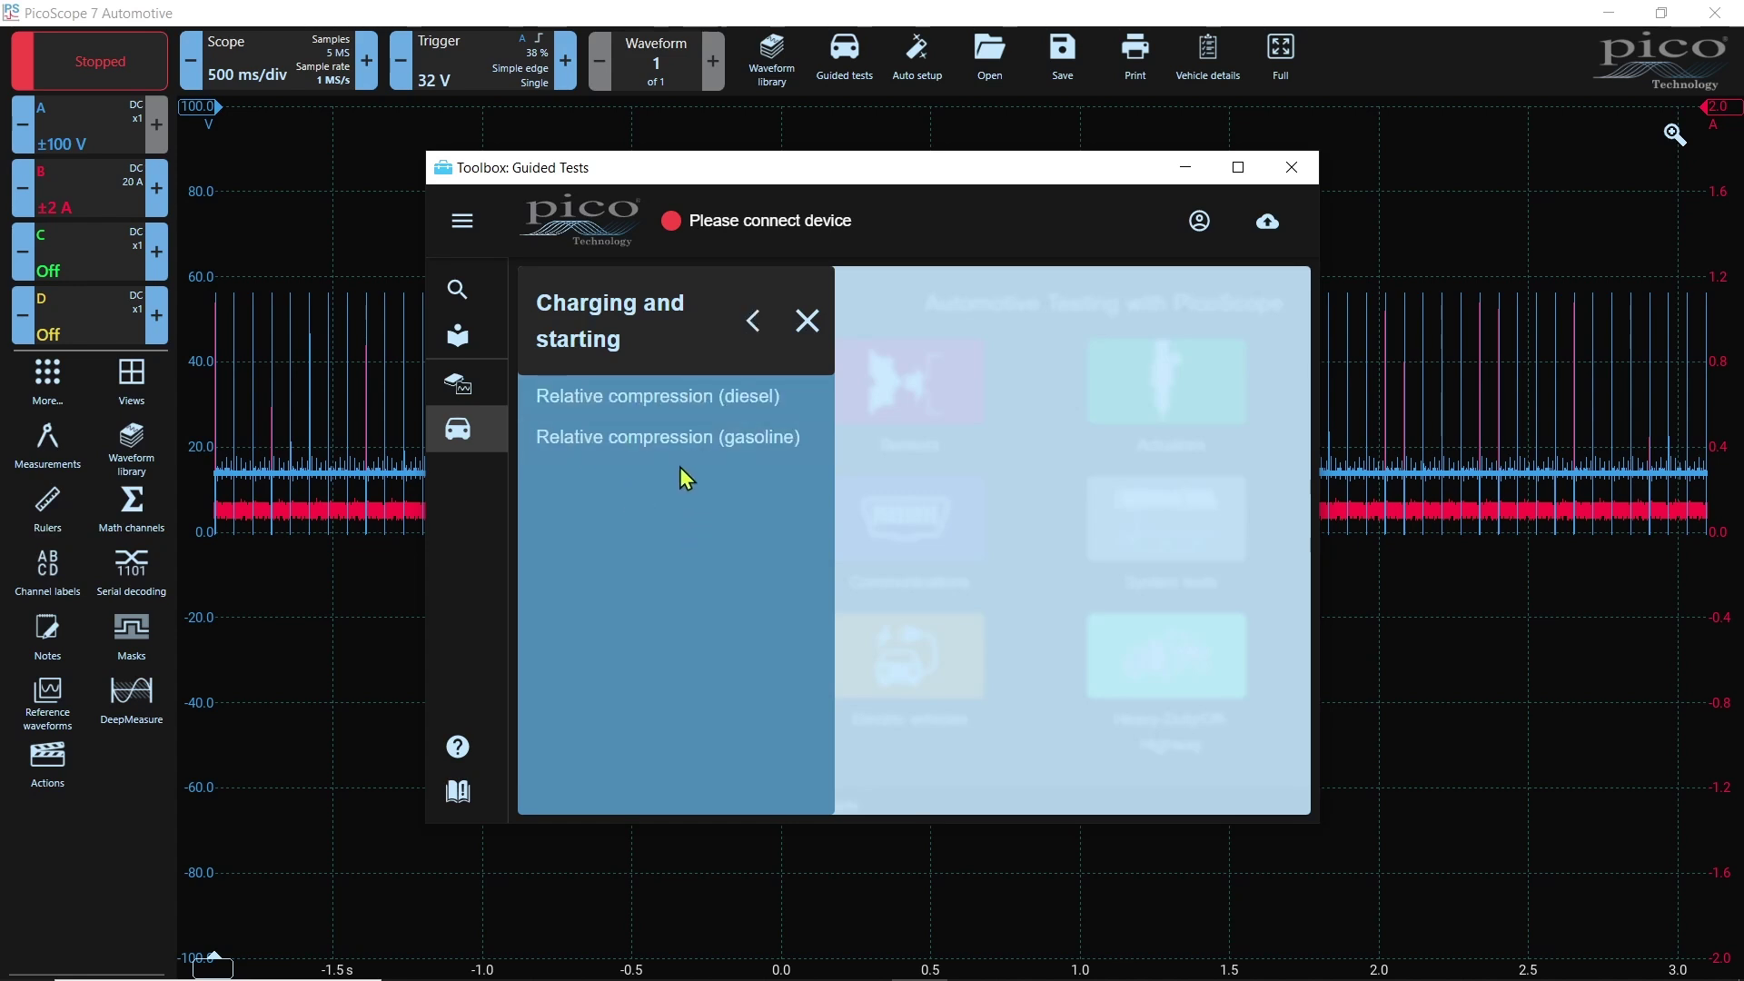
left_click(673, 447)
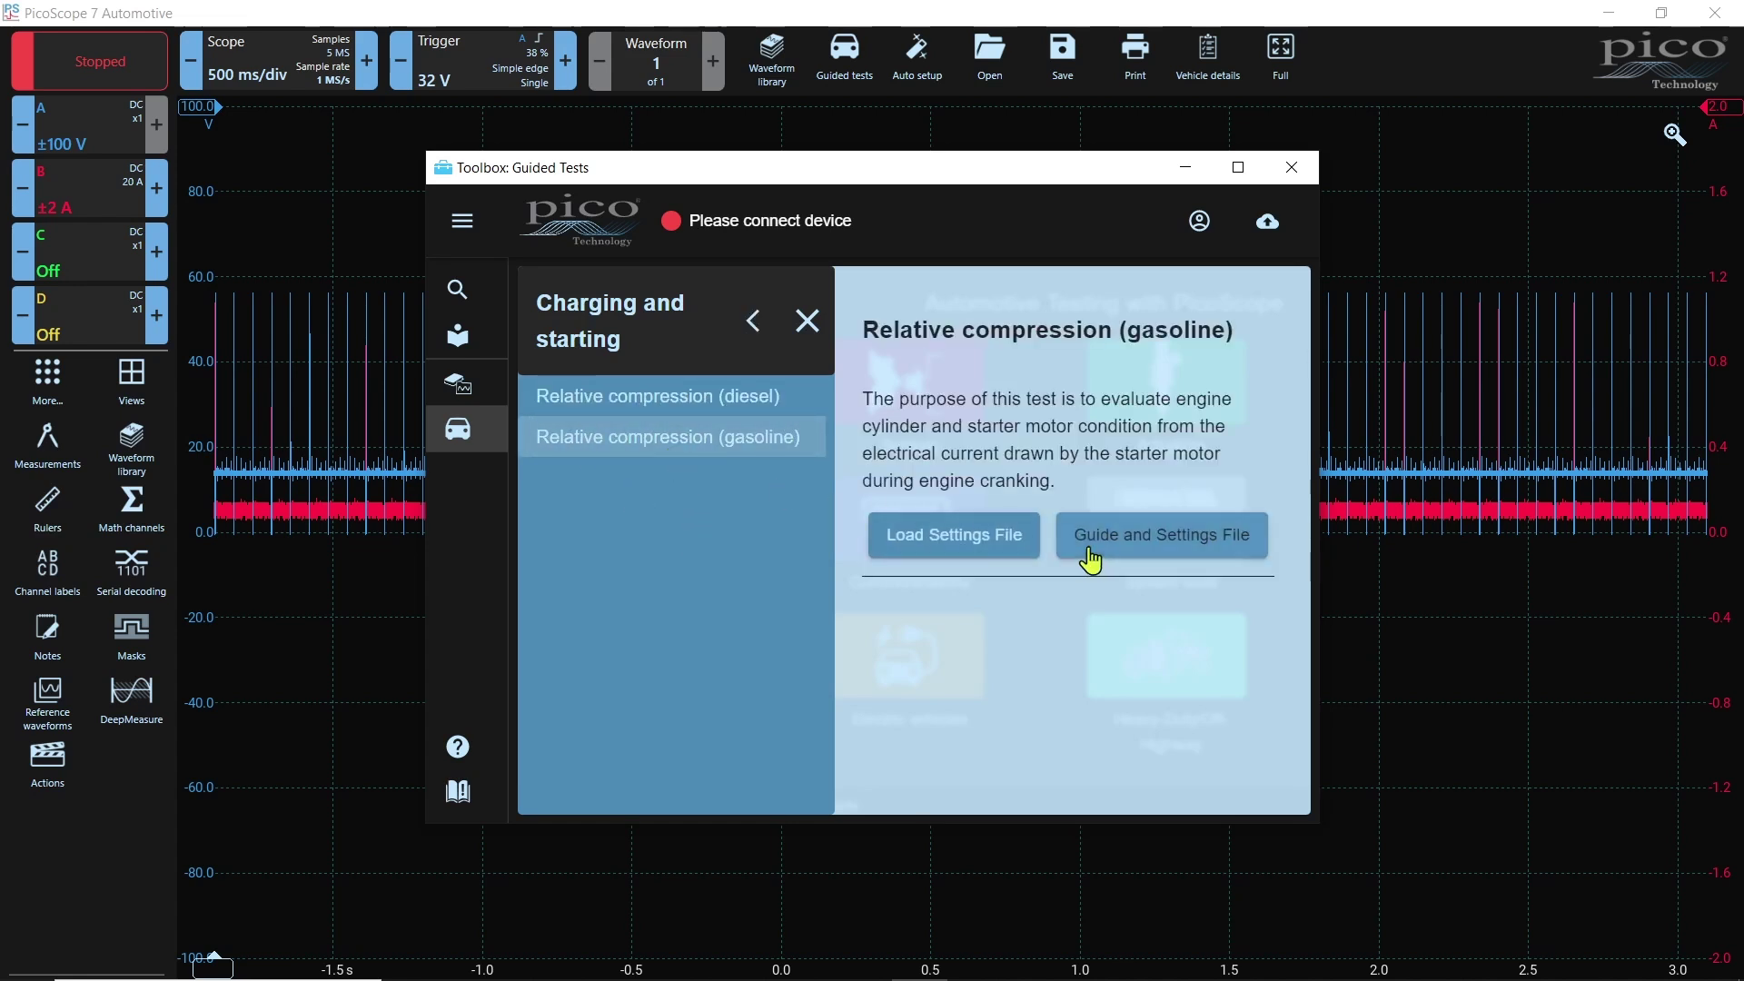
left_click(1169, 549)
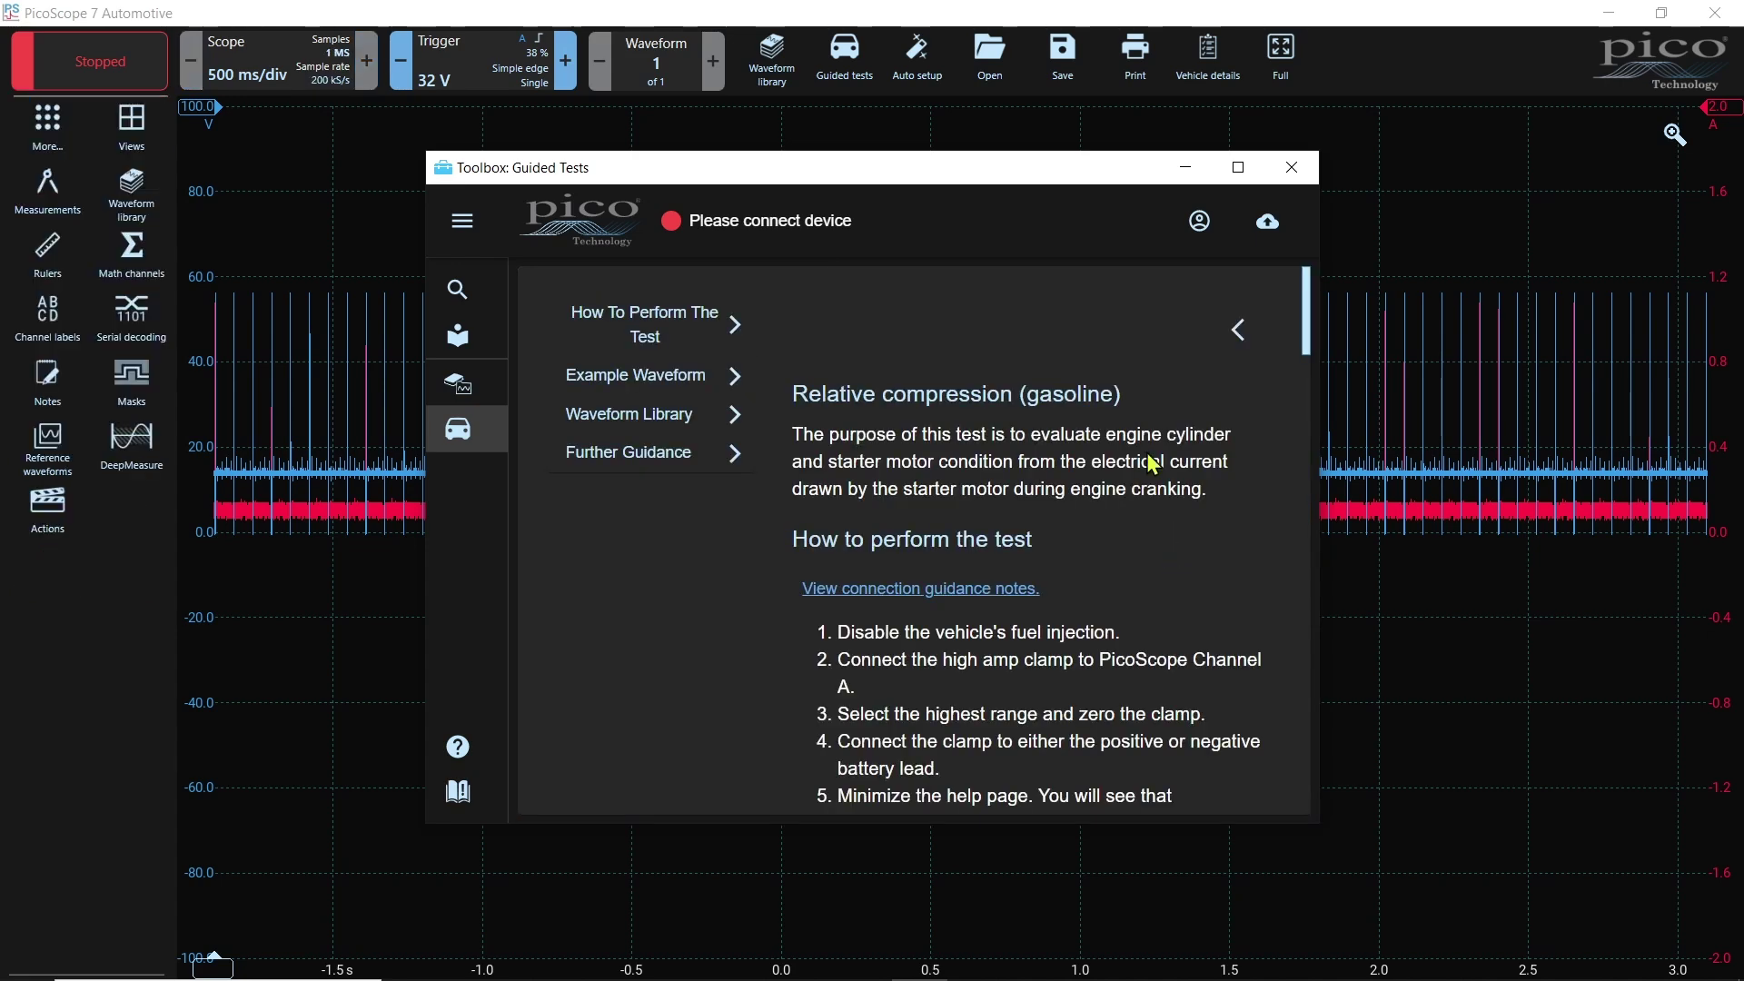
Read through the guide, then close the Guided Tests window to show the example current waveform.
scroll(1154, 442, "down", 8)
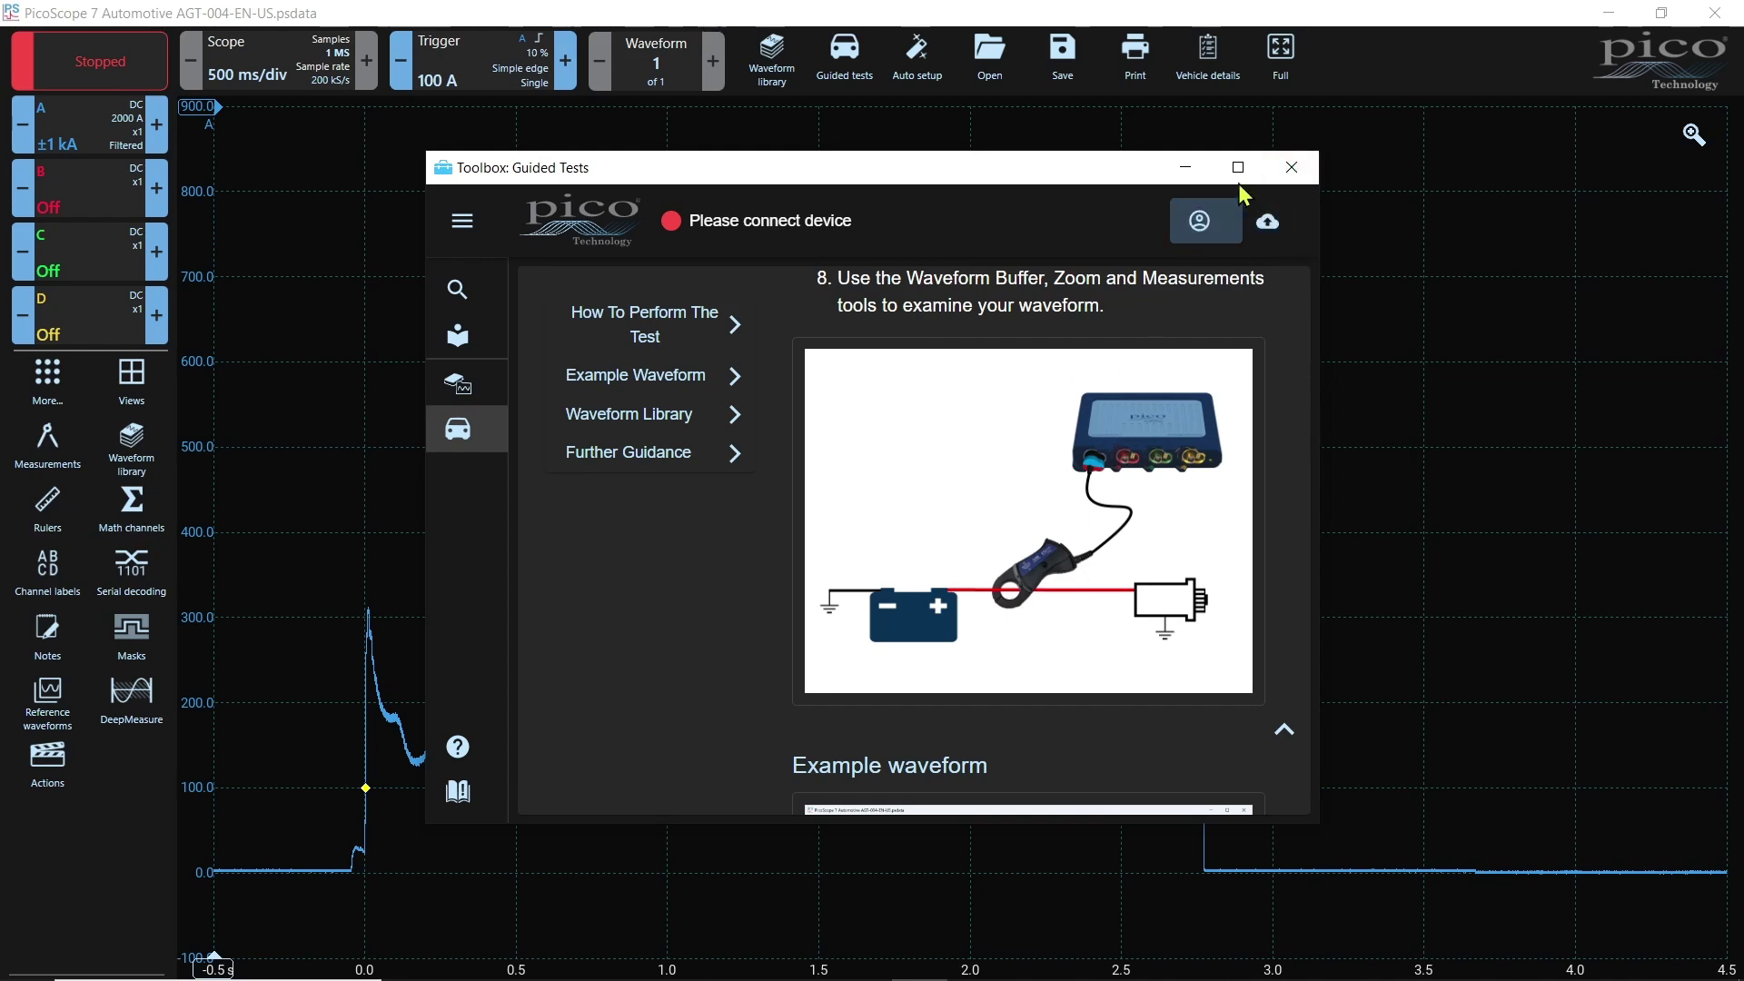
left_click(1301, 176)
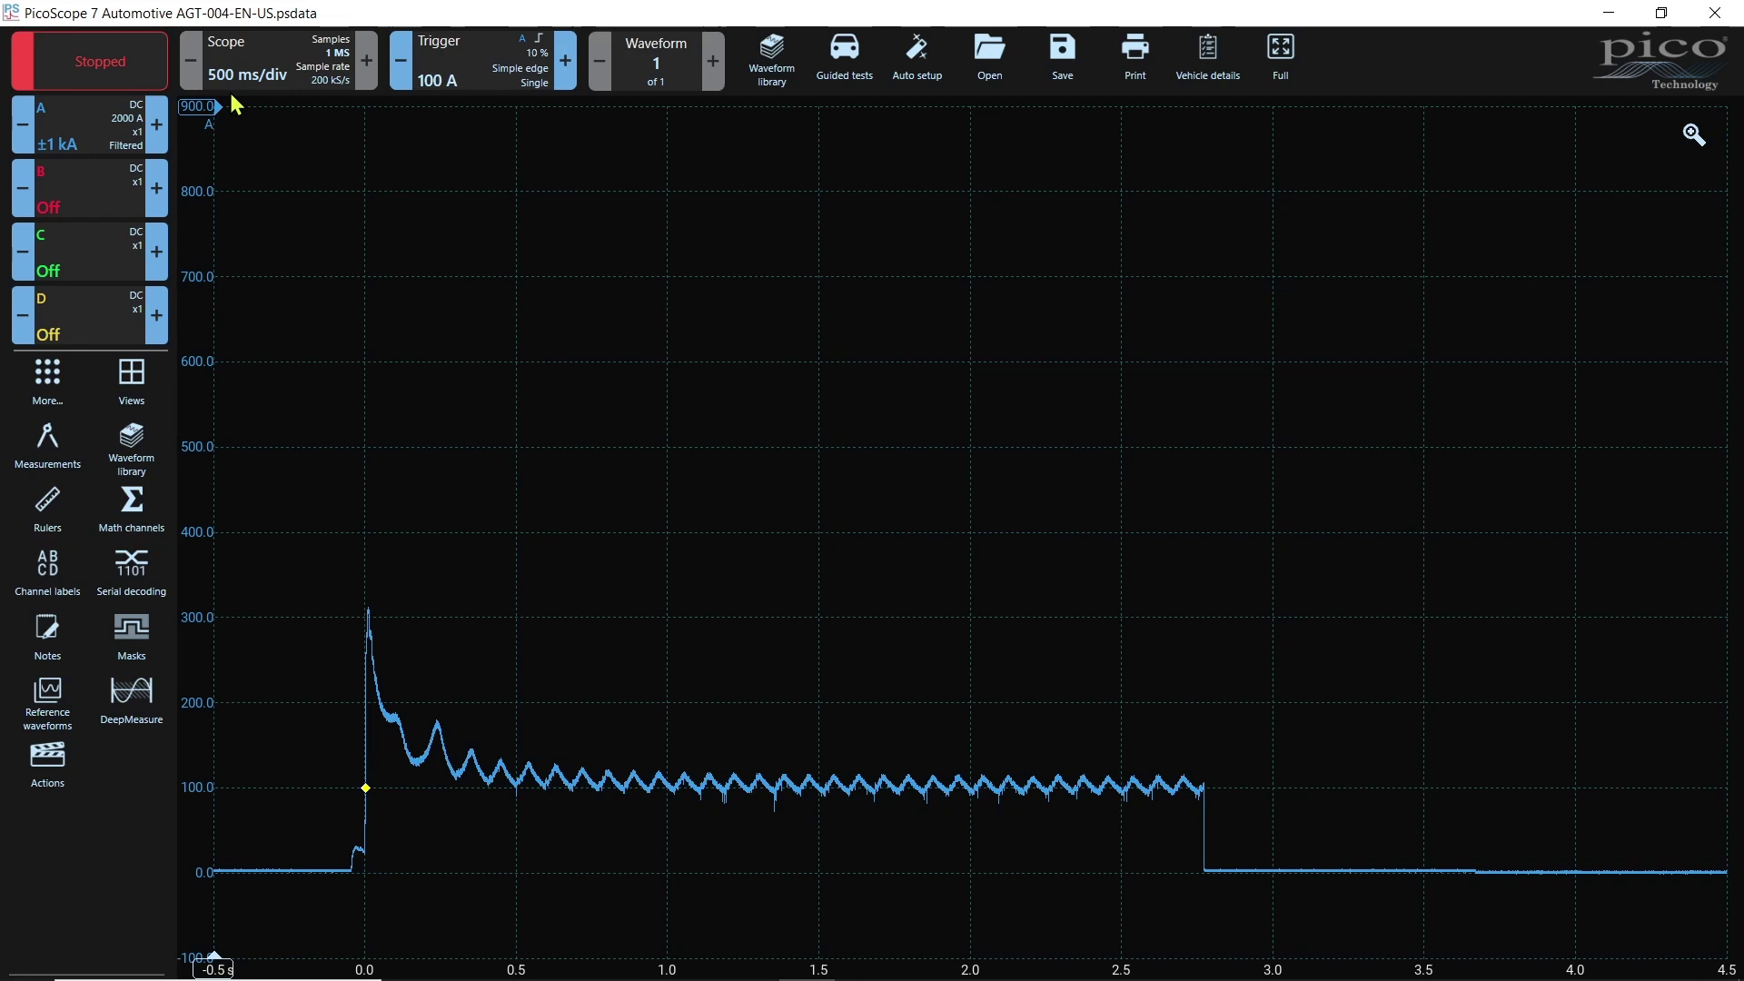
left_click(472, 54)
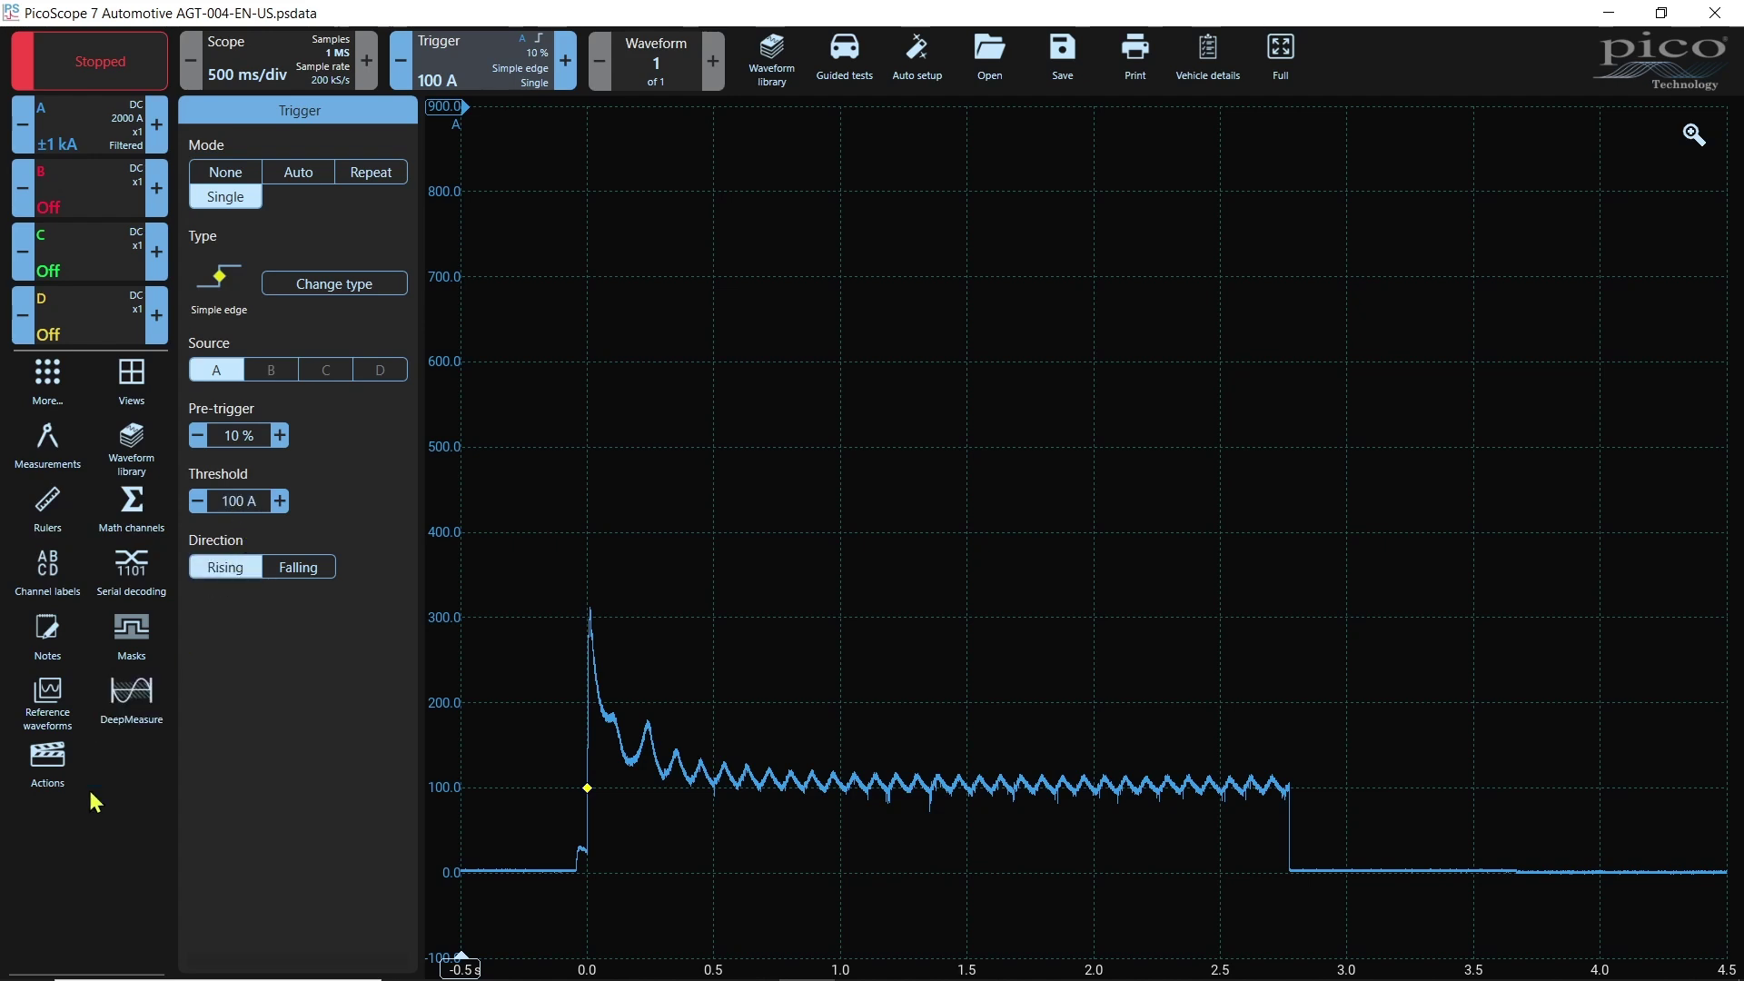
left_click(44, 858)
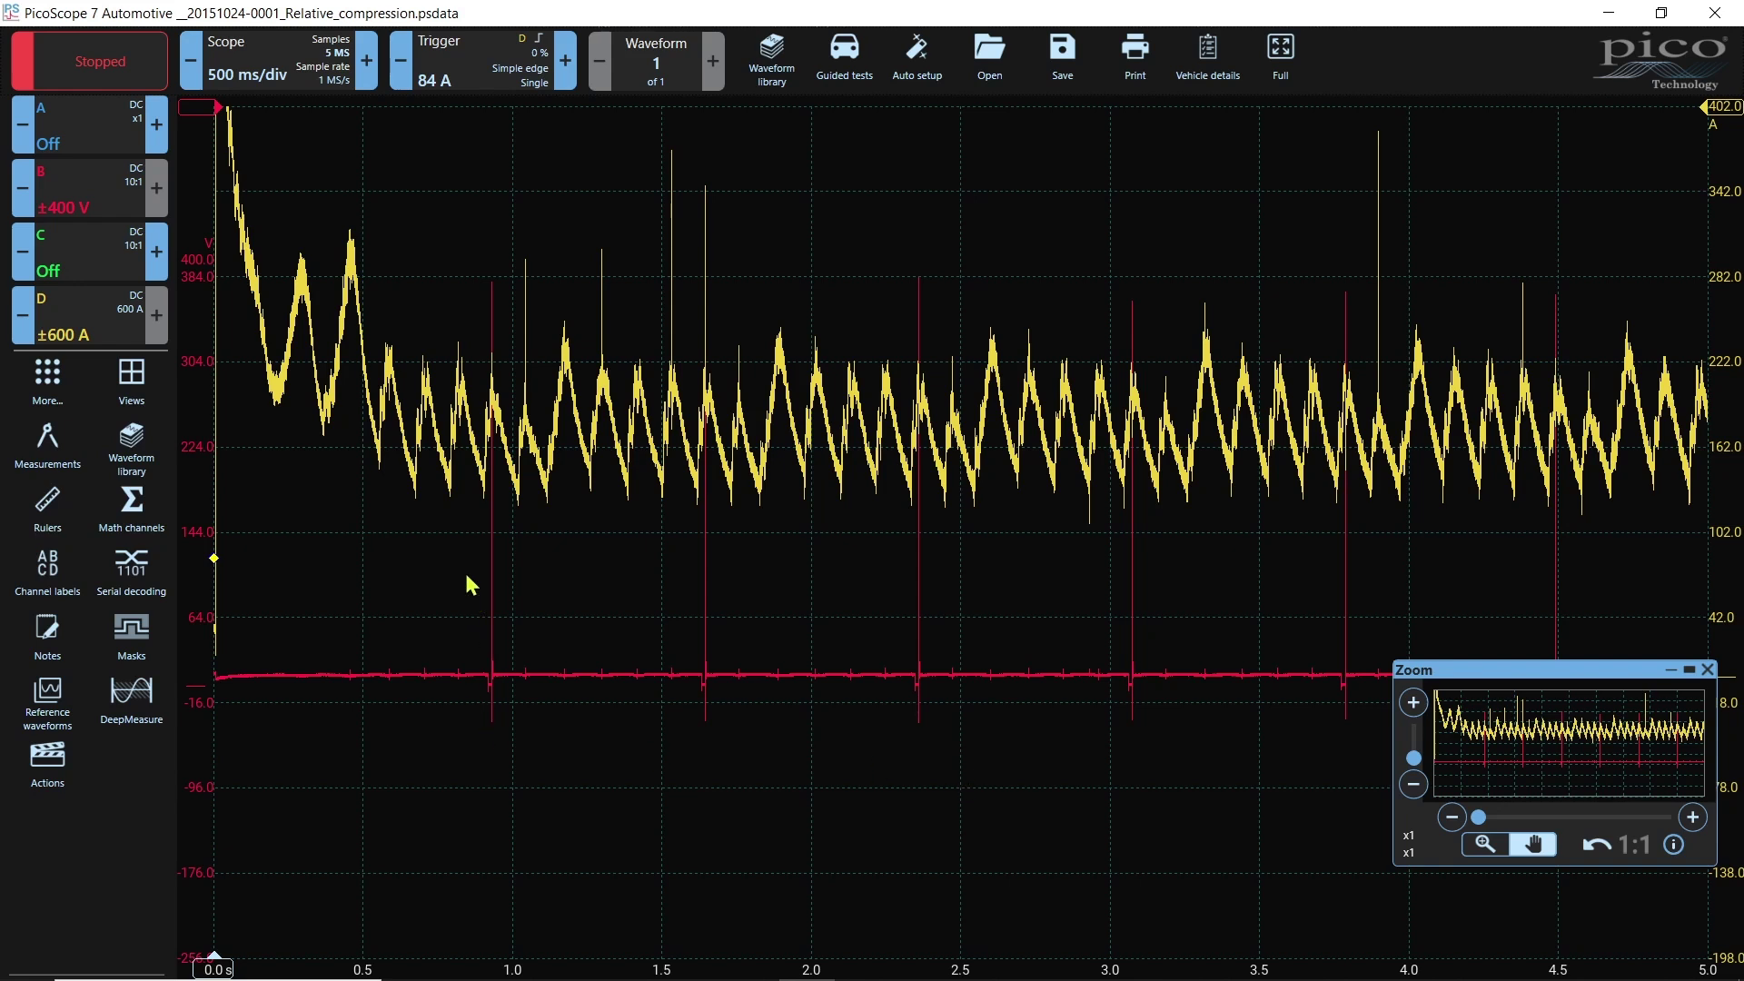
scroll(543, 462, "up", 1)
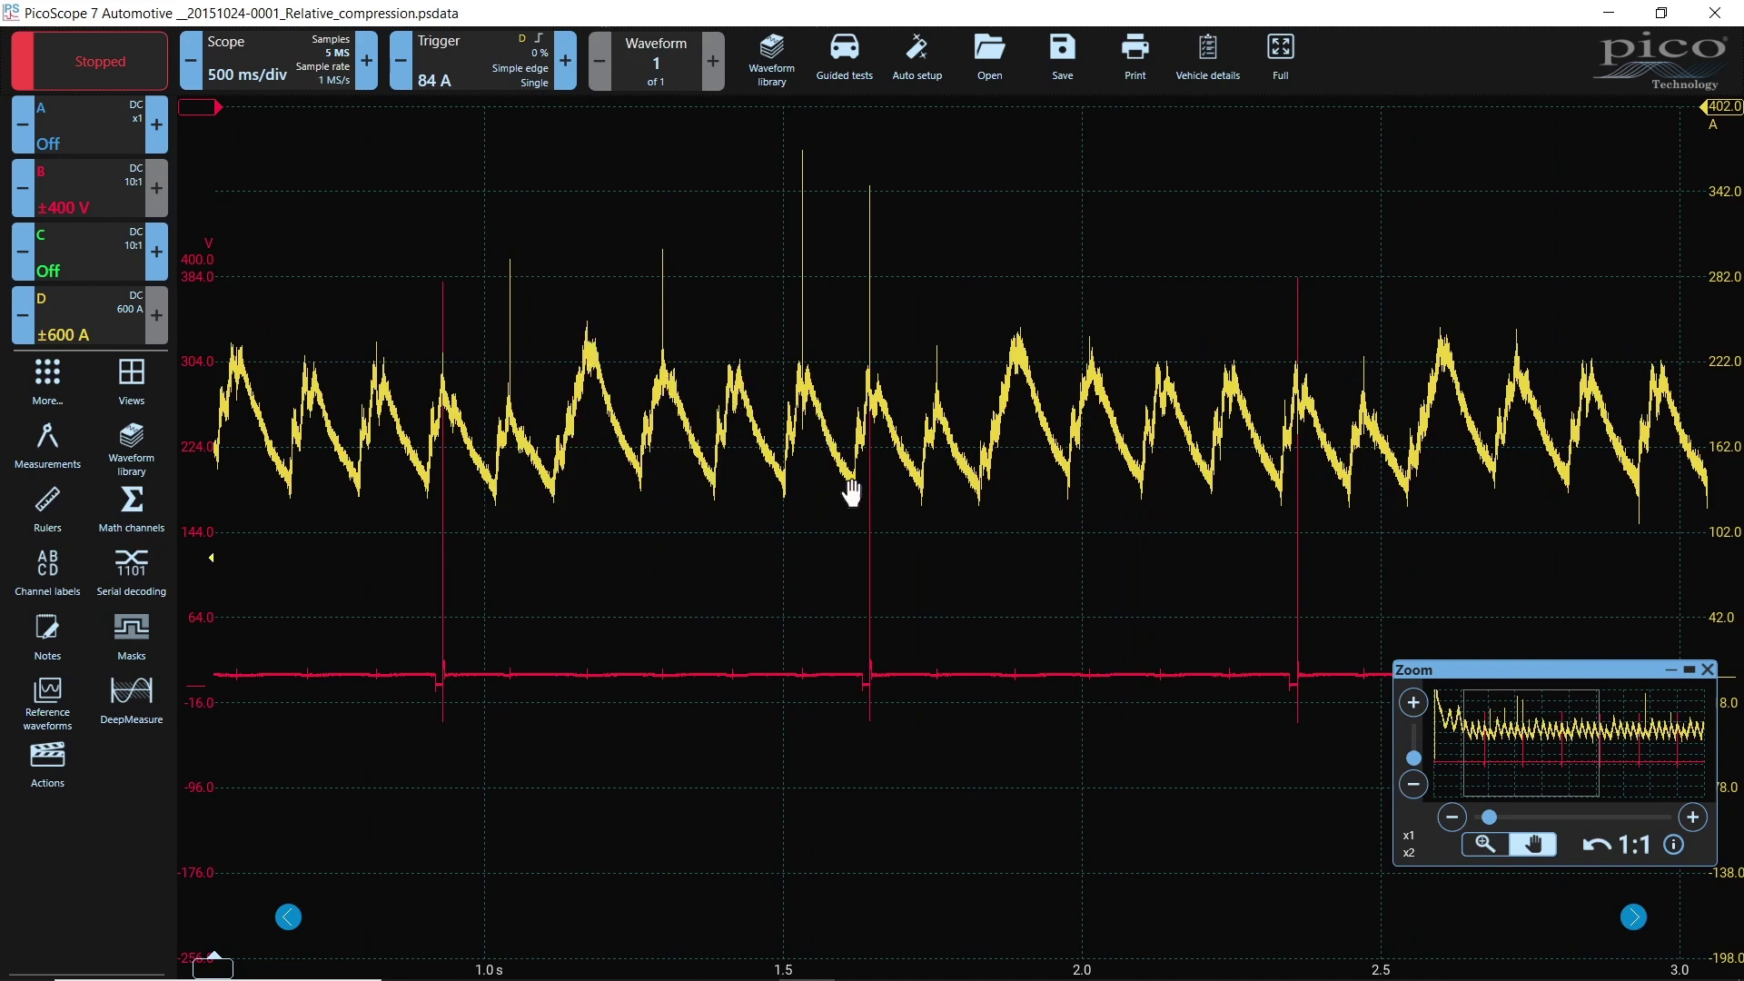
scroll(874, 562, "up", 1)
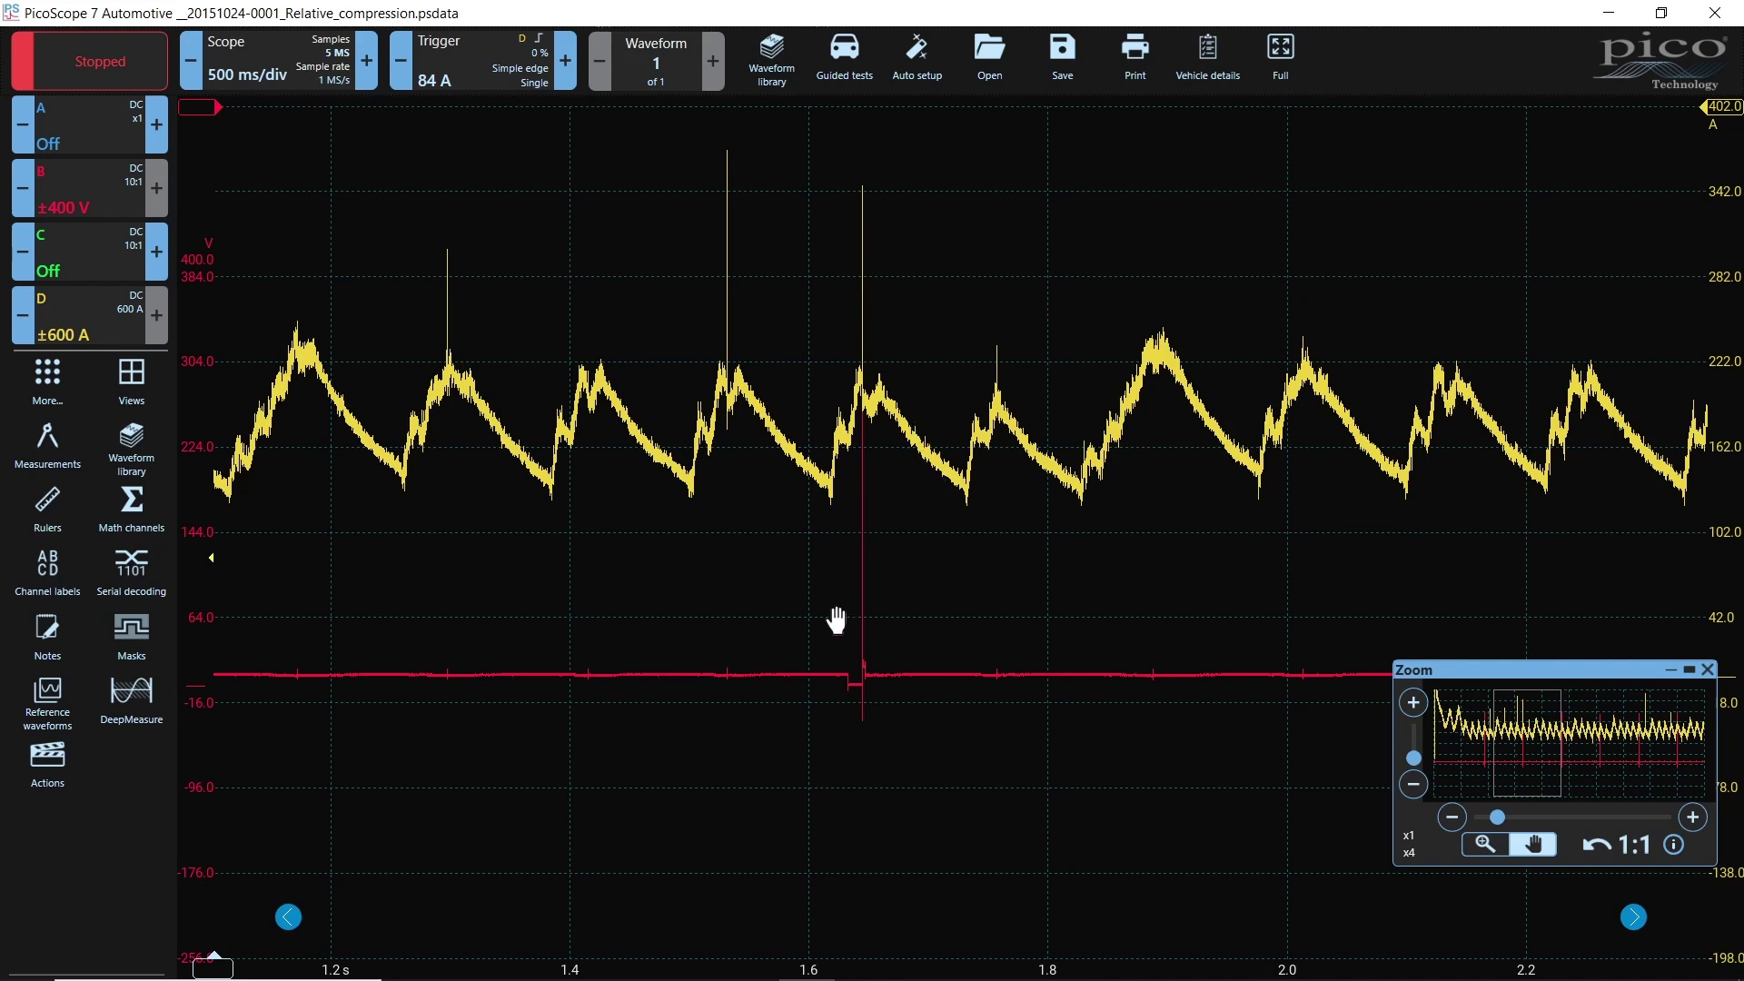
scroll(834, 618, "down", 1)
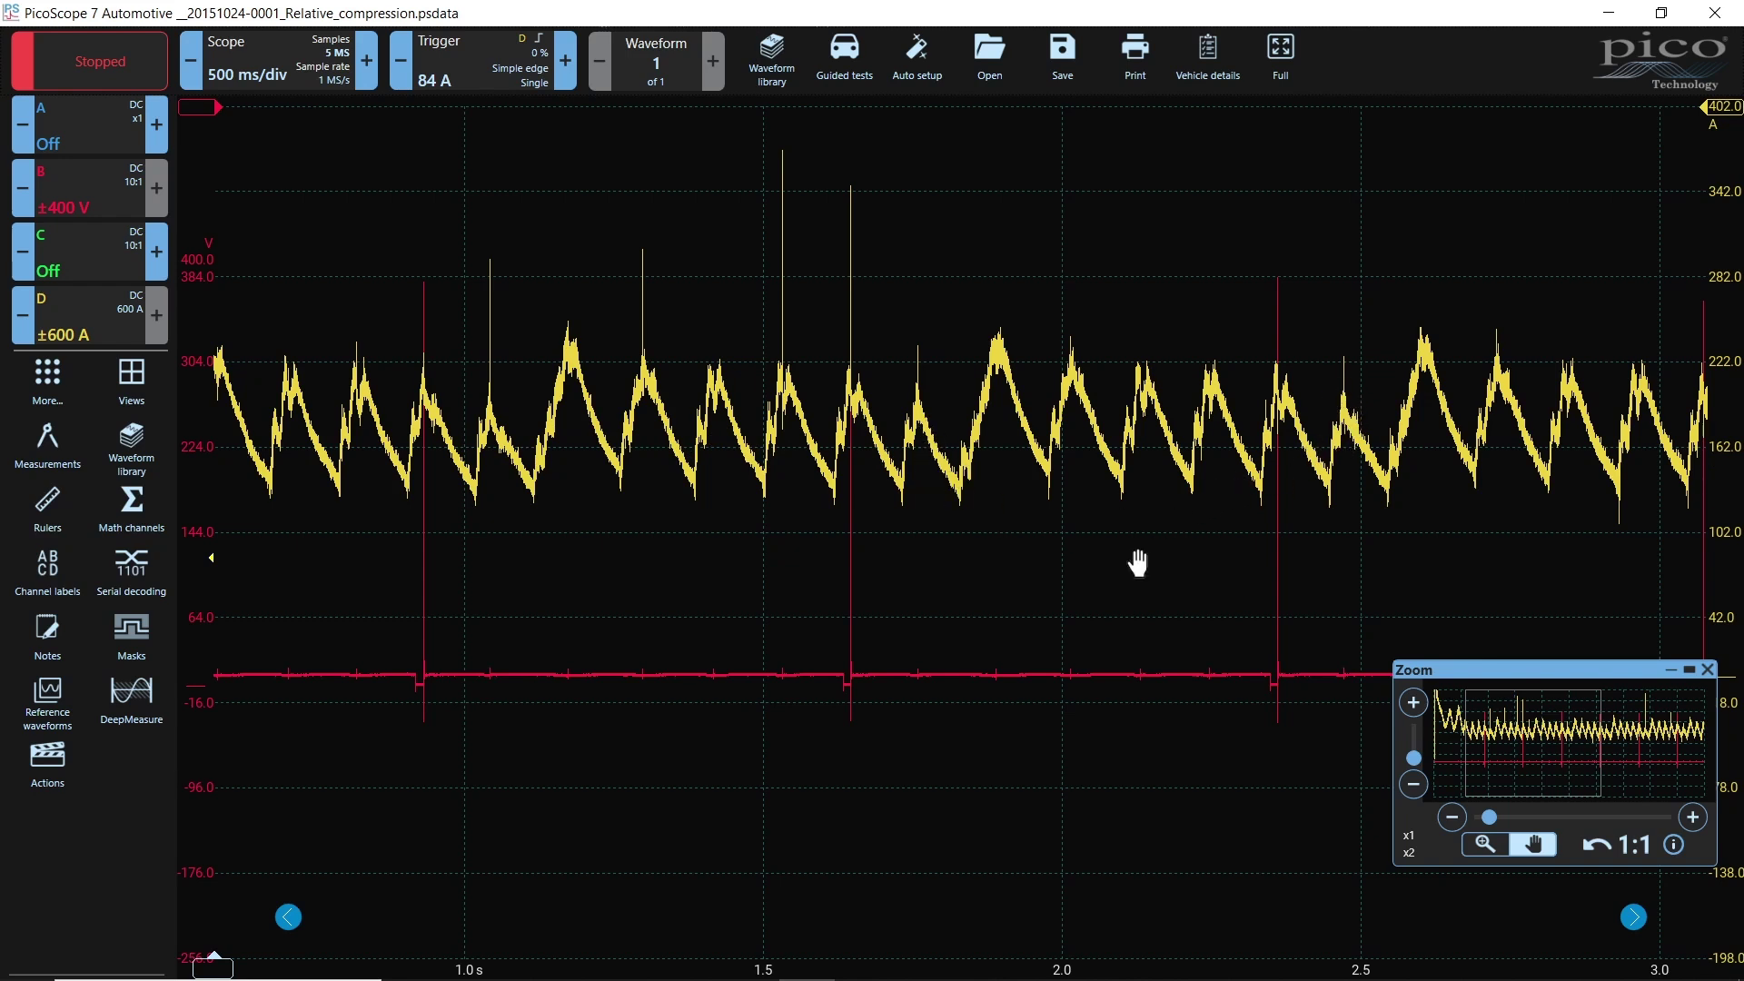
scroll(526, 595, "down", 1)
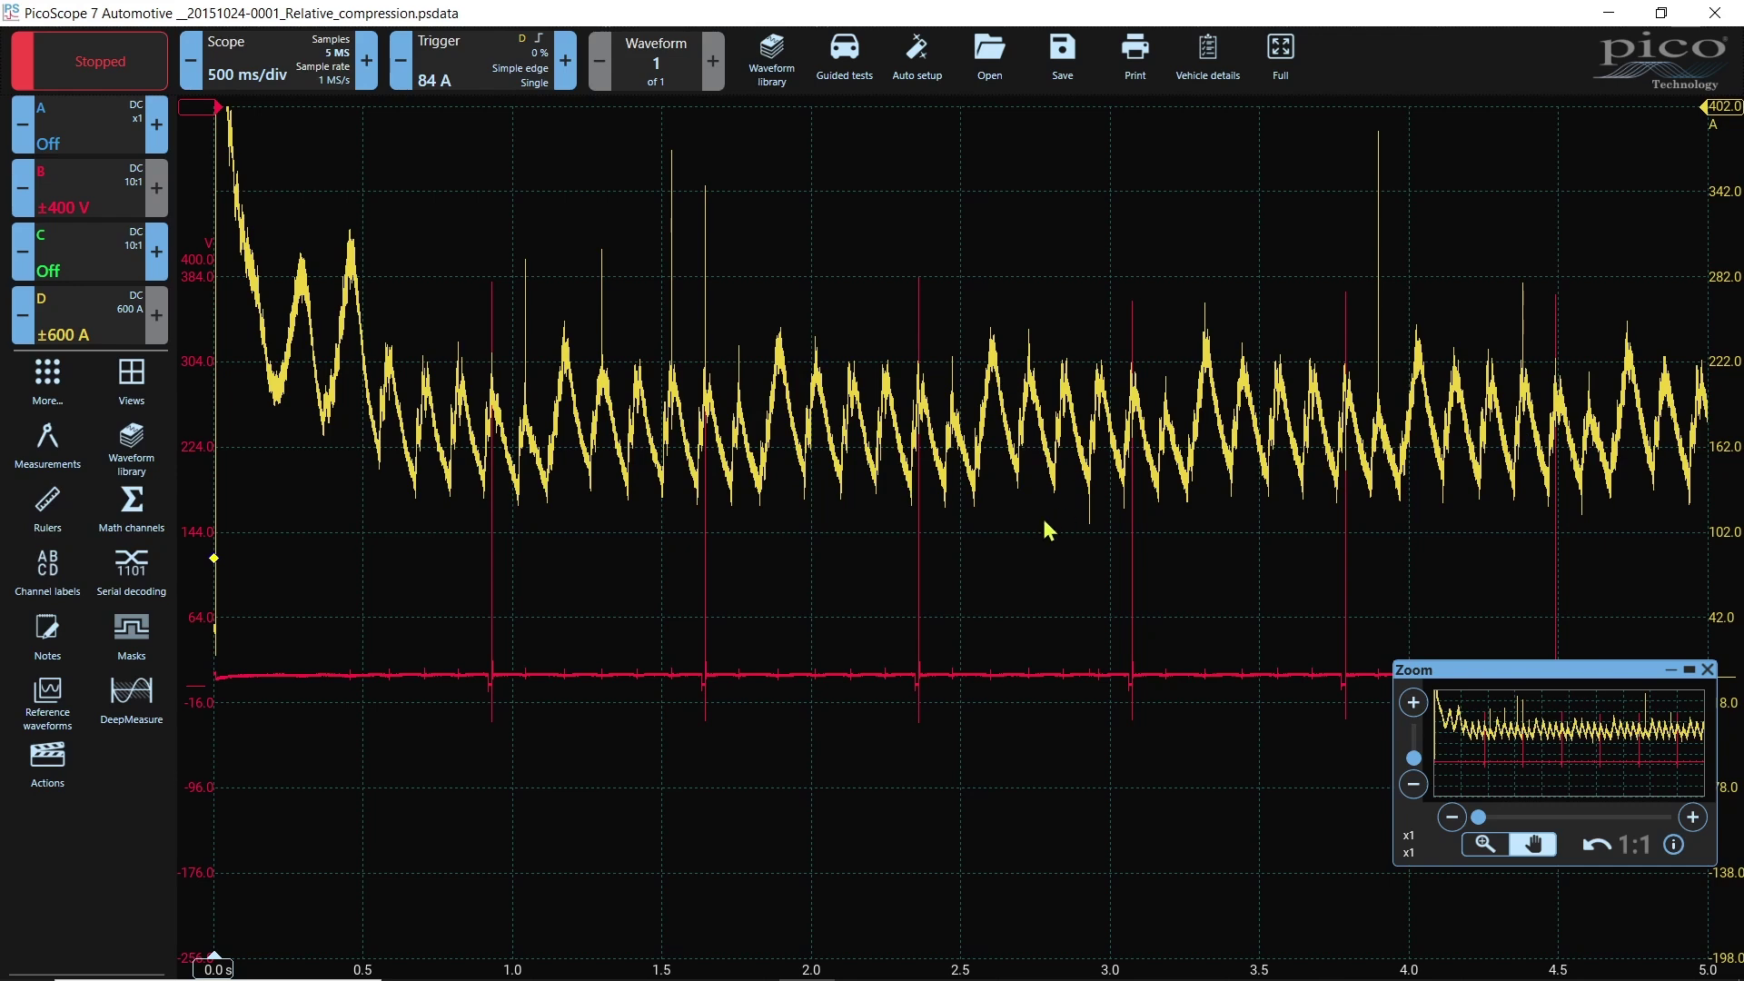
Enable channel D's low-pass filter in the DSP settings with a 900 Hz cutoff.
left_click(97, 311)
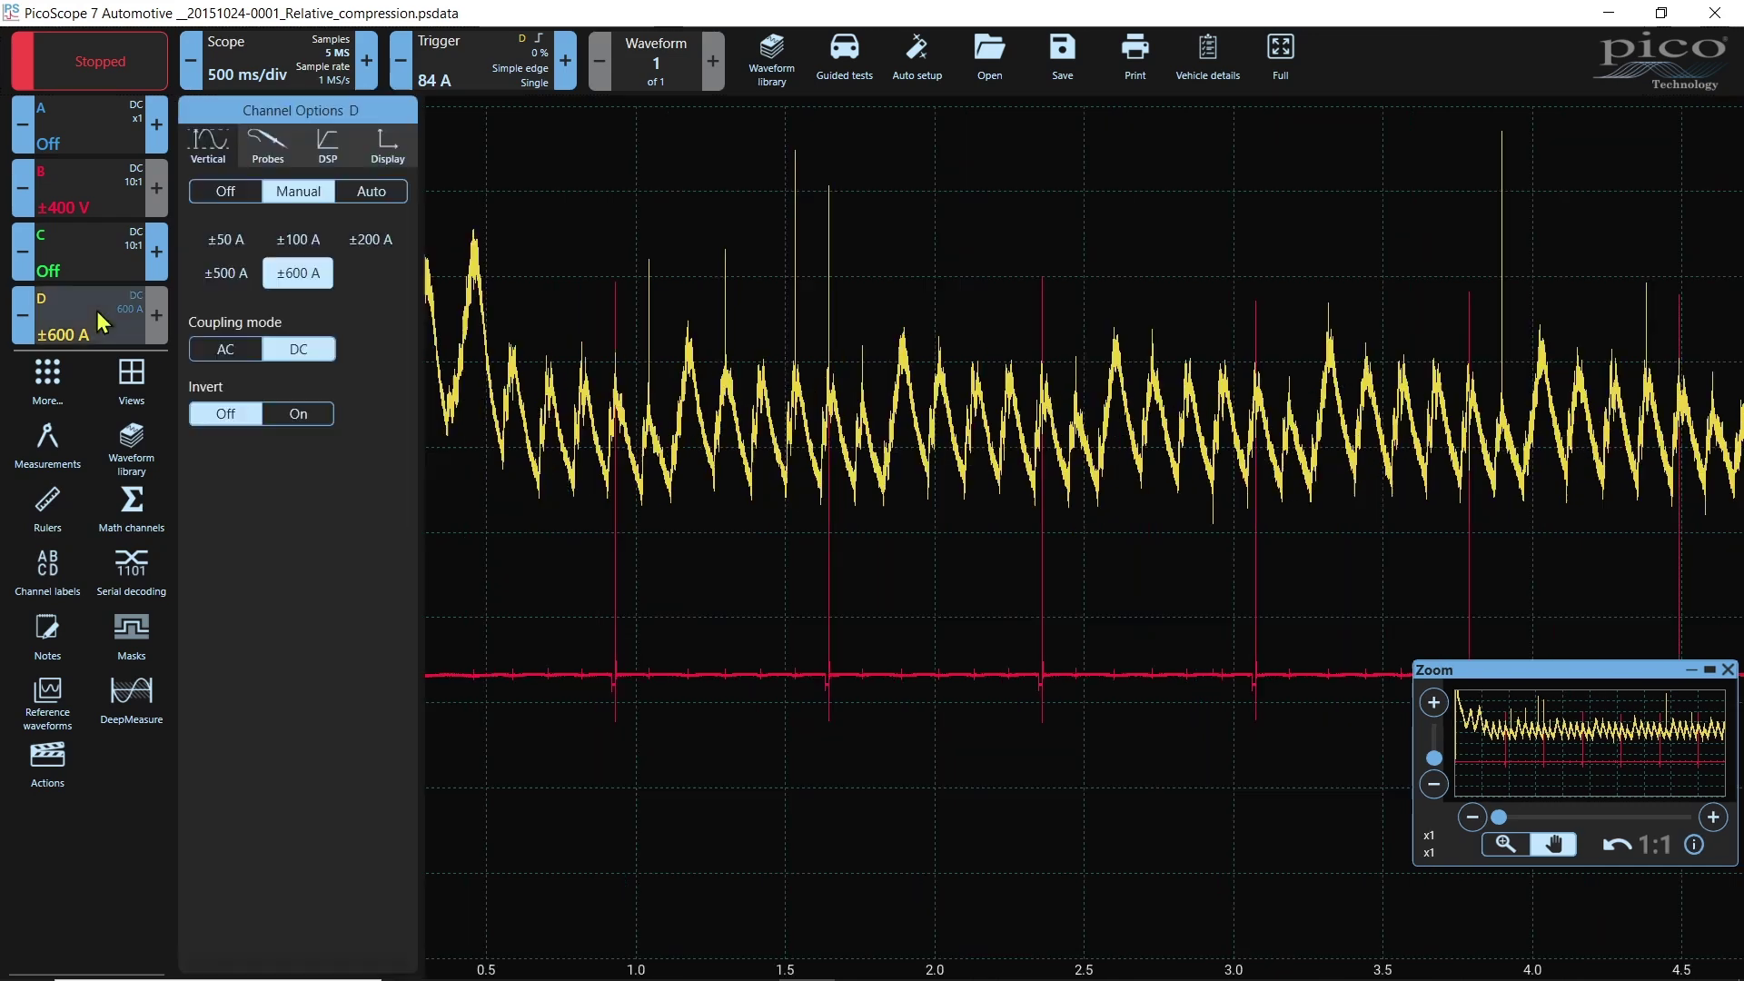
left_click(325, 156)
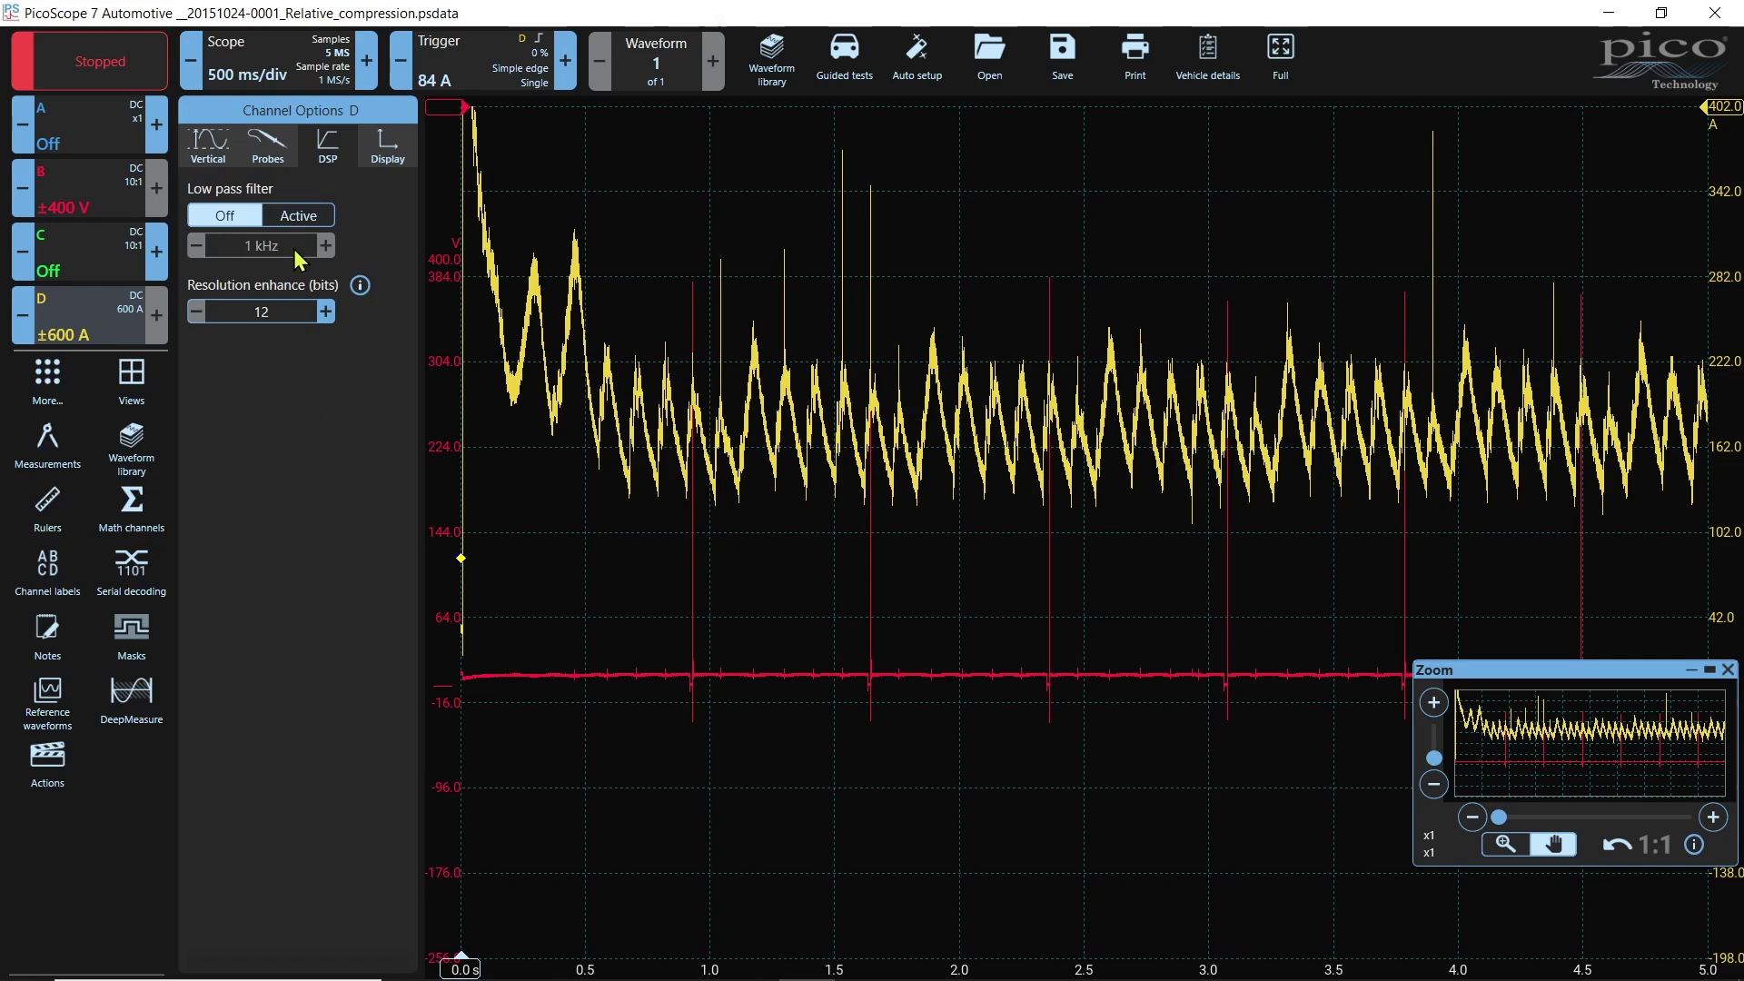
left_click(285, 216)
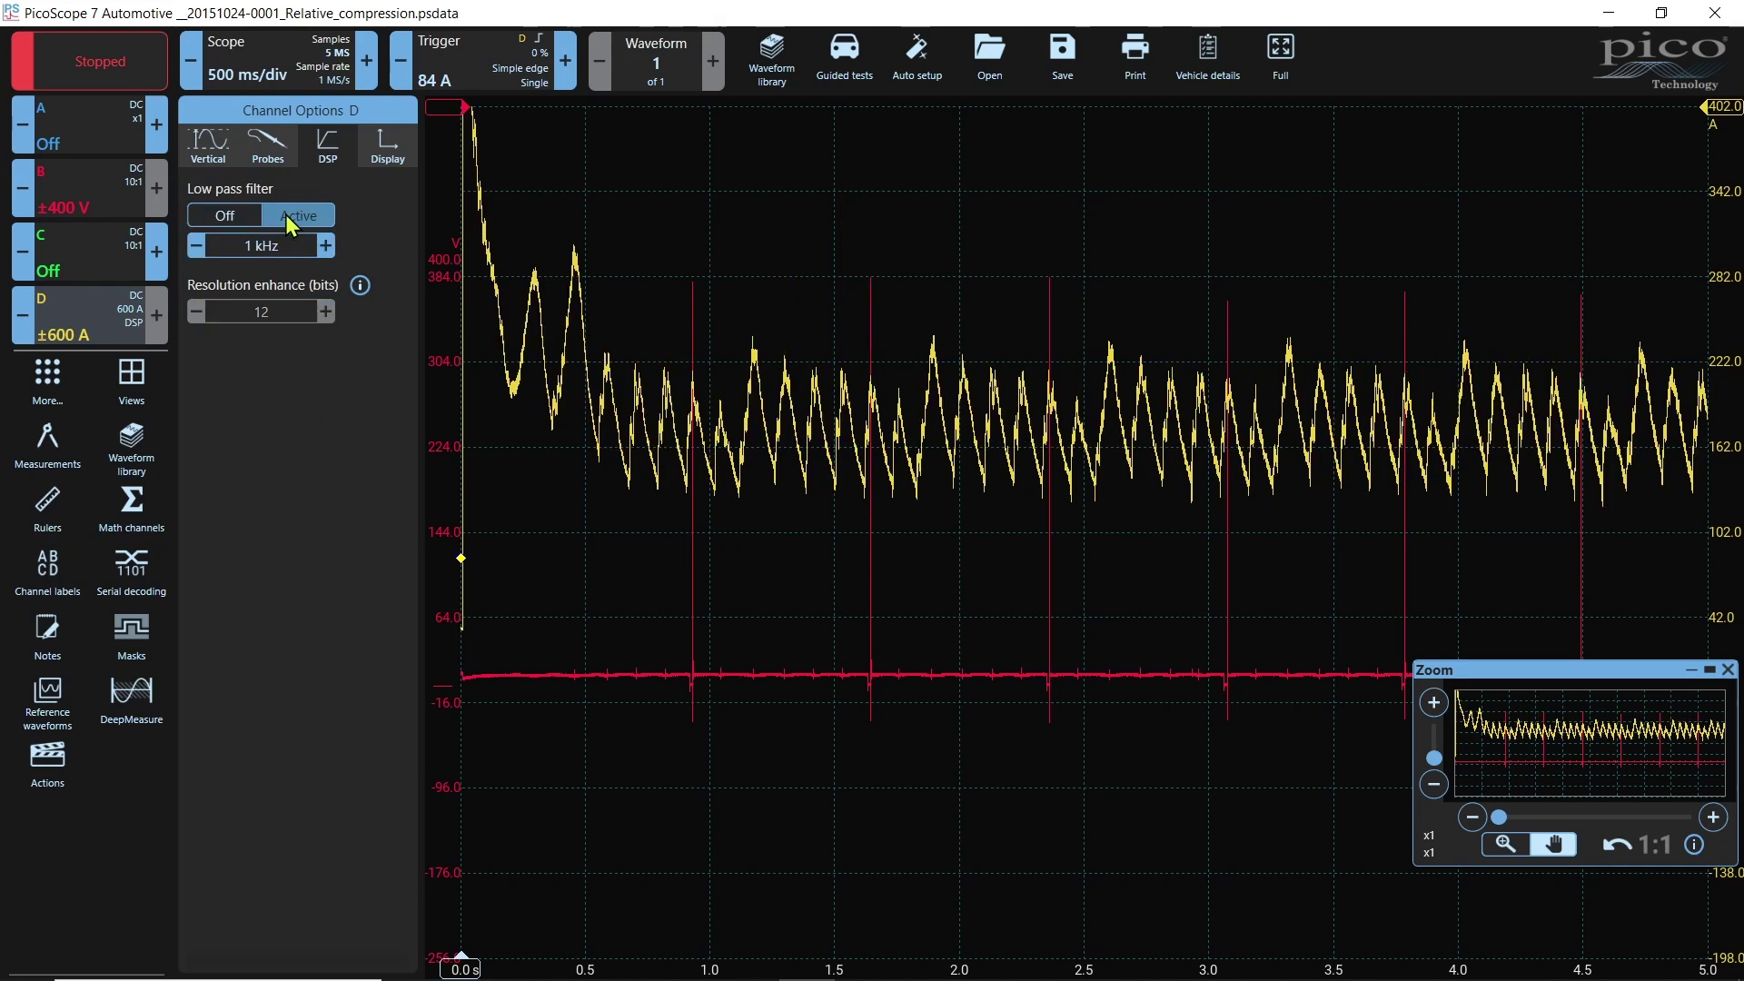
left_click(197, 254)
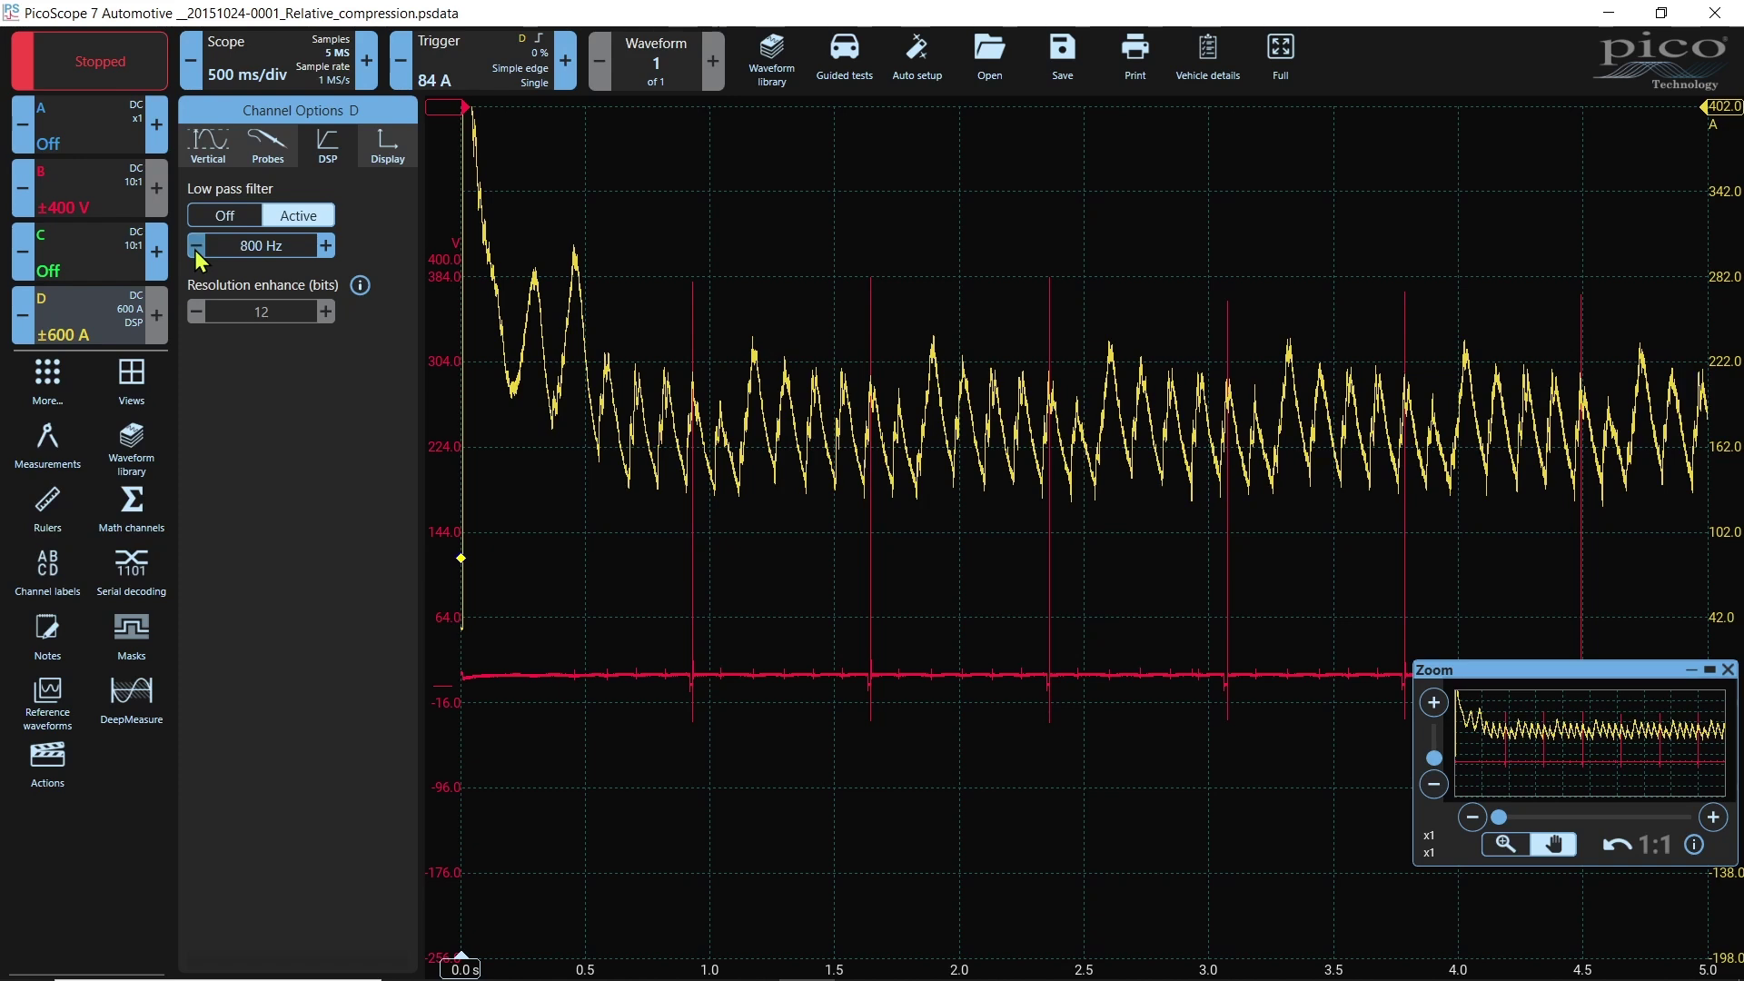
left_click(196, 253)
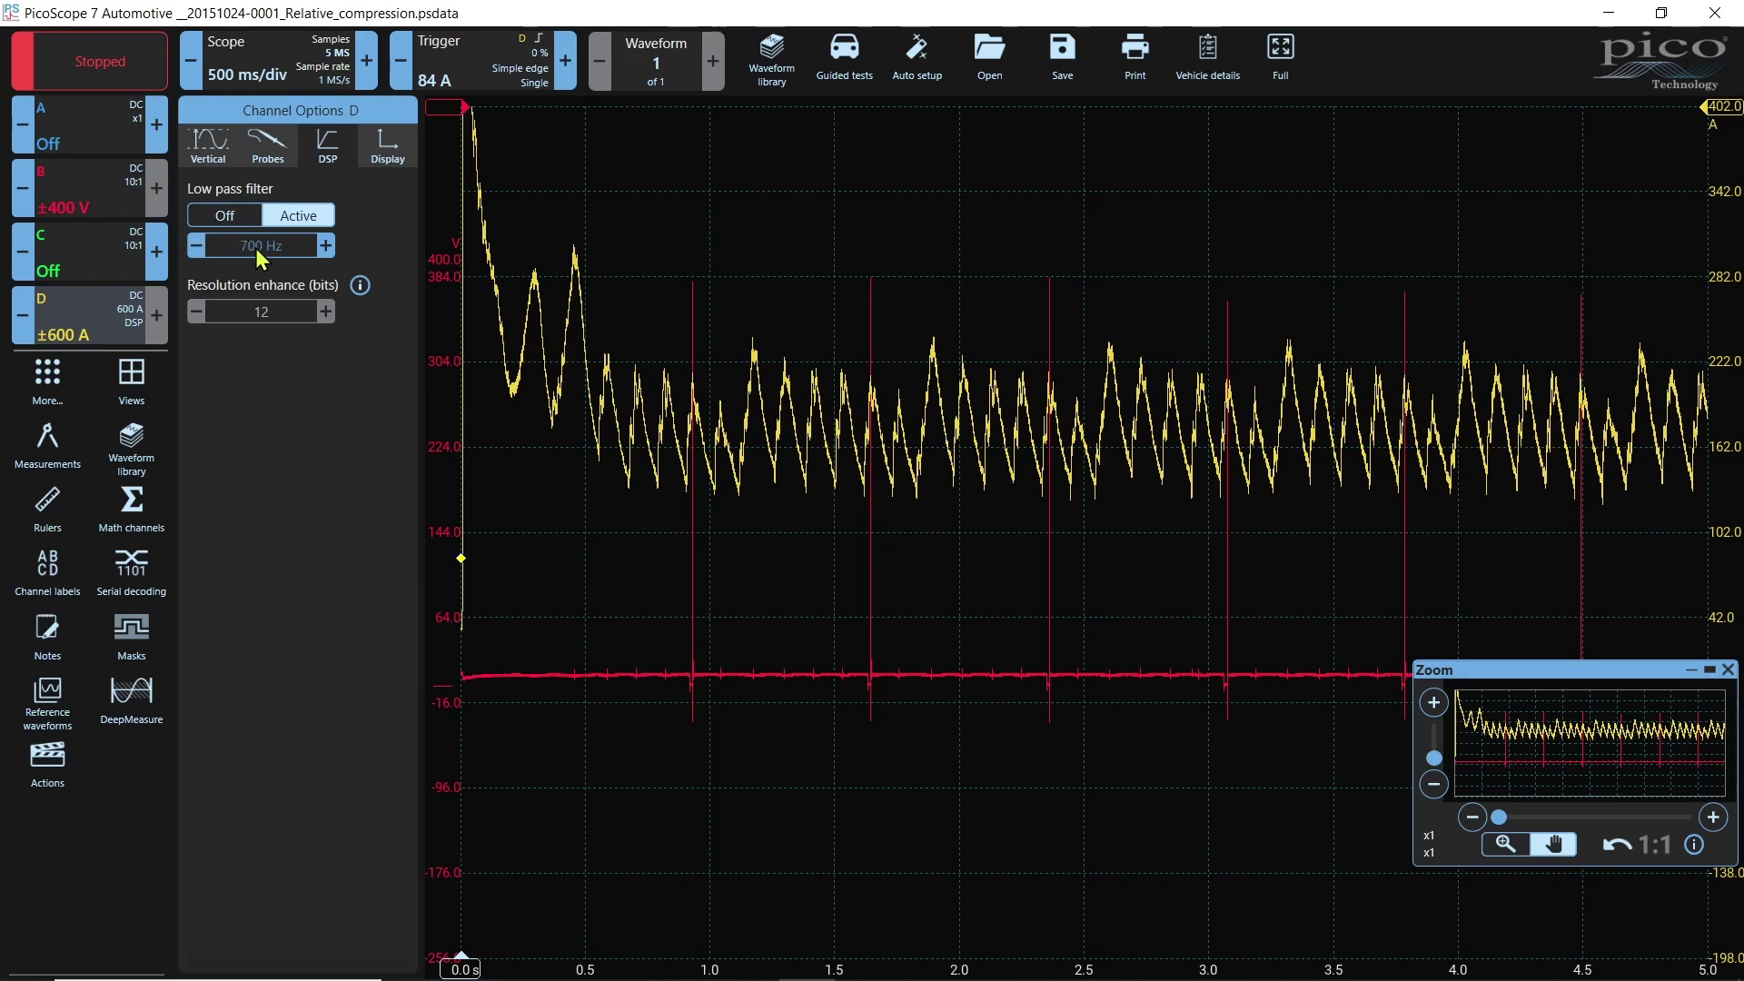
left_click(325, 246)
left_click(326, 246)
Hide the Channel D options panel so the smoothed 110–230 A trace fills the graph.
left_click(53, 879)
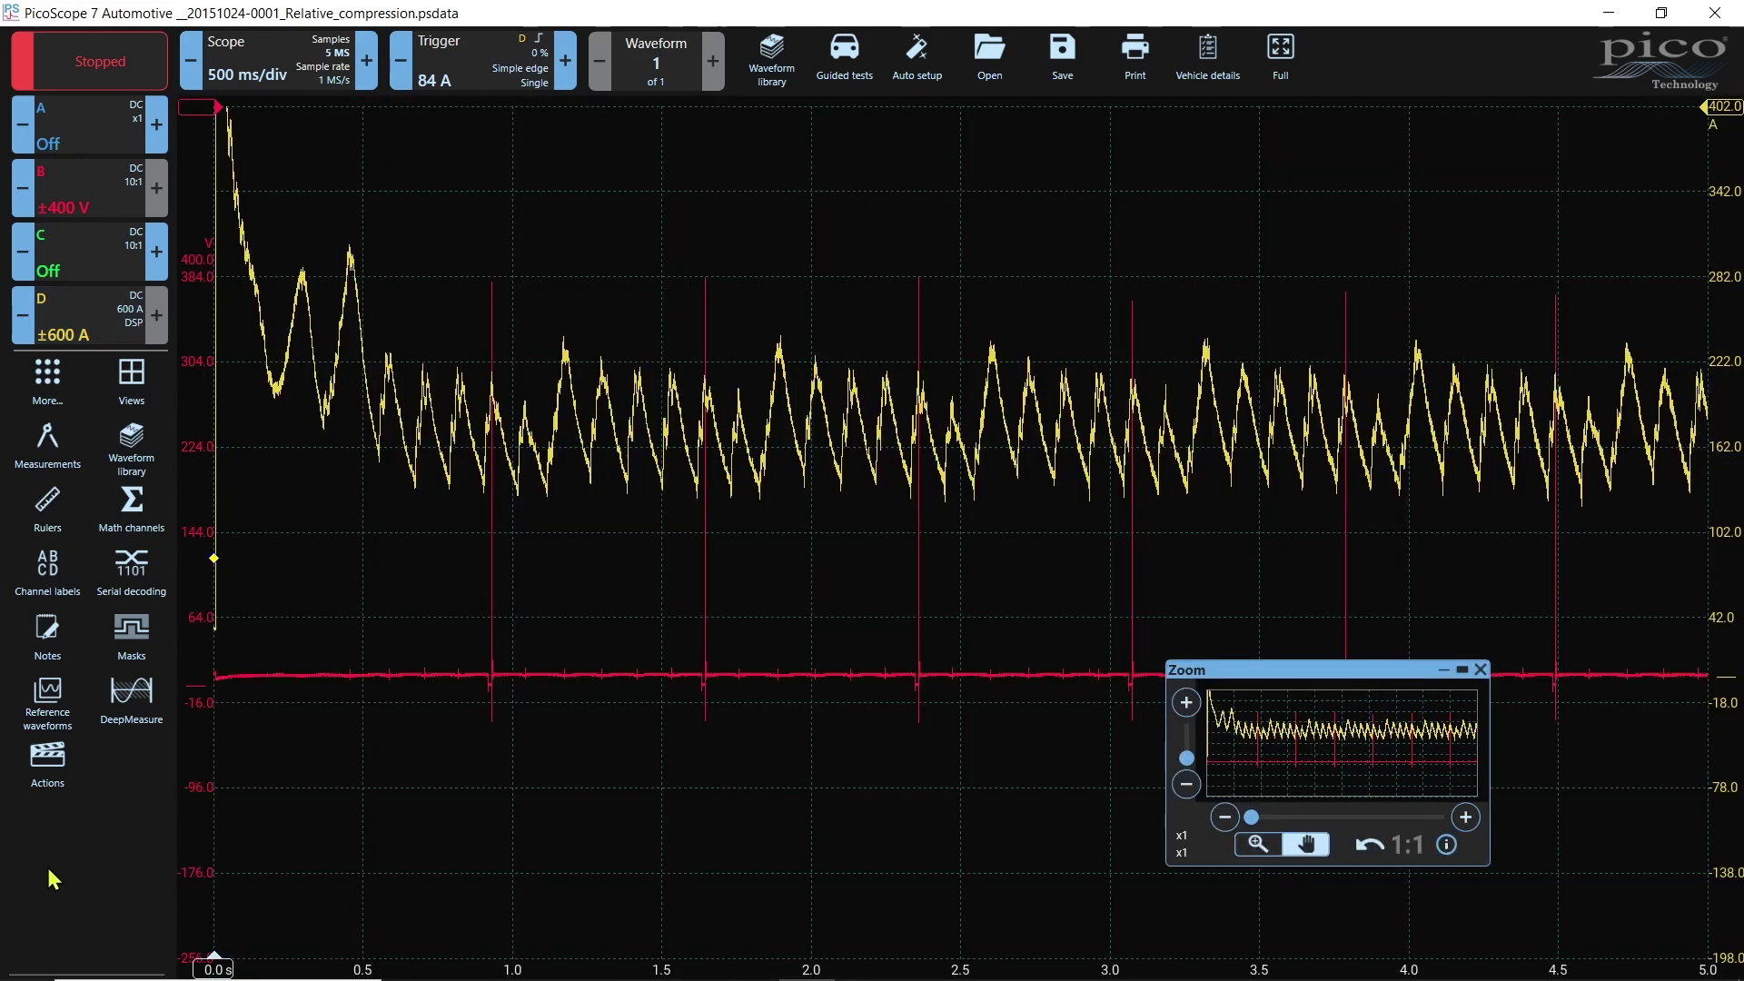